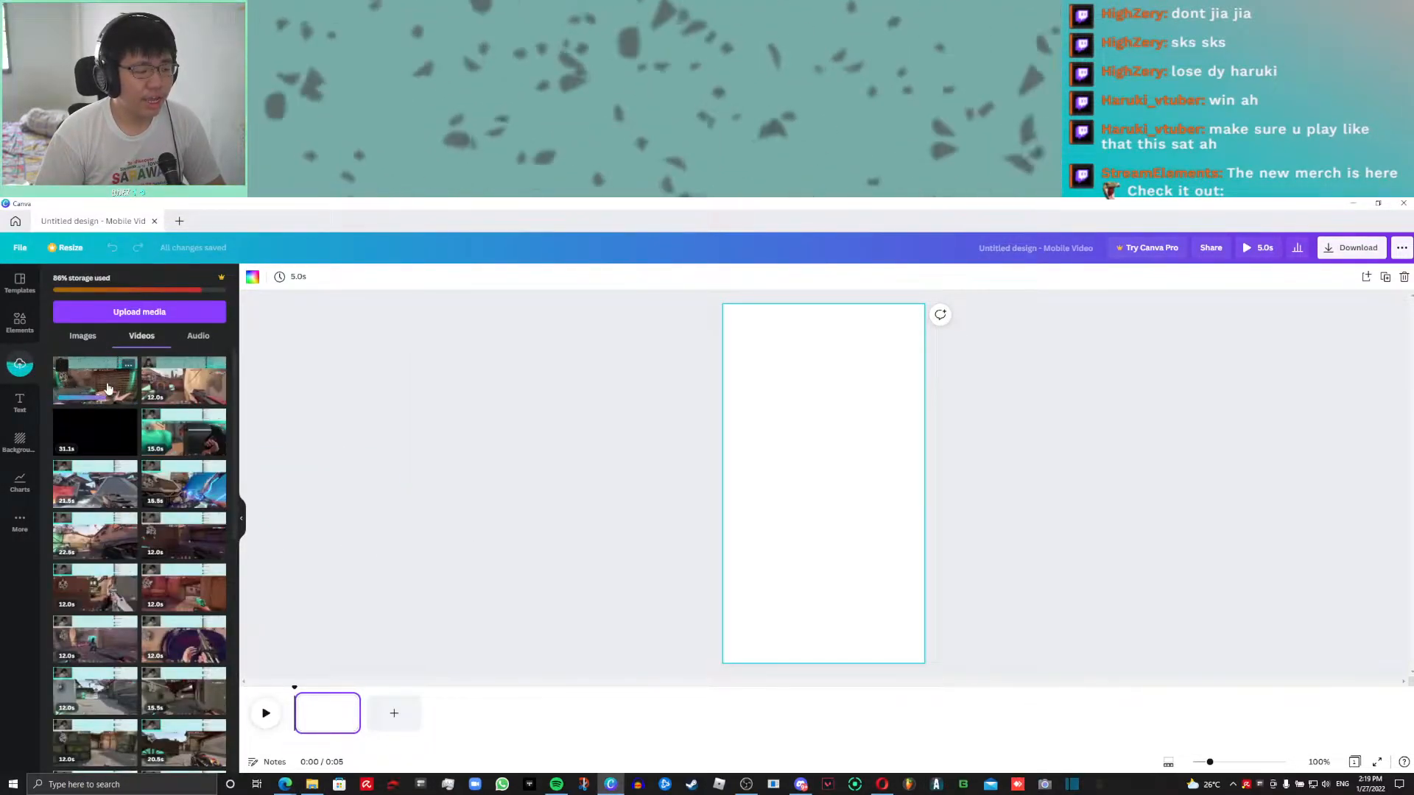
Apply the recently used turquoise water image as the background of the blank page
click(20, 444)
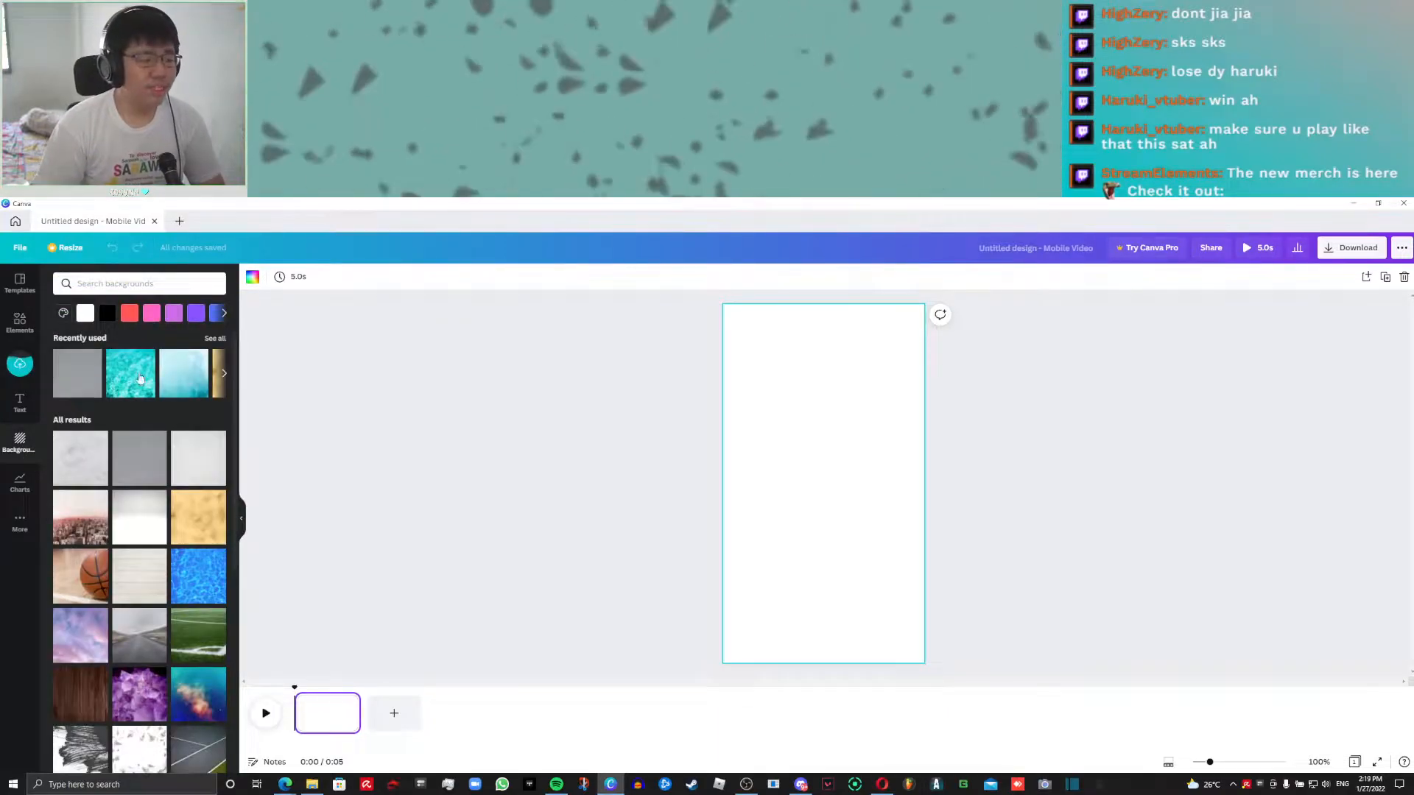
scroll(150, 454, down, 4)
scroll(150, 455, down, 3)
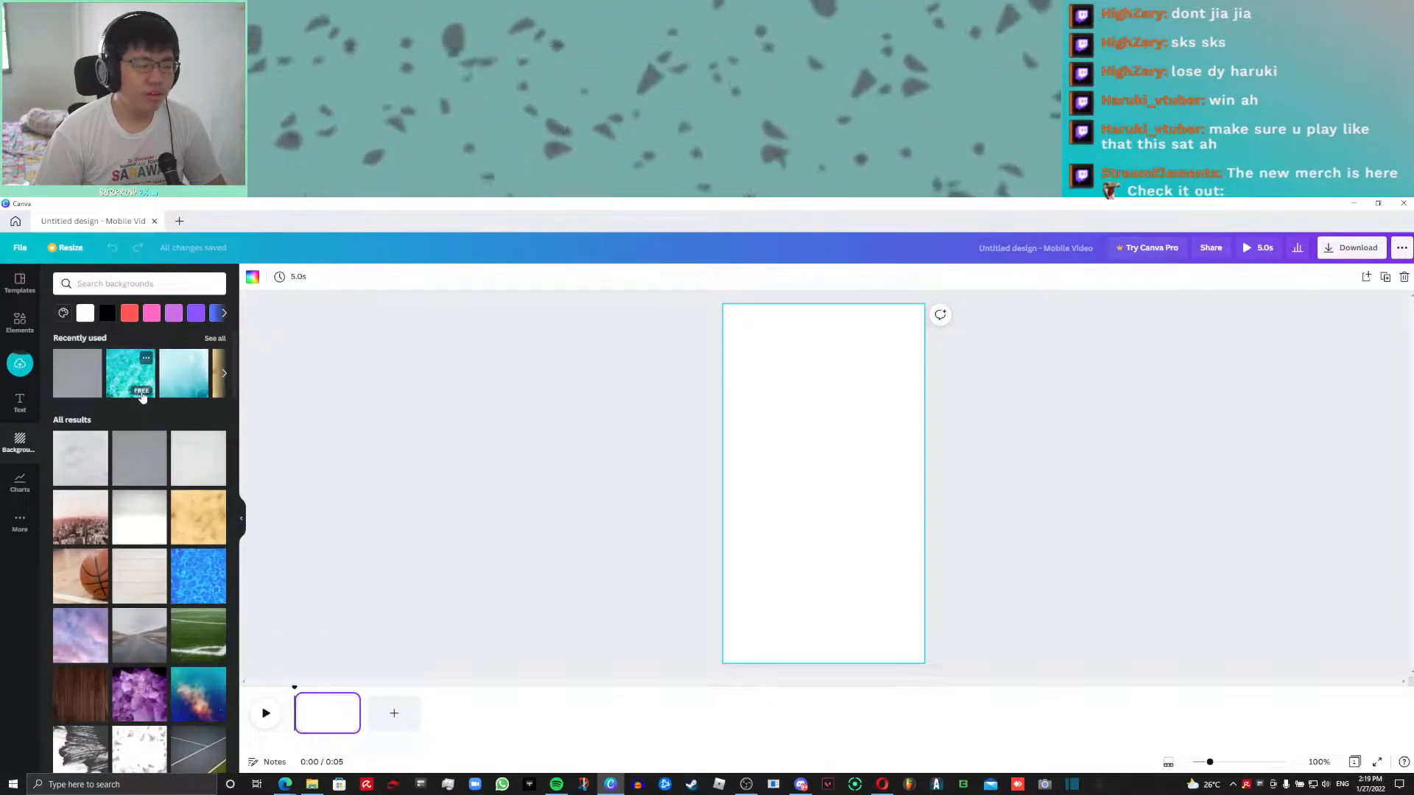
click(143, 390)
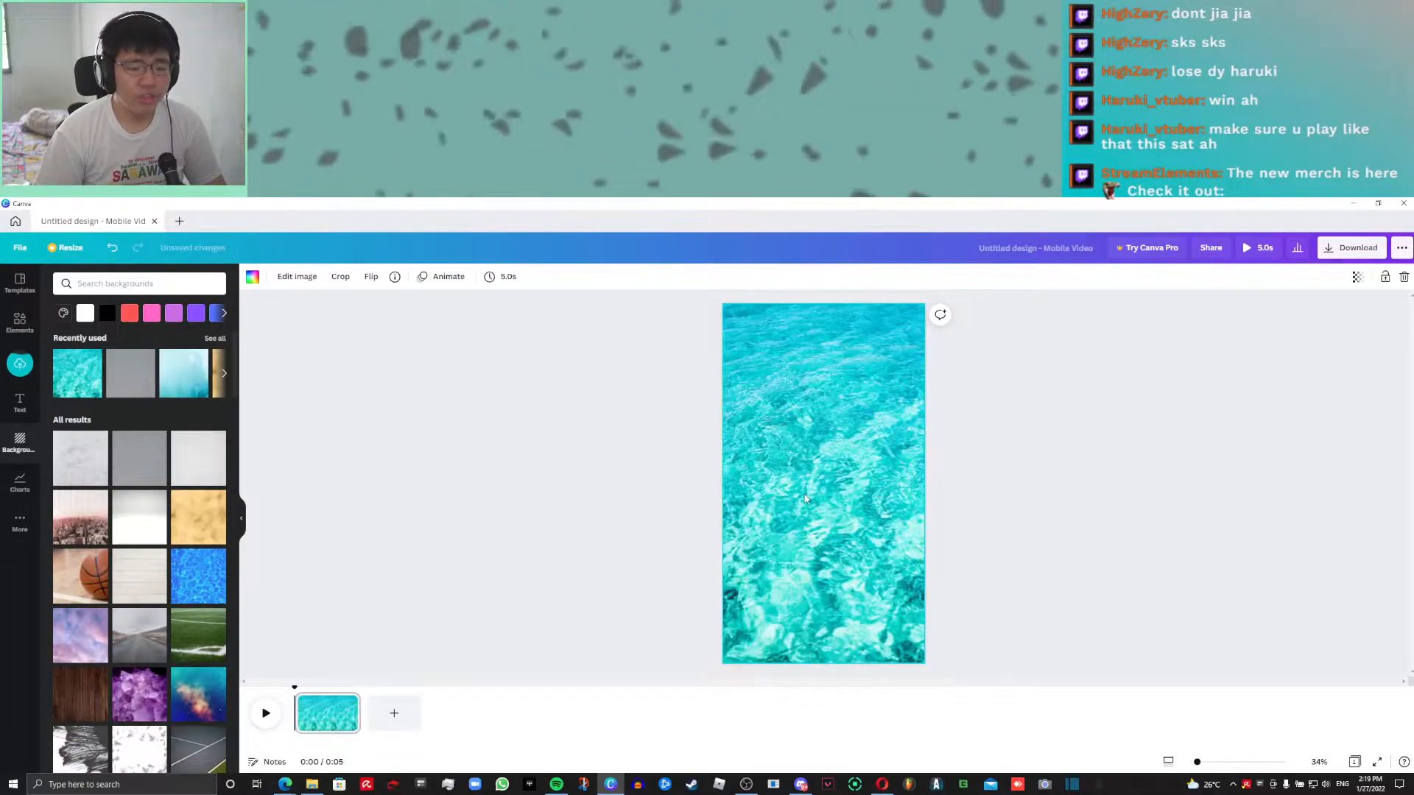
right_click(803, 499)
click(372, 371)
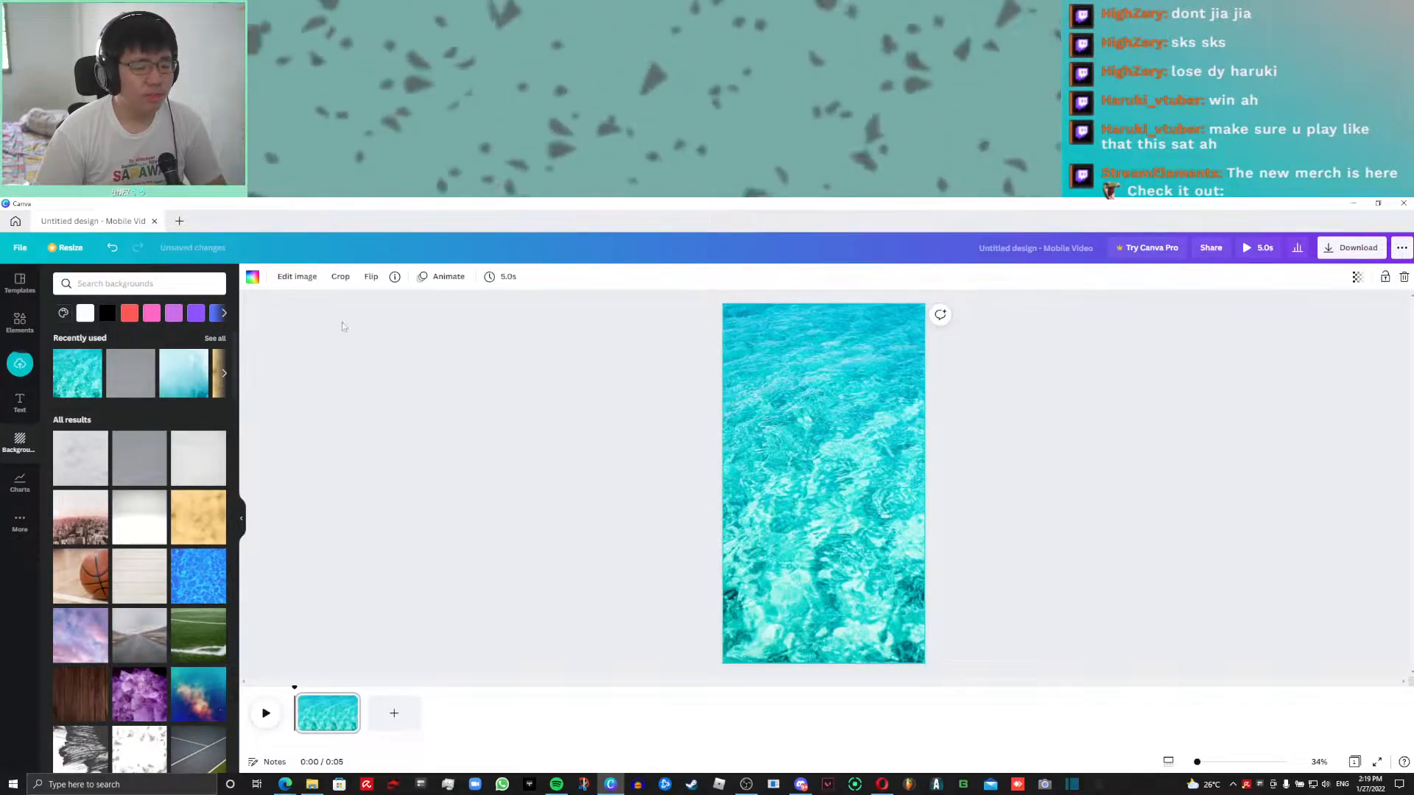
Set the background image's brightness to 10 and its contrast to -25
click(295, 278)
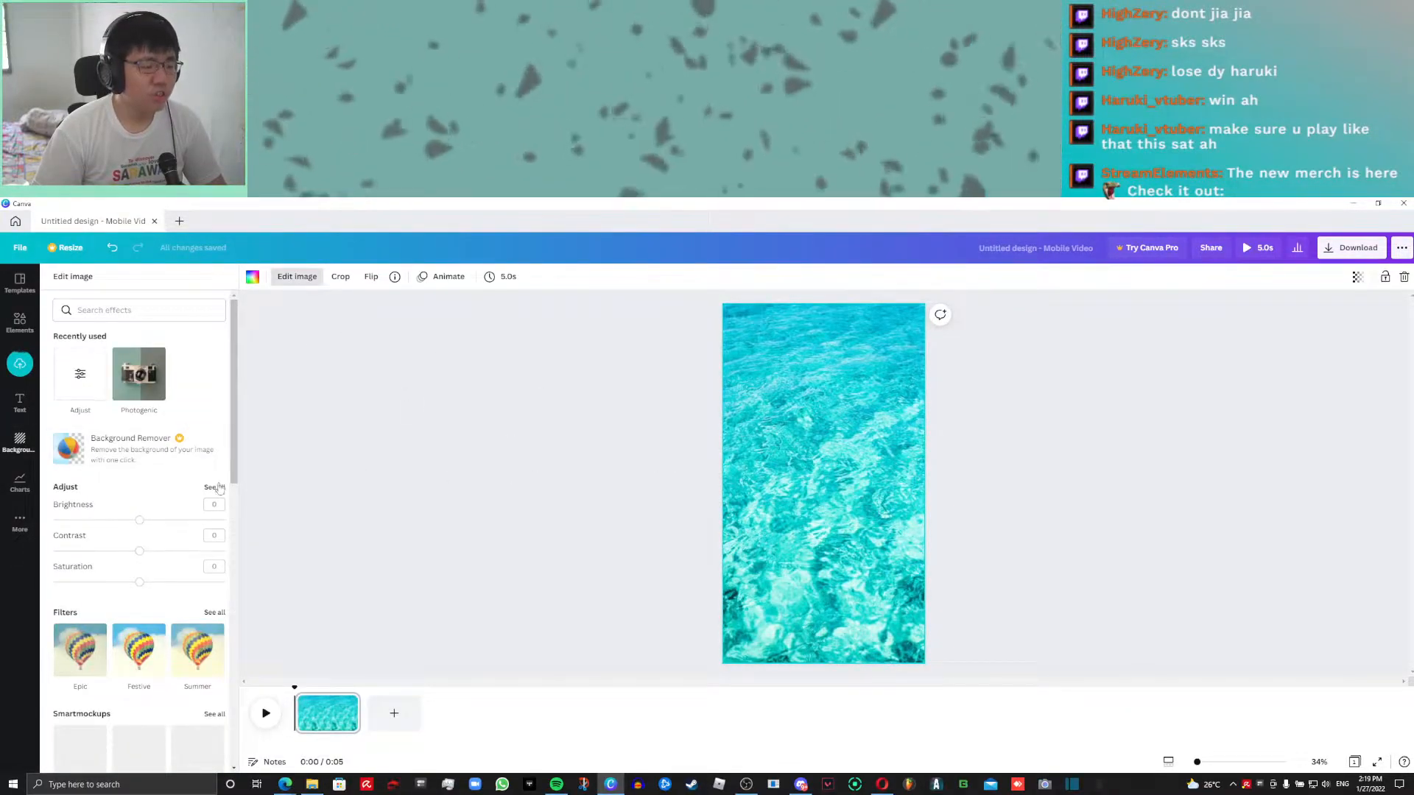
click(214, 488)
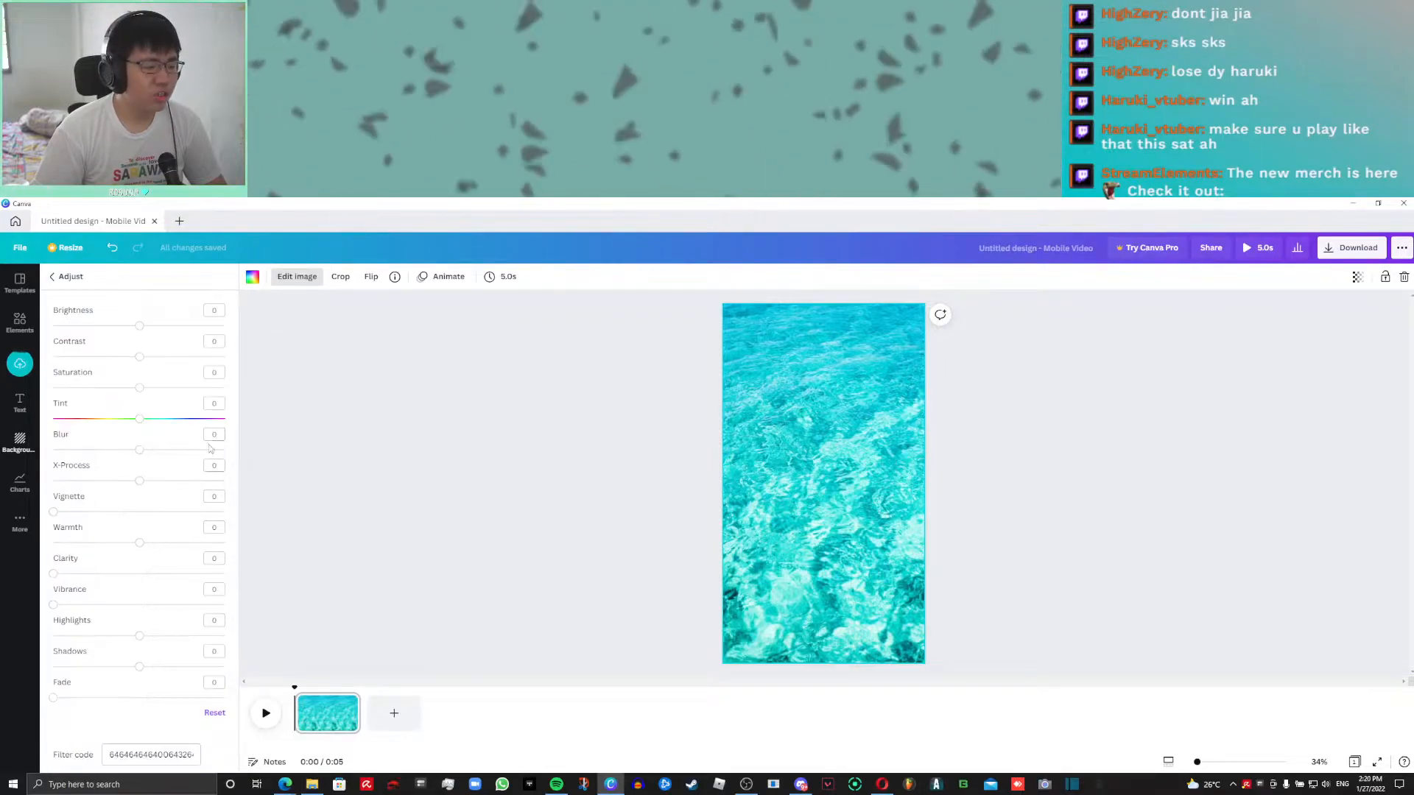
drag(146, 333, 148, 323)
click(215, 310)
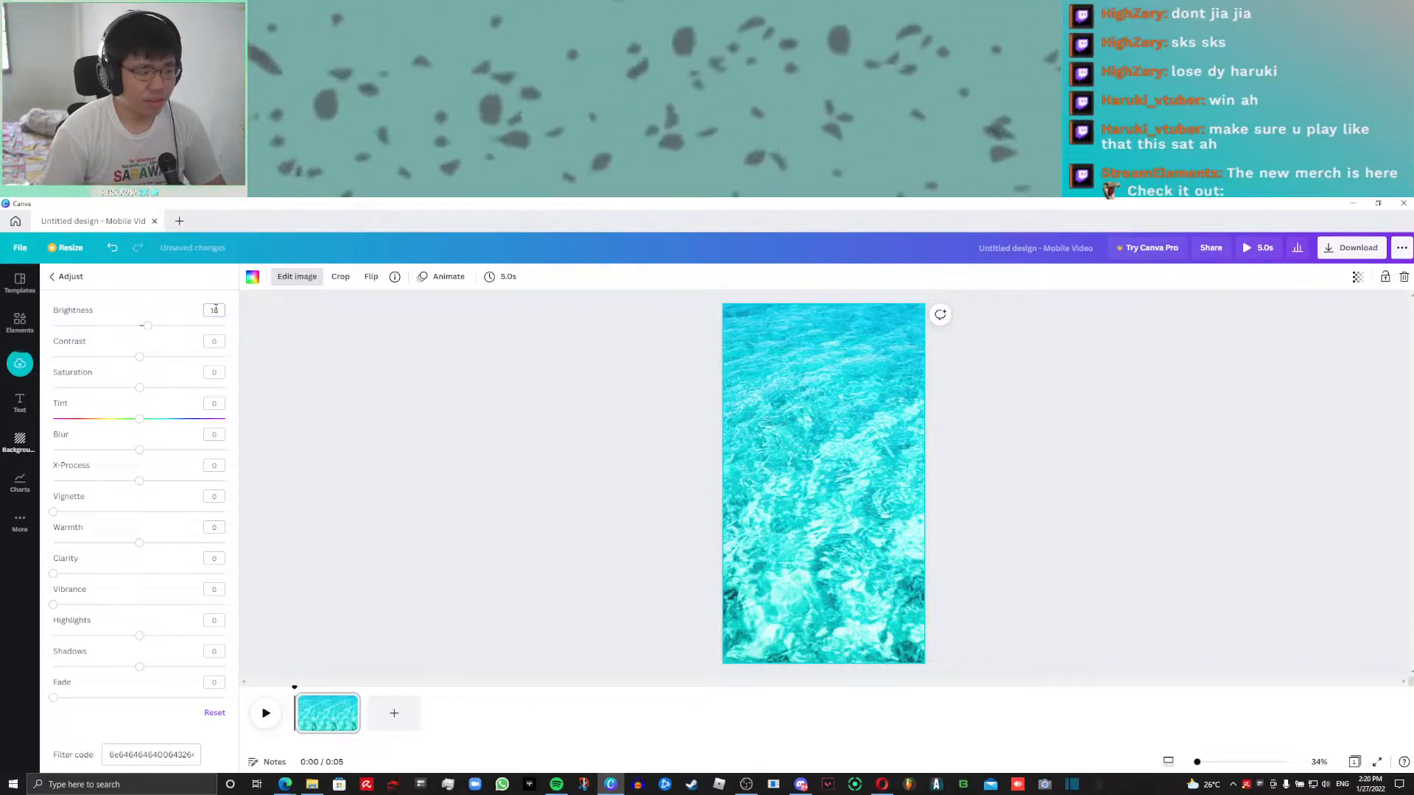
text(100)
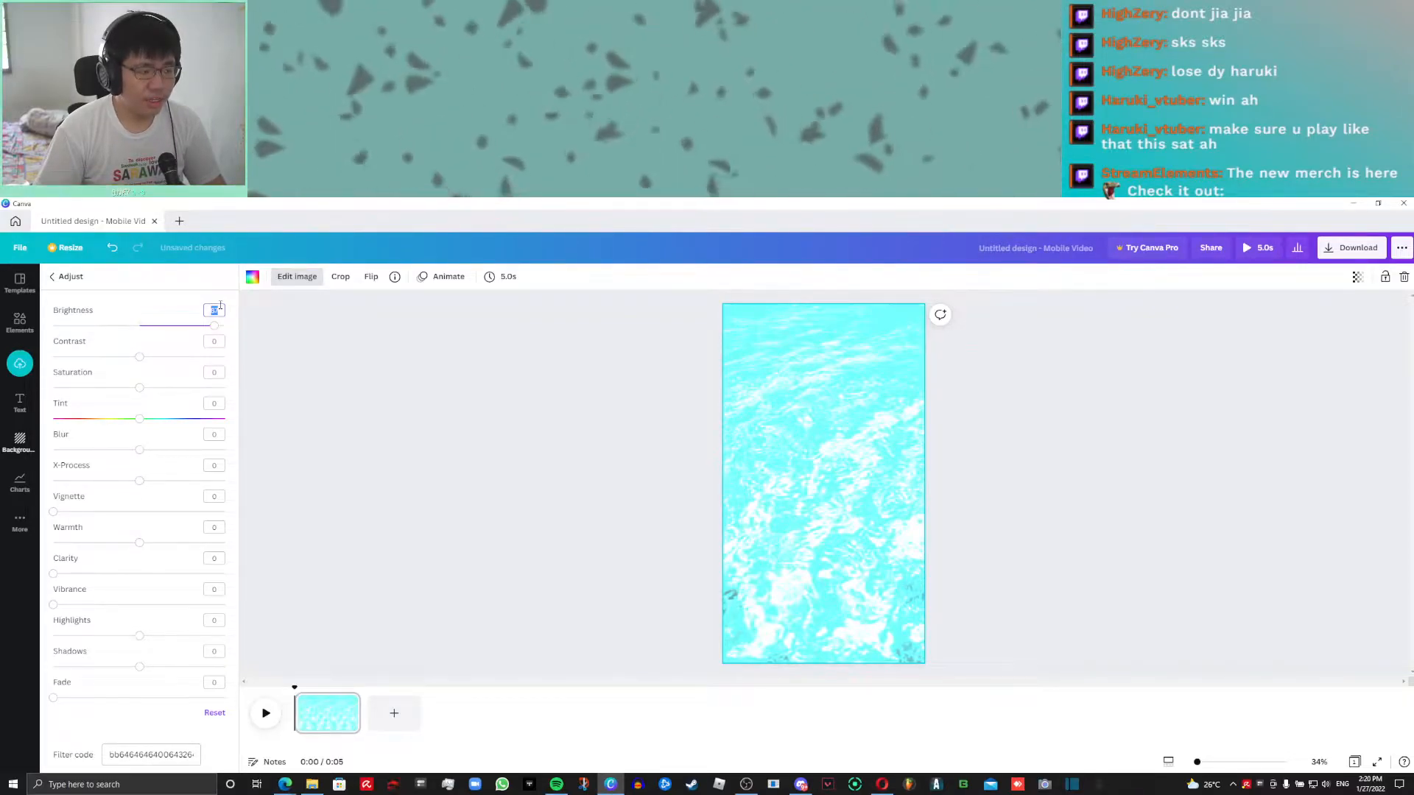
key(BackSpace)
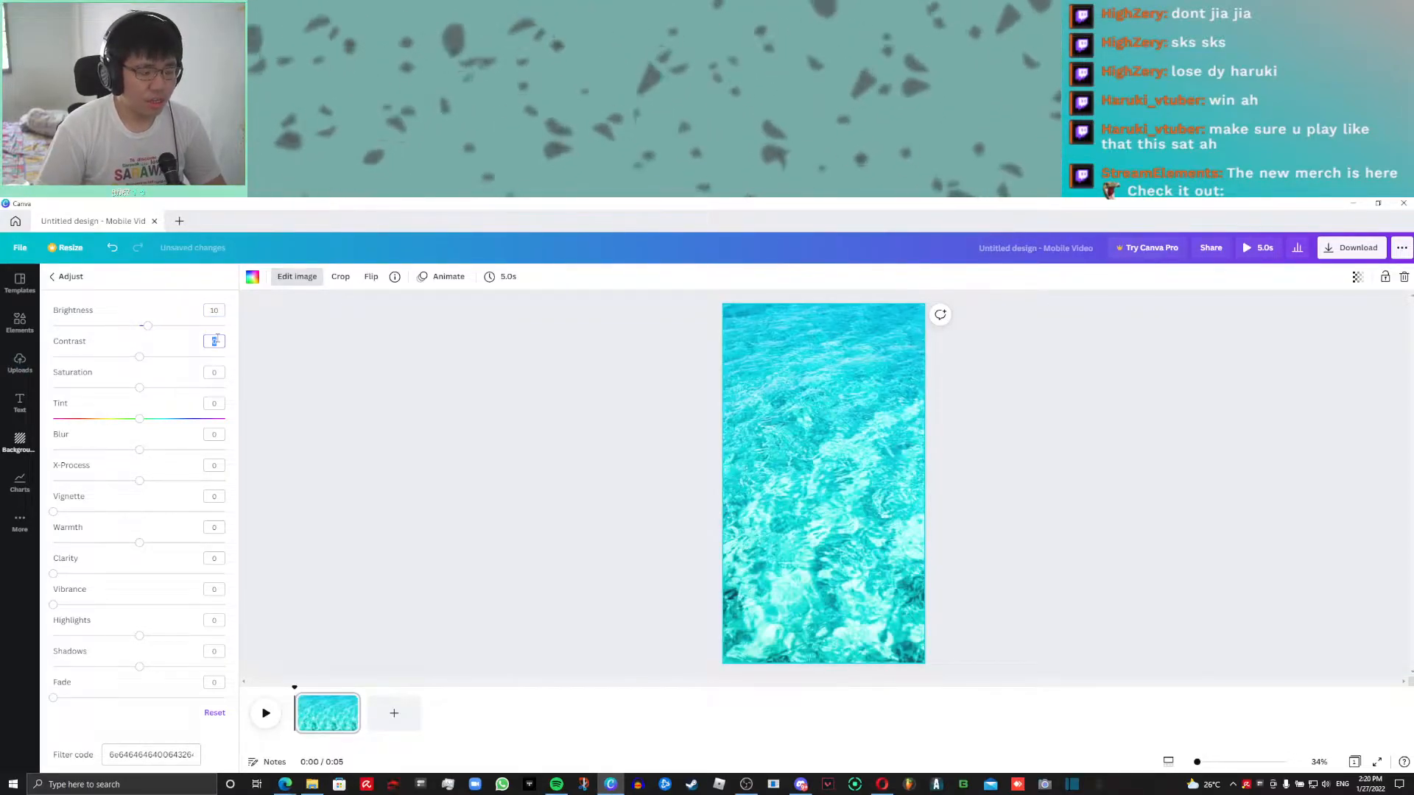
text(-20)
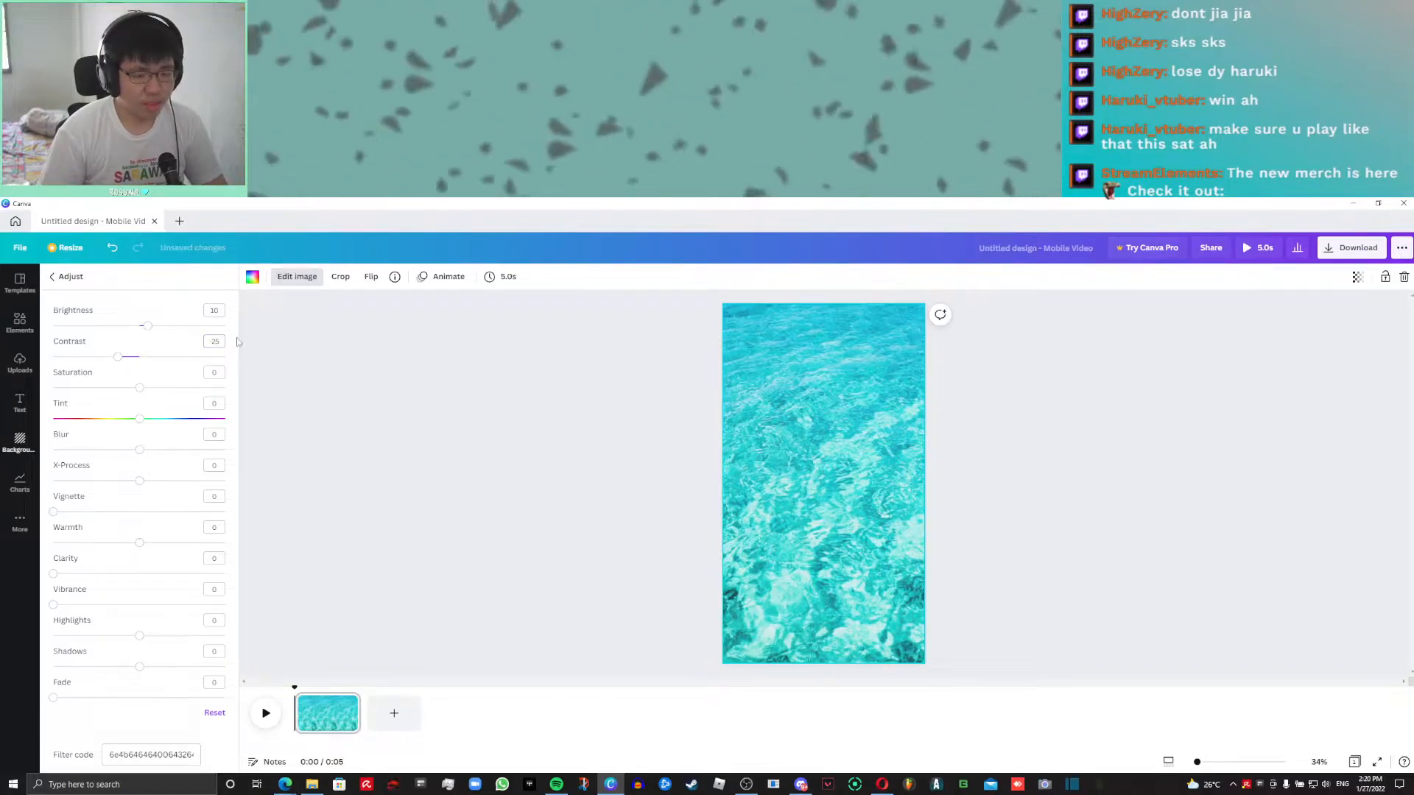
Blur the background image with a value of 10 and close the adjustments
click(297, 276)
click(297, 276)
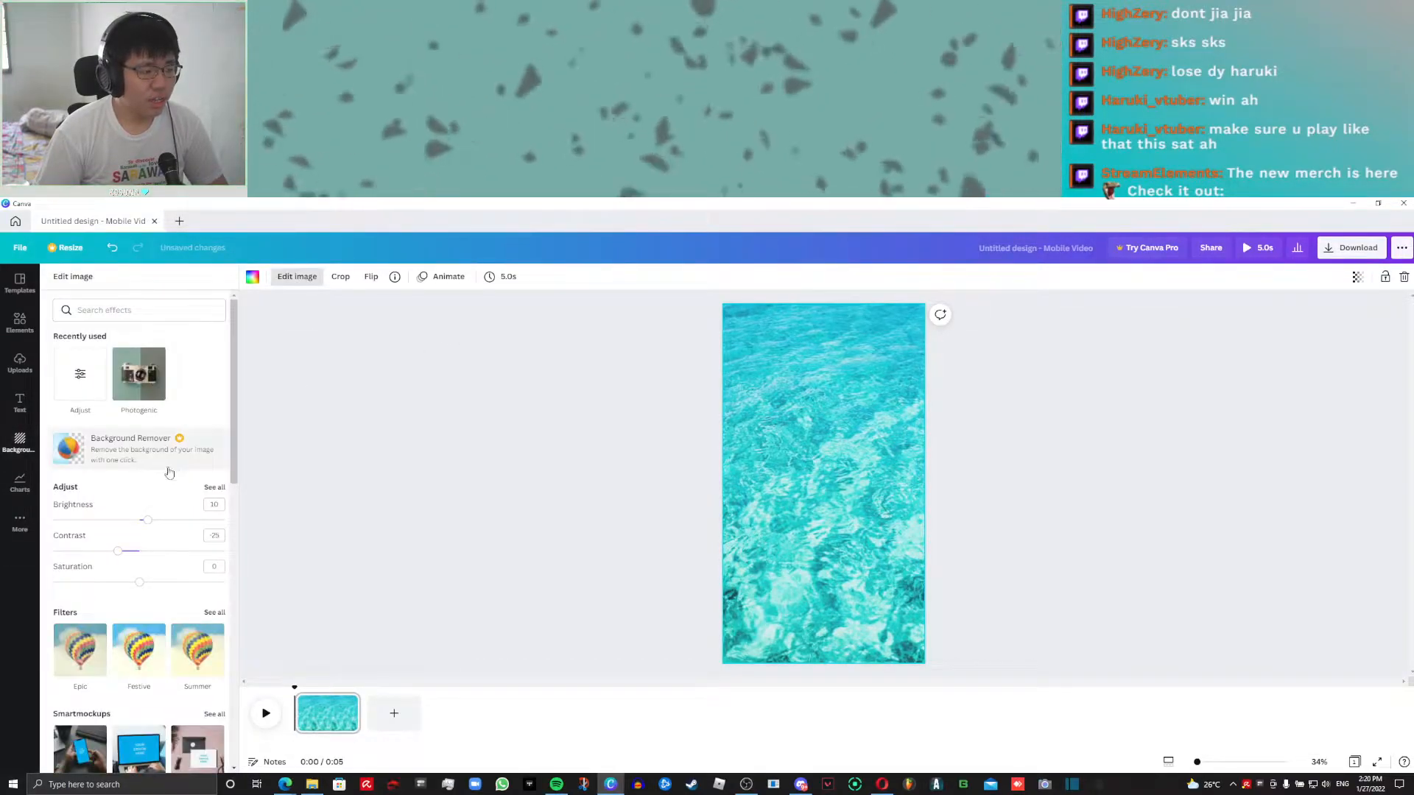
click(214, 488)
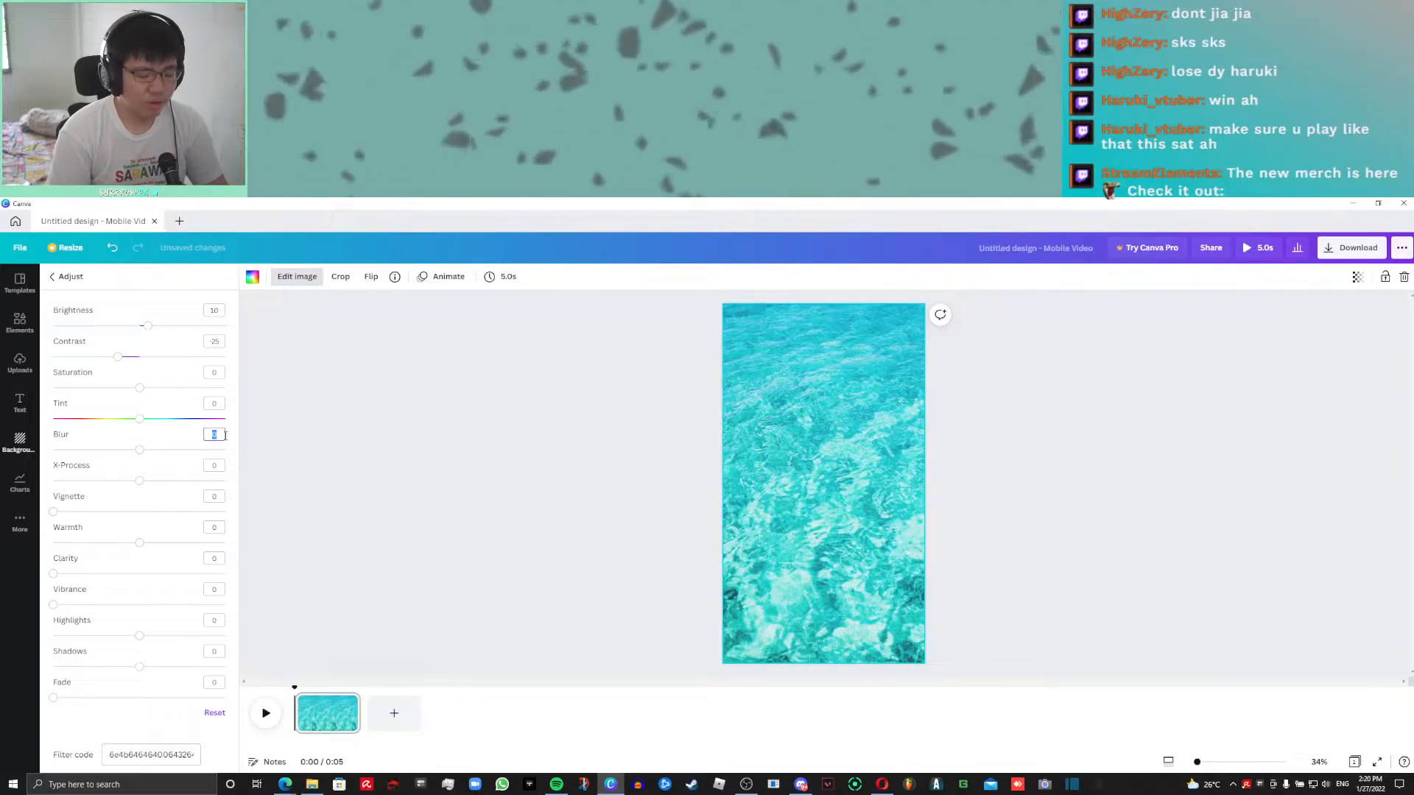
key(Return)
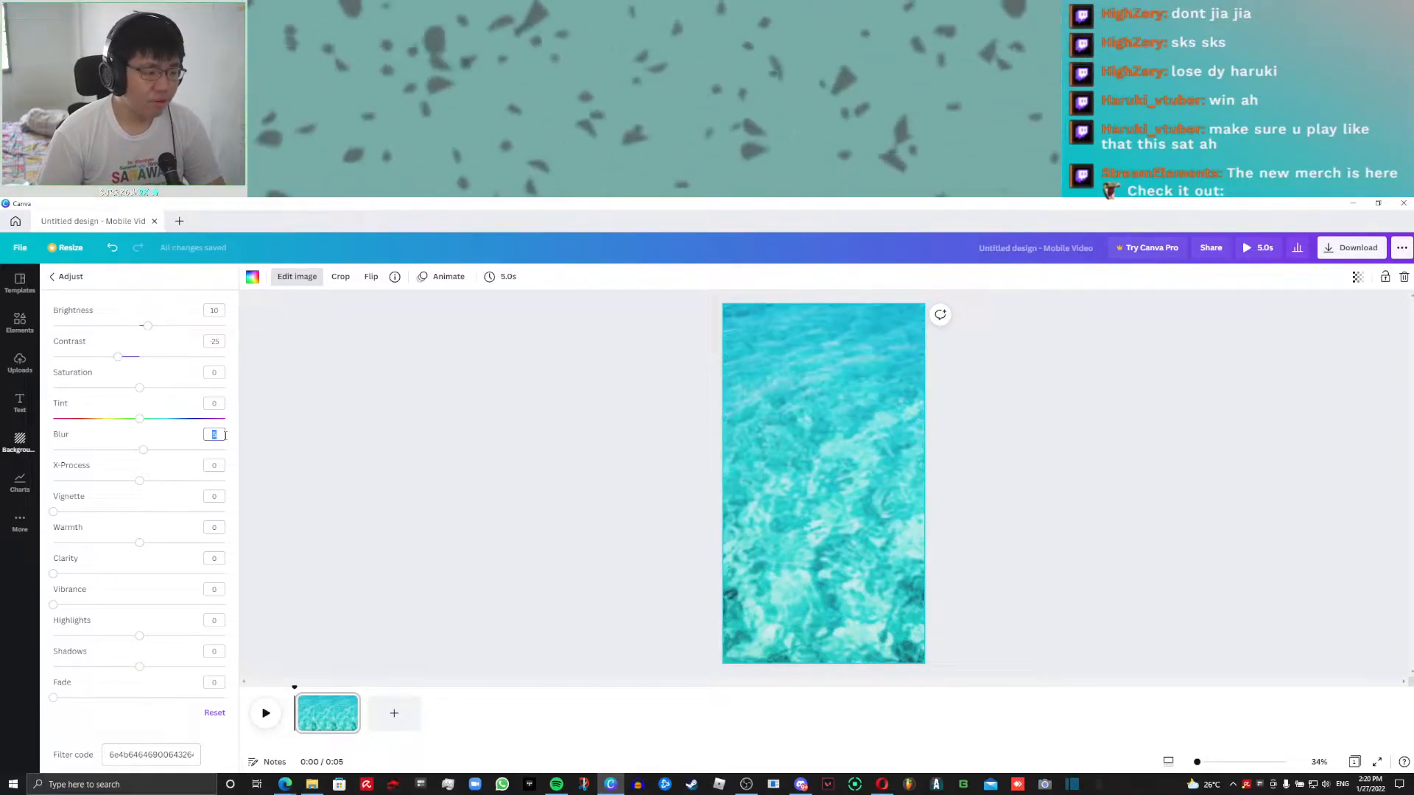
key(Return)
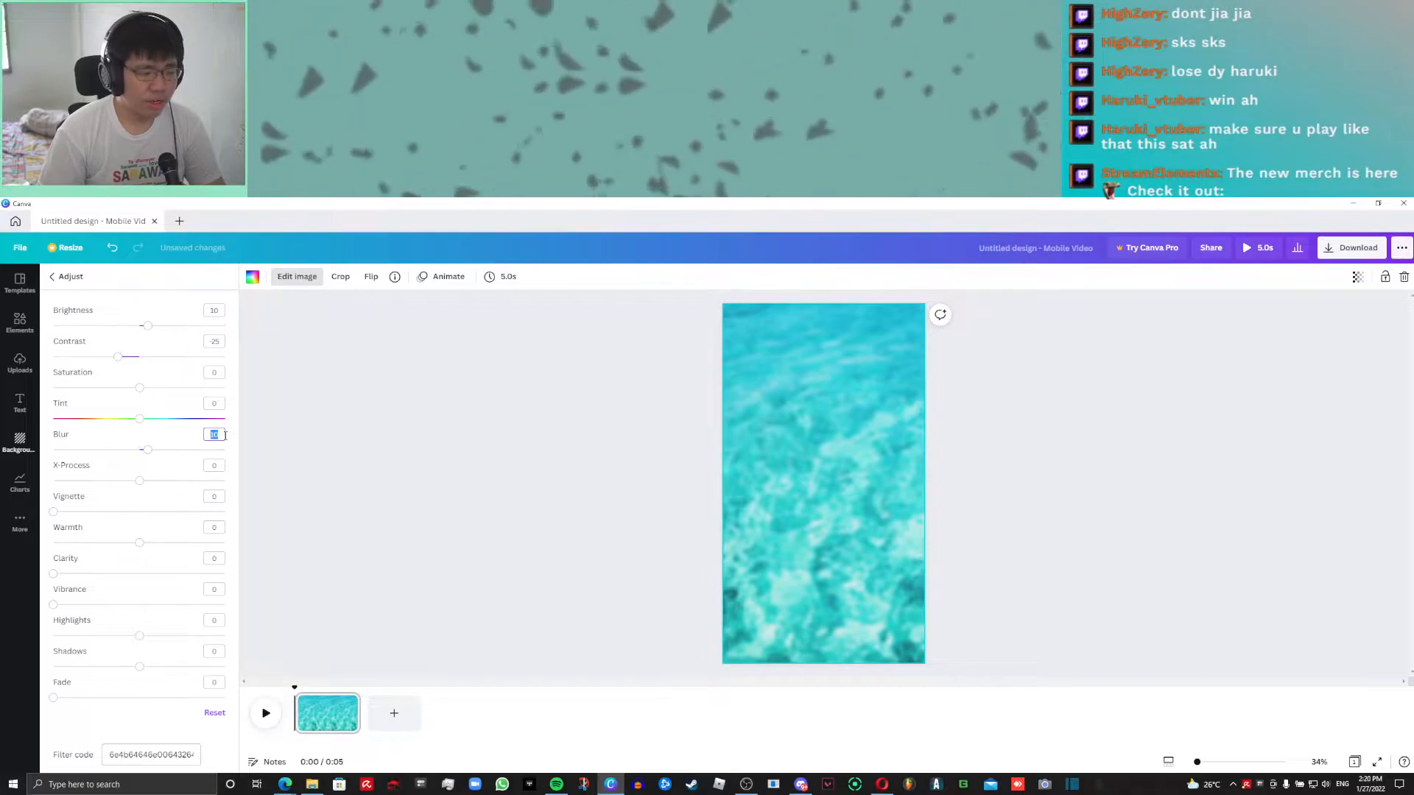
key(Escape)
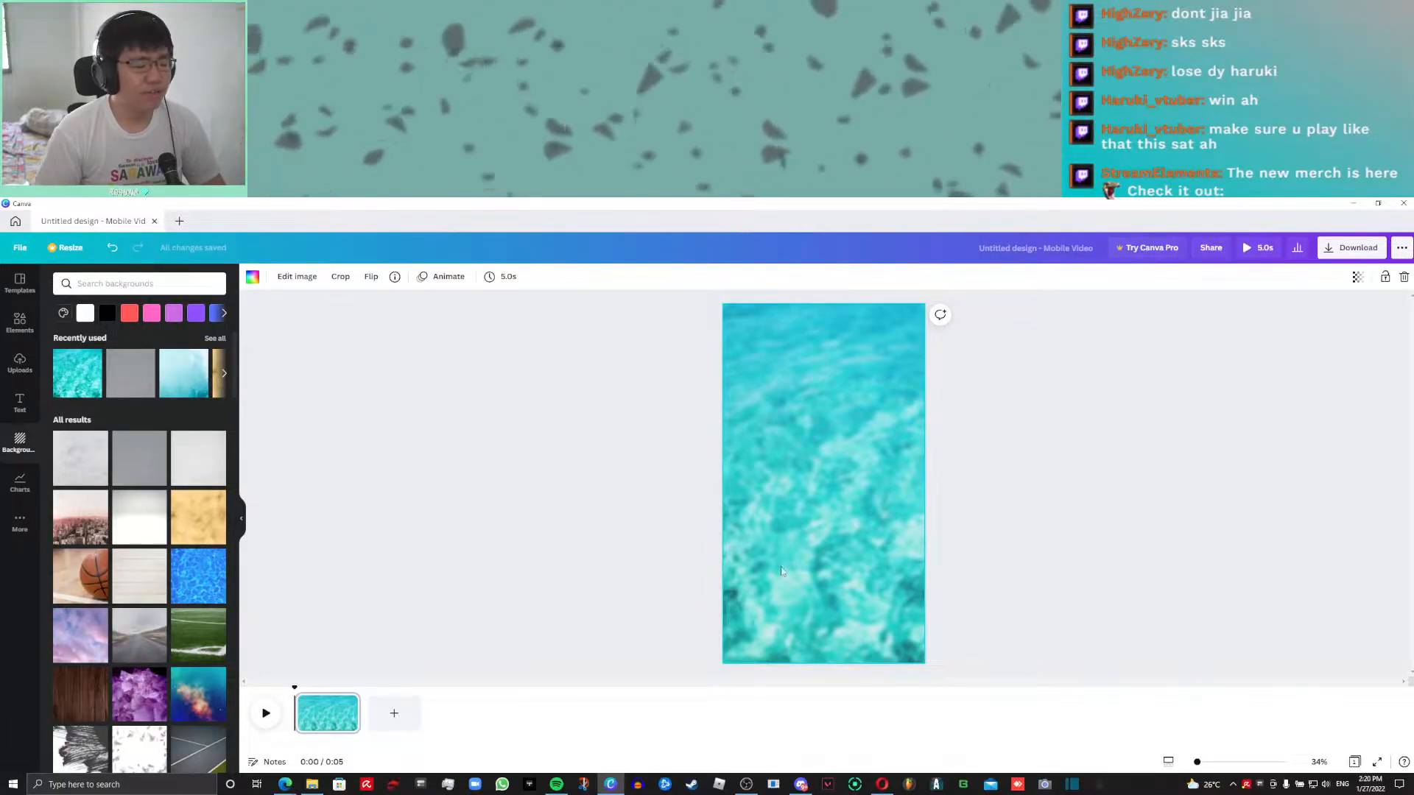
Insert the first uploaded 12.0s gameplay video and enlarge it to span the full page width
click(22, 404)
click(22, 368)
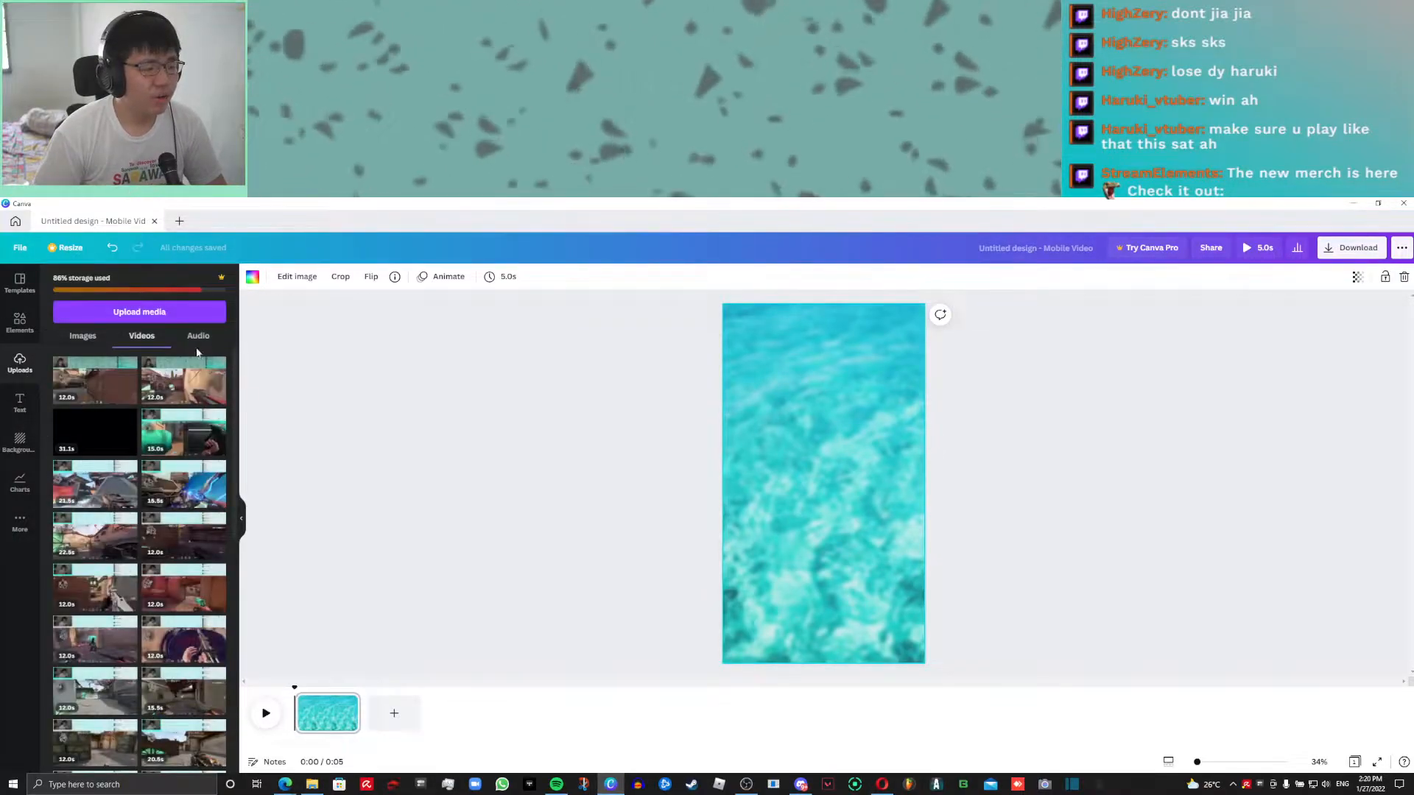
click(96, 383)
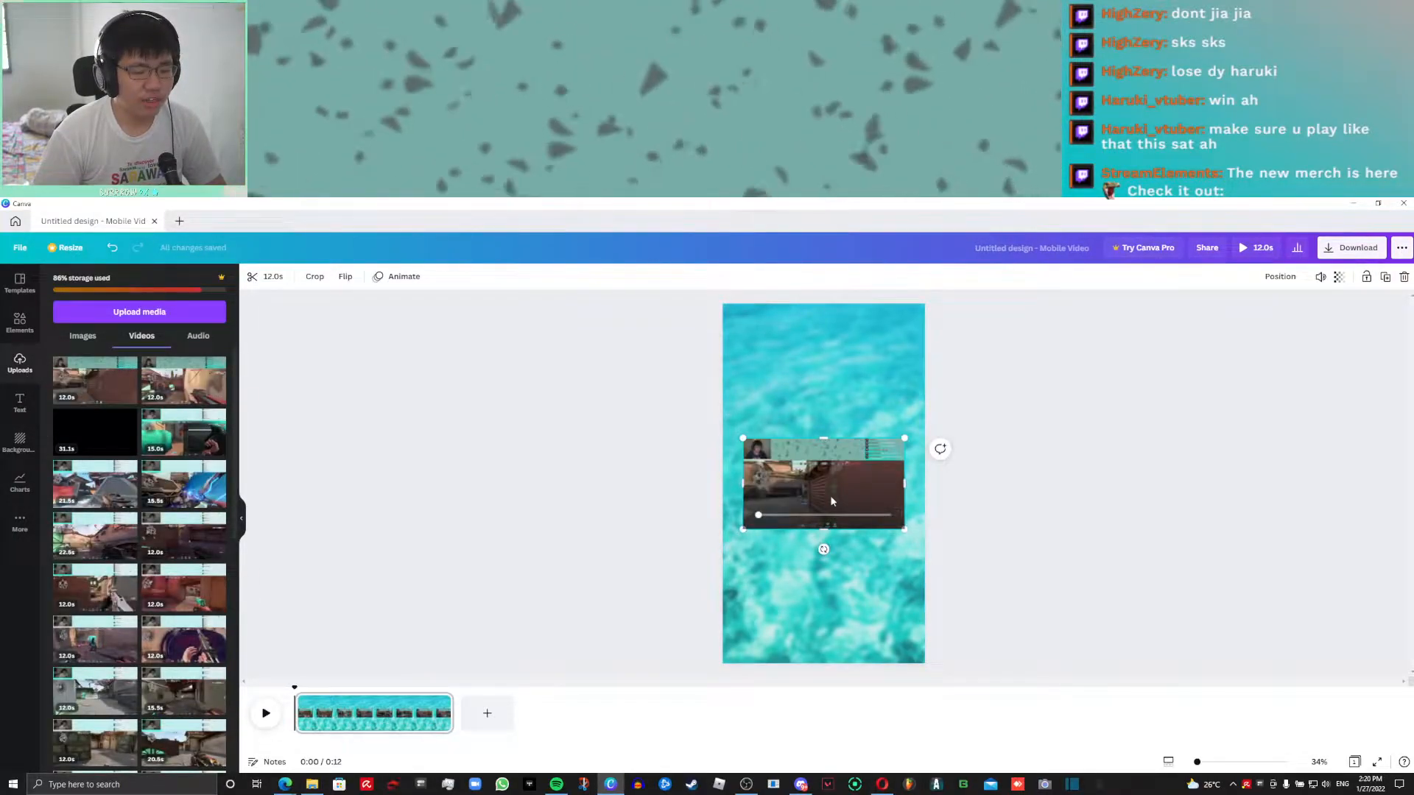
click(832, 490)
drag(1199, 768, 1208, 764)
drag(1030, 595, 979, 574)
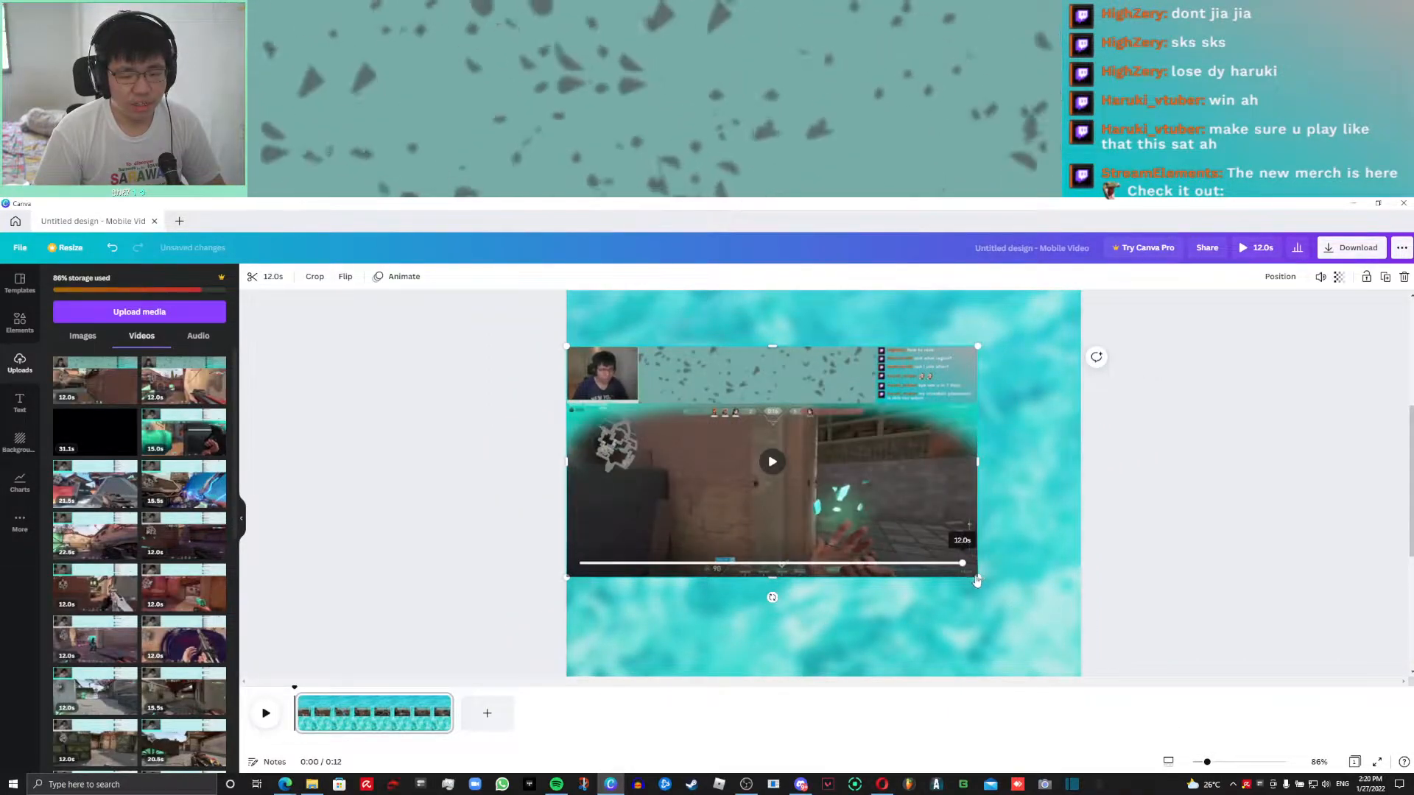
drag(979, 577, 1080, 635)
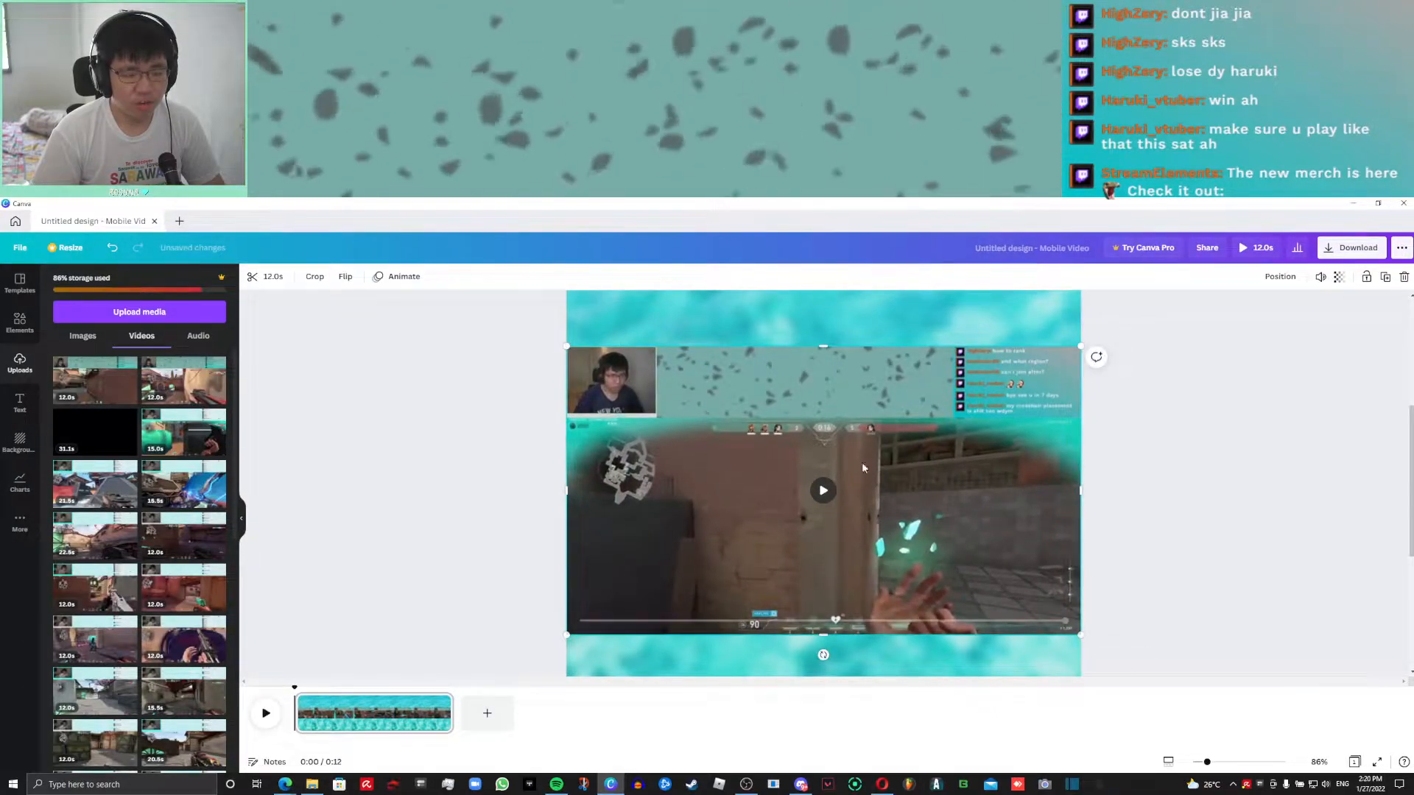
Crop the webcam and chat strip off the top of the video so only the gameplay remains
drag(824, 347, 826, 420)
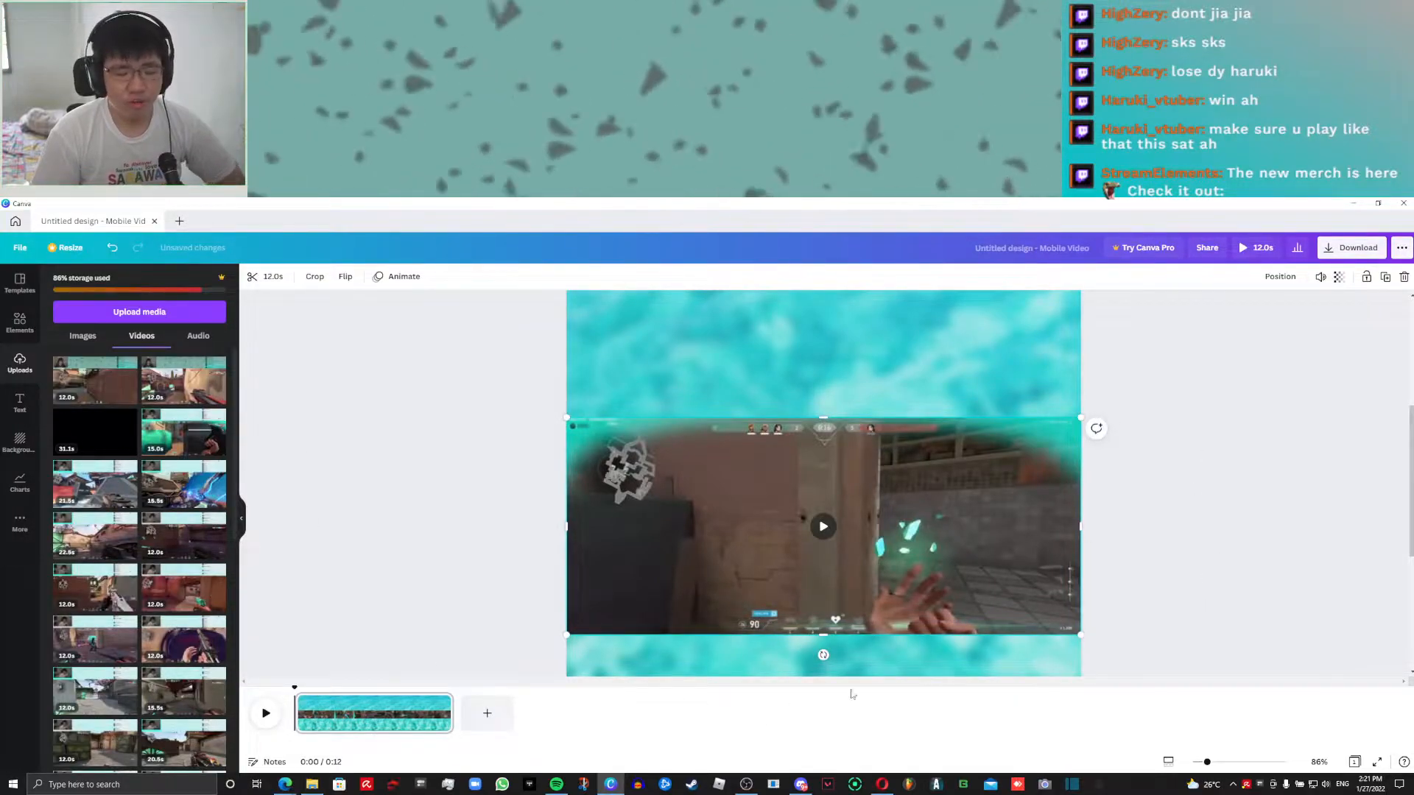
scroll(1110, 611, up, 1)
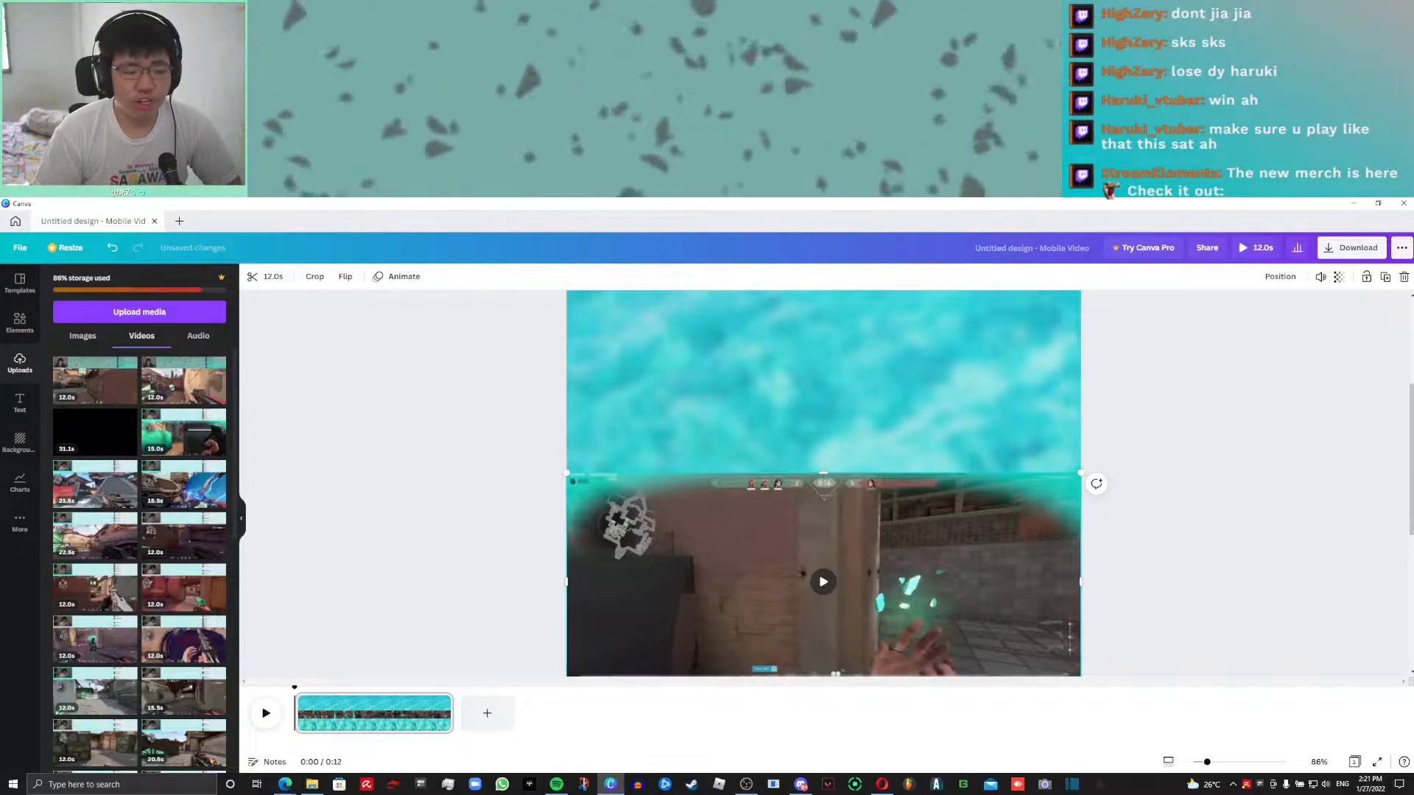
scroll(665, 537, down, 3)
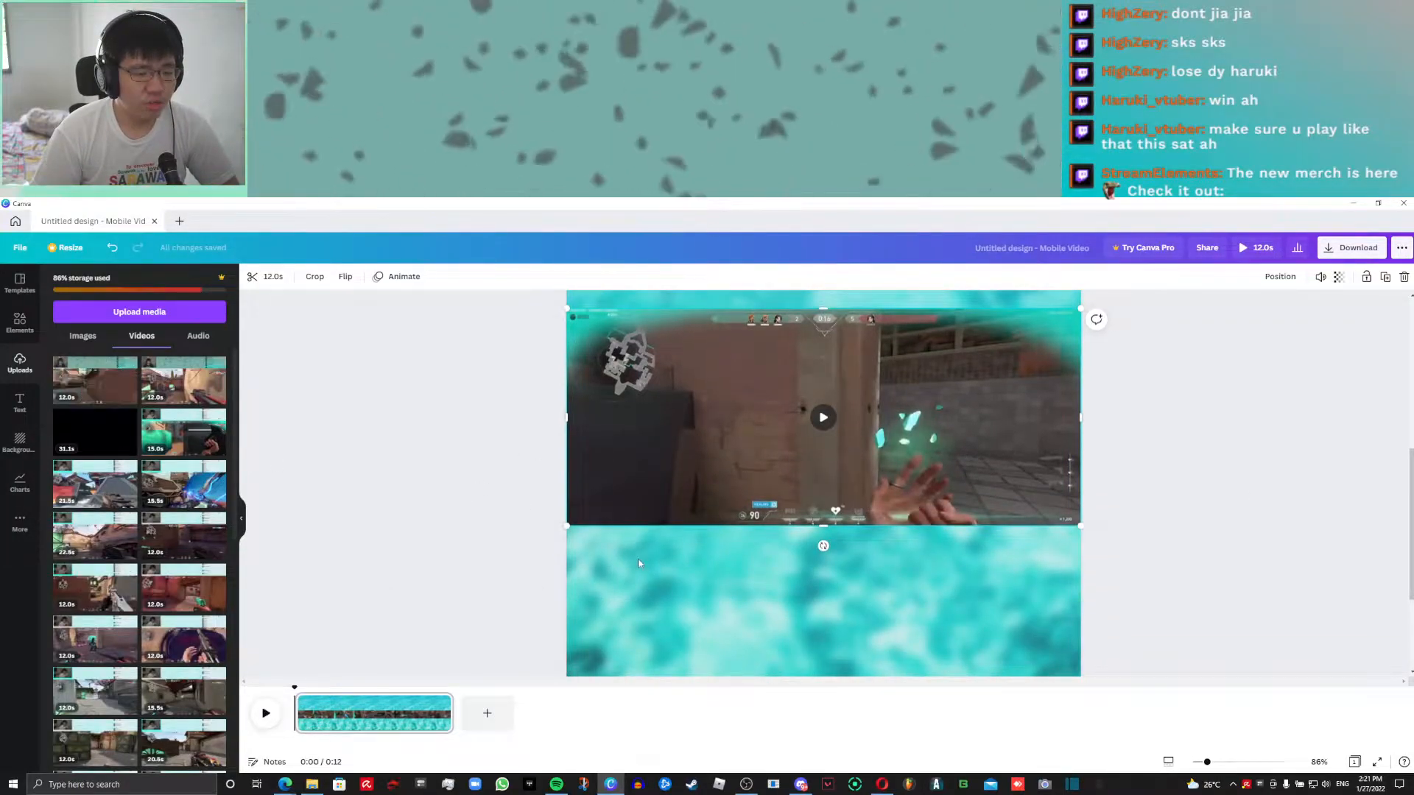
Insert a second copy of the 12.0s video above the gameplay clip and crop its width to the webcam column
click(73, 385)
drag(81, 383, 792, 498)
click(793, 492)
drag(999, 498, 661, 523)
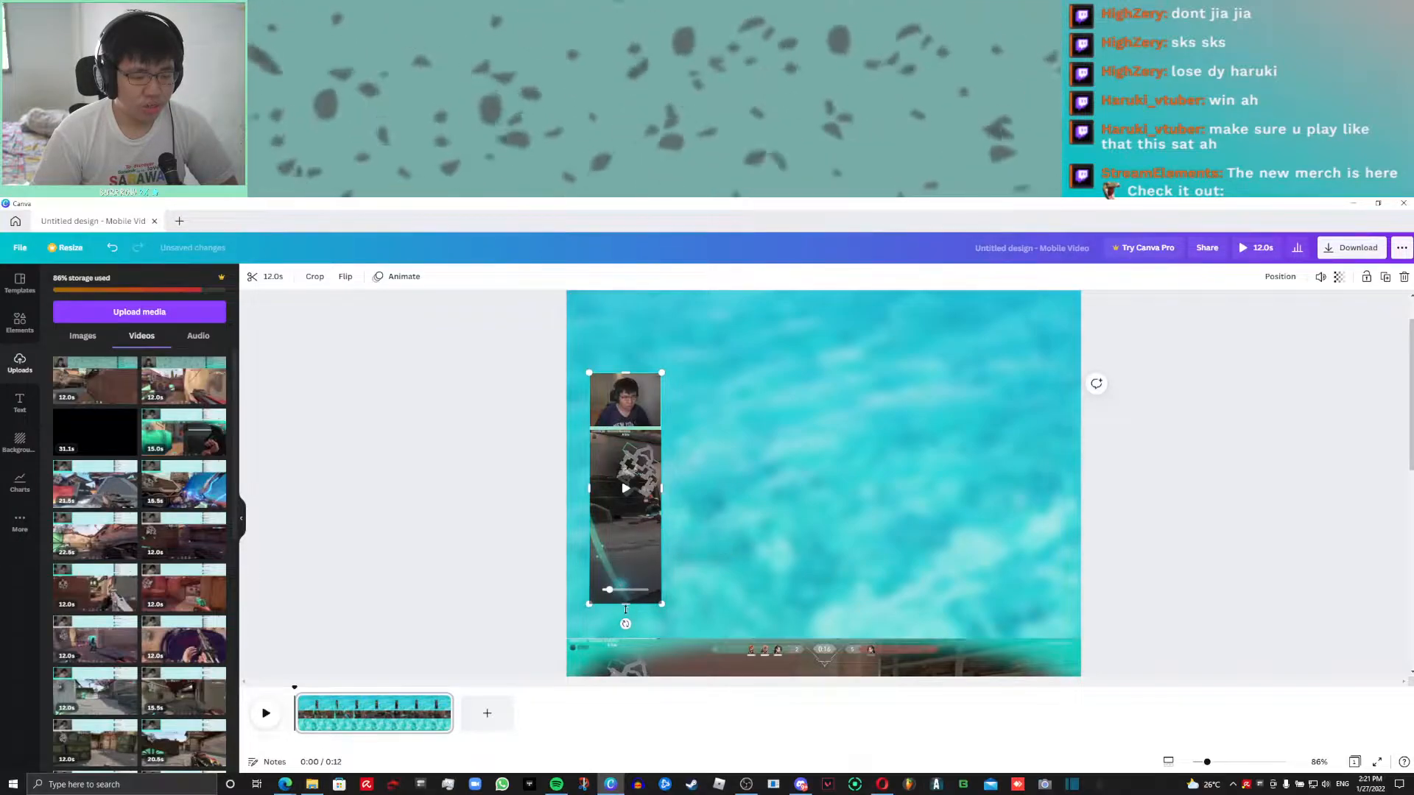
Crop the second copy's height to the webcam picture, enlarge it and trim its edges above the gameplay clip
drag(624, 608, 971, 551)
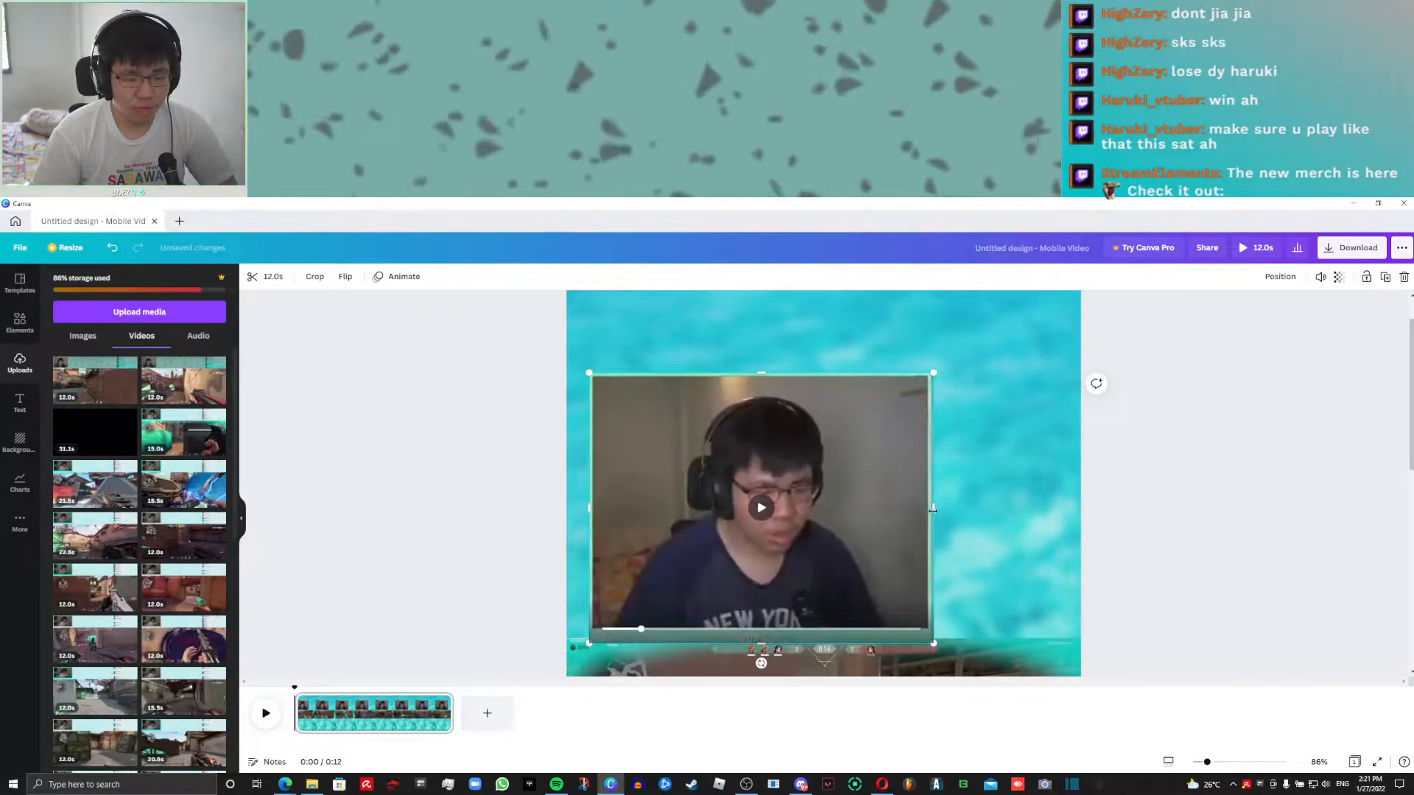
drag(933, 508, 930, 509)
click(762, 630)
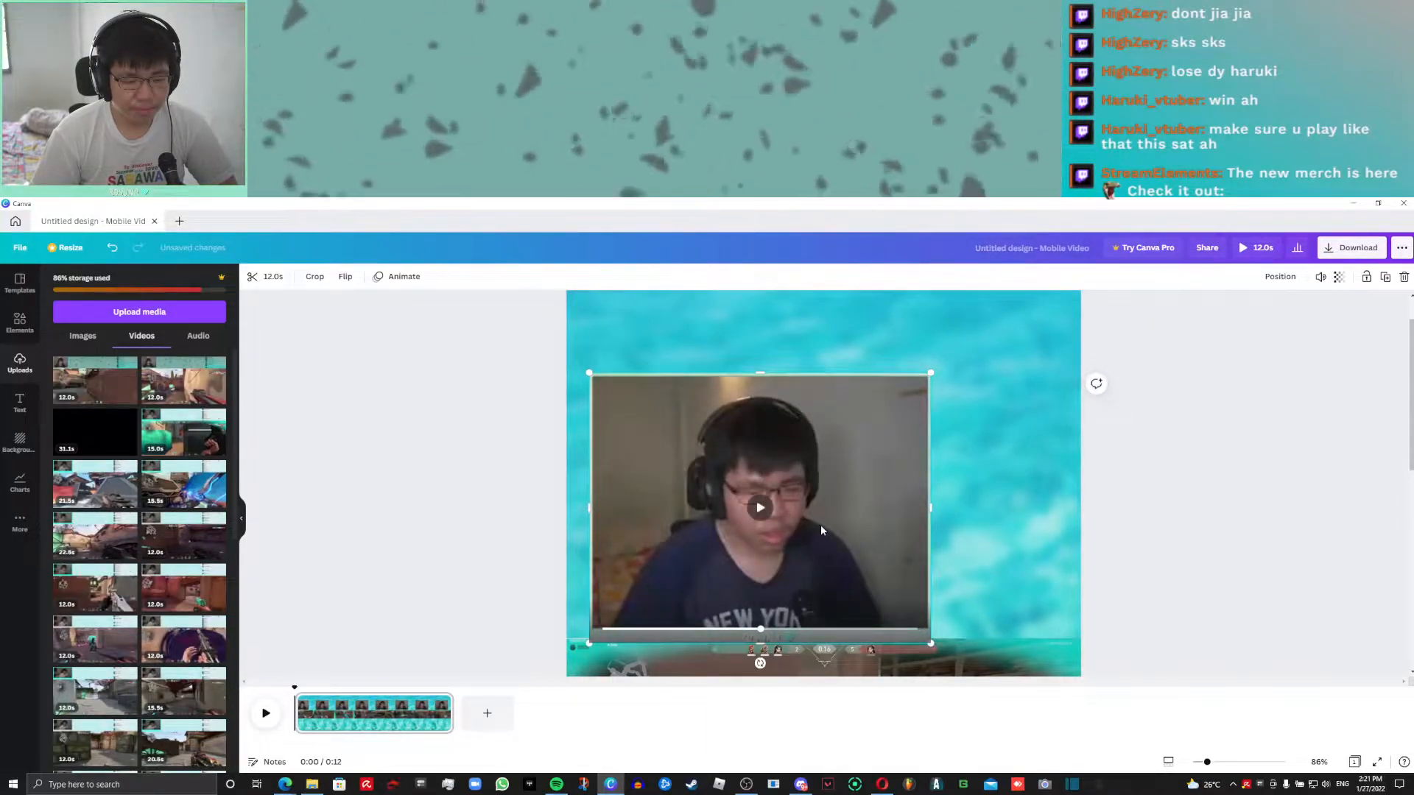
drag(820, 525, 821, 484)
drag(760, 601, 760, 602)
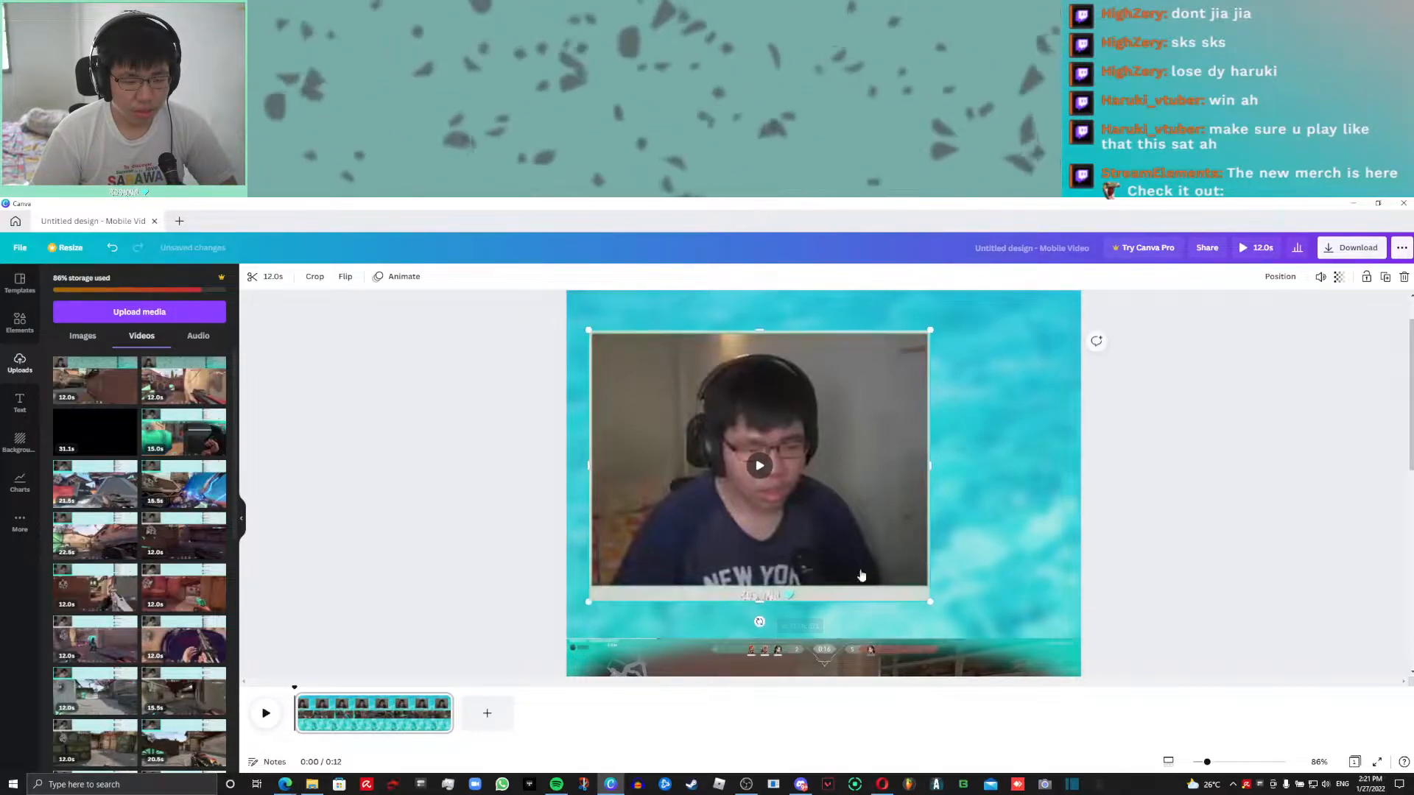
Move the webcam clip to the page's upper-left corner and enlarge it to the full page width
scroll(1010, 526, up, 1)
scroll(1014, 521, down, 1)
drag(1208, 763, 1200, 774)
drag(880, 339, 947, 327)
drag(902, 342, 889, 341)
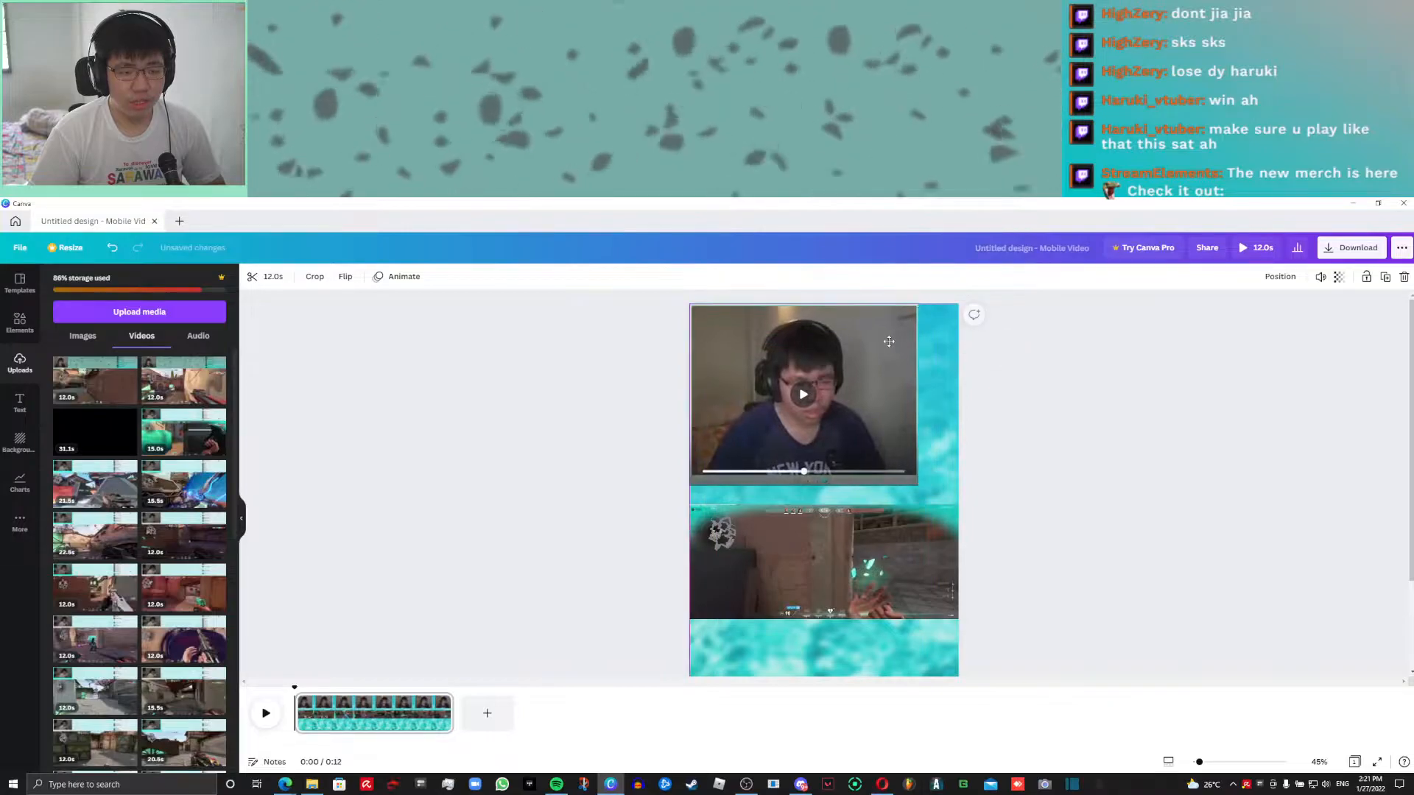
drag(918, 485, 973, 505)
Move the gameplay clip down so it sits directly beneath the webcam clip, and check the layout
drag(855, 575, 854, 589)
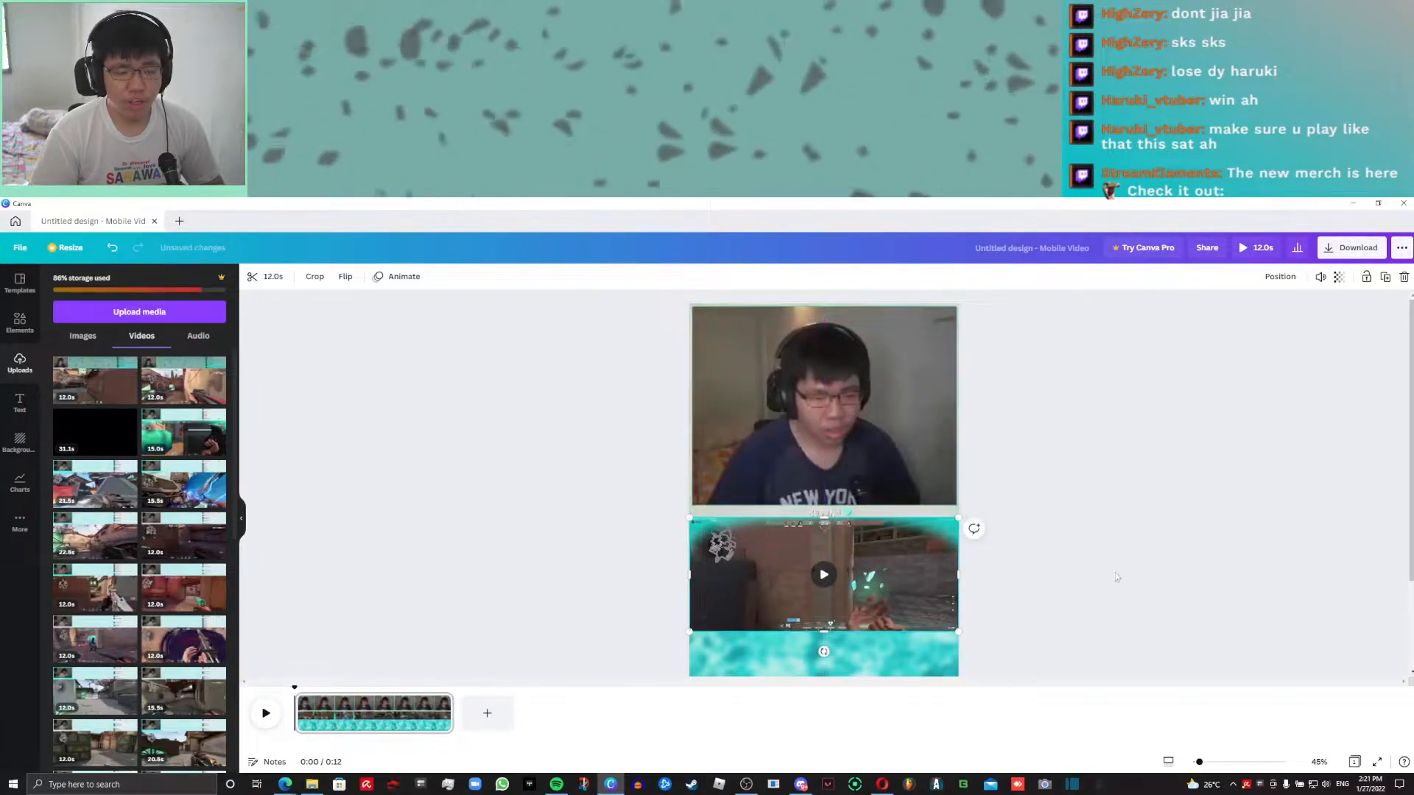
scroll(826, 388, down, 2)
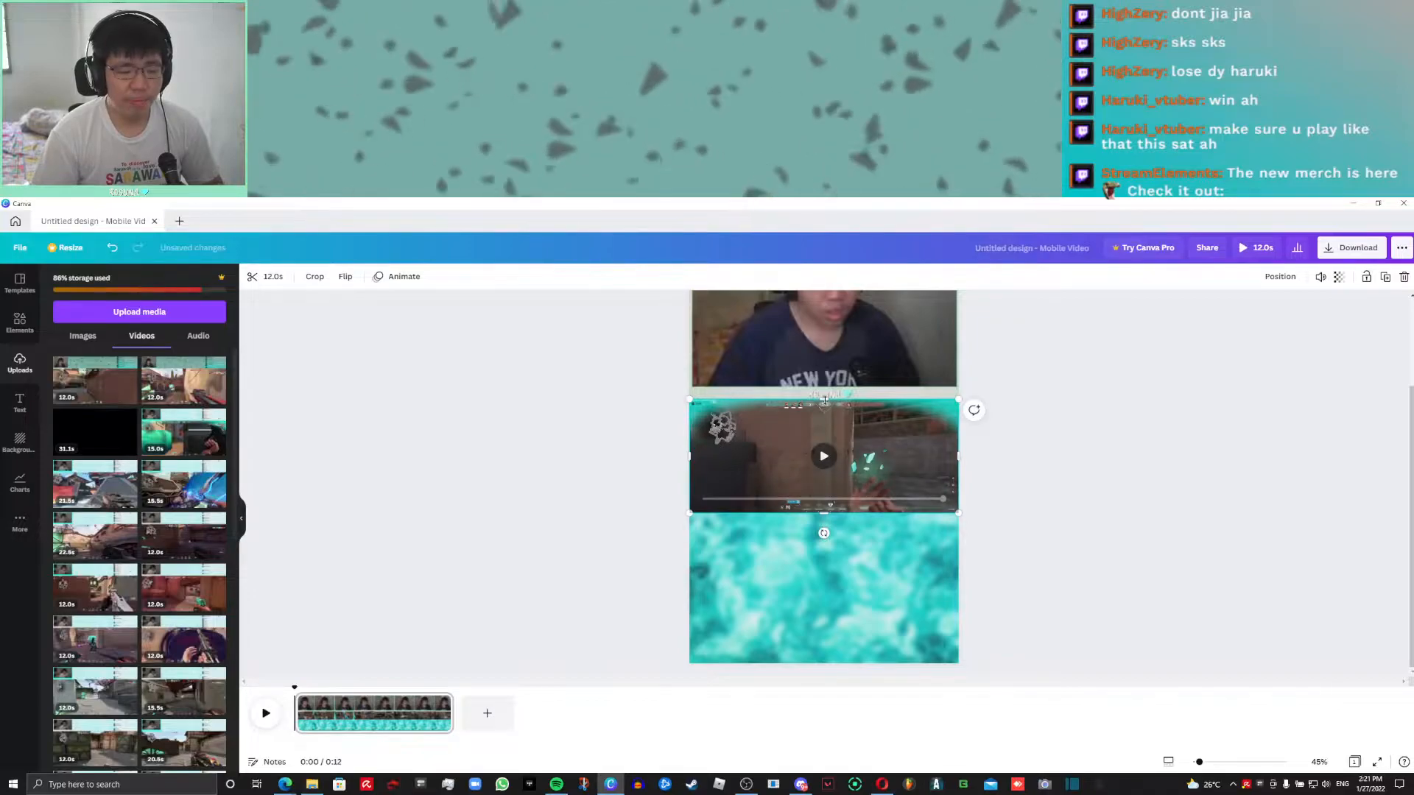
scroll(893, 392, up, 2)
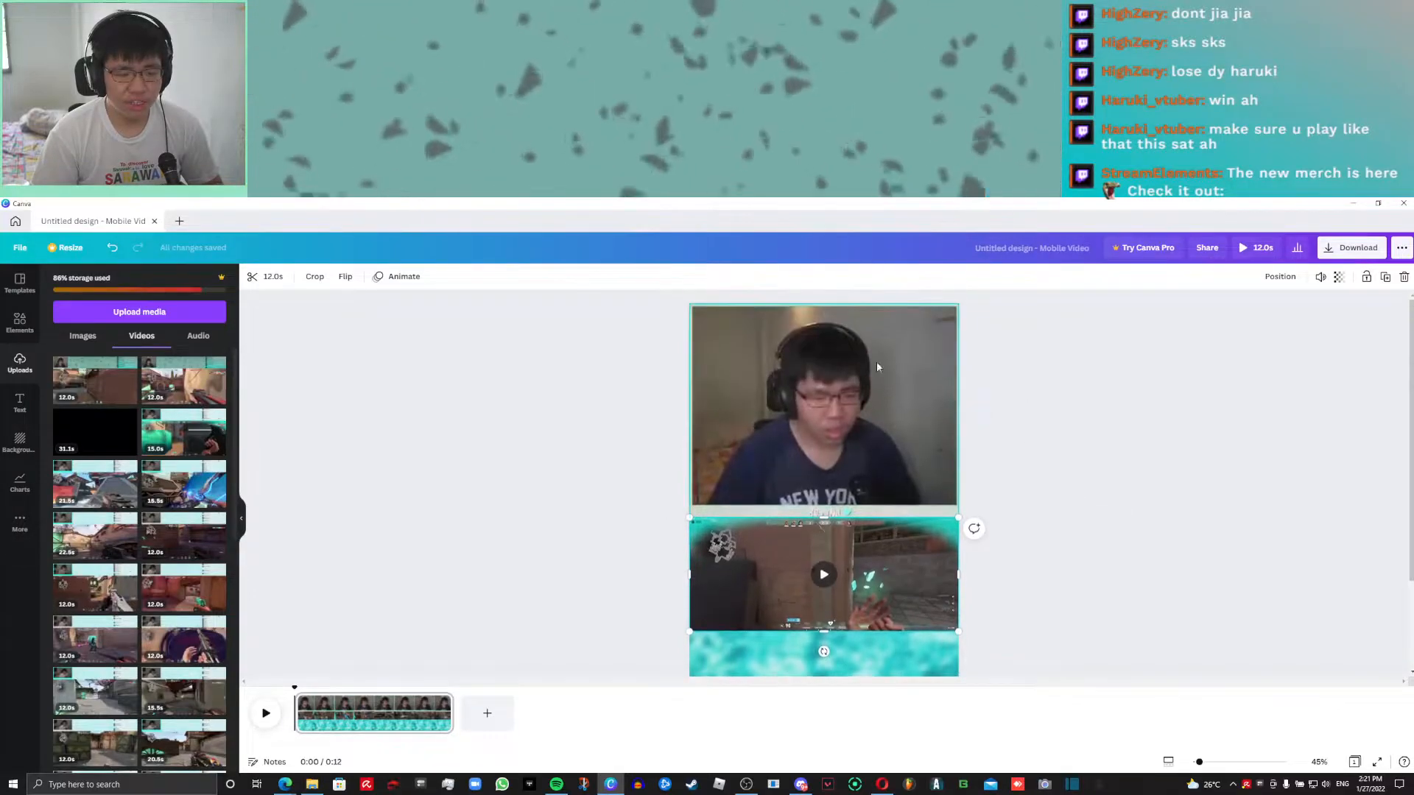
scroll(887, 369, down, 2)
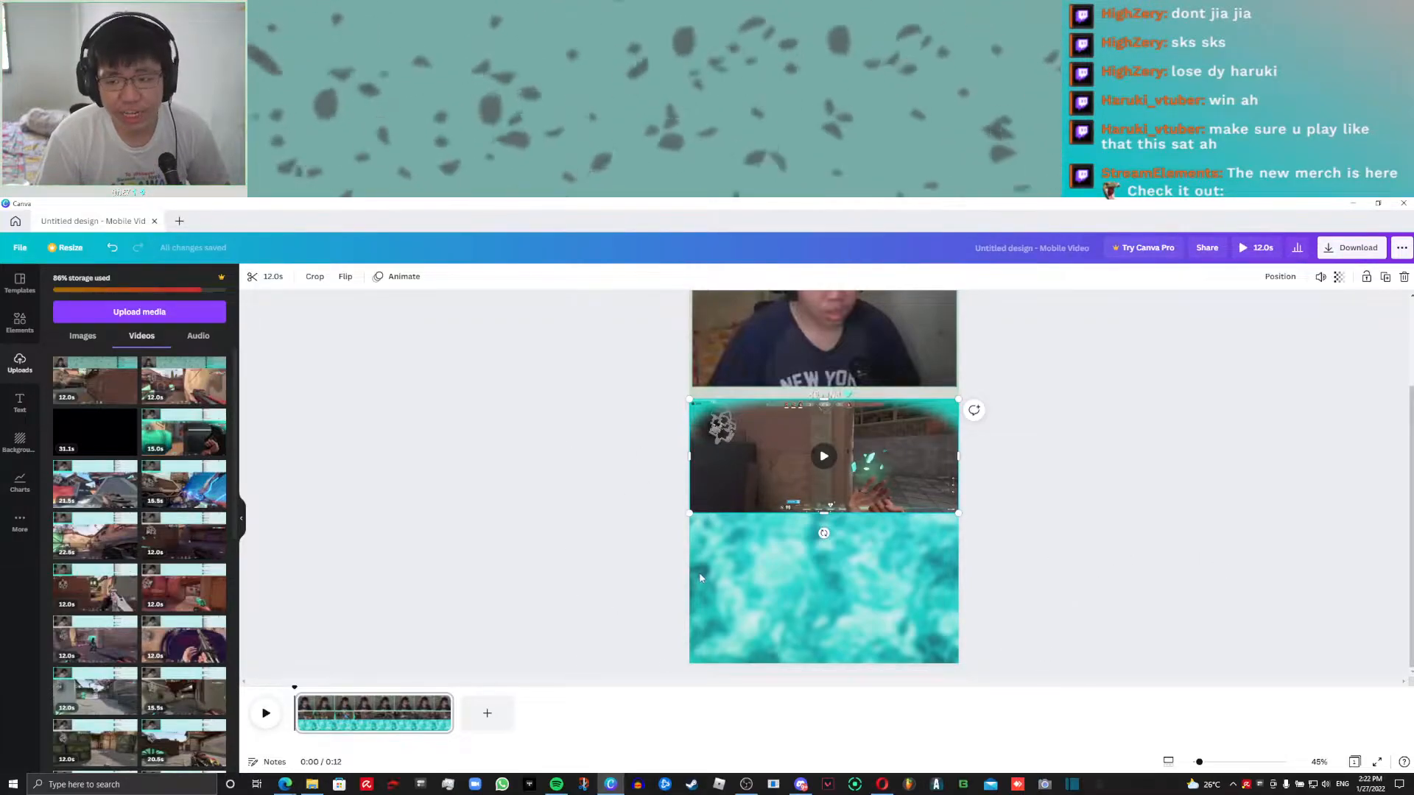
click(772, 567)
click(422, 585)
scroll(417, 585, up, 2)
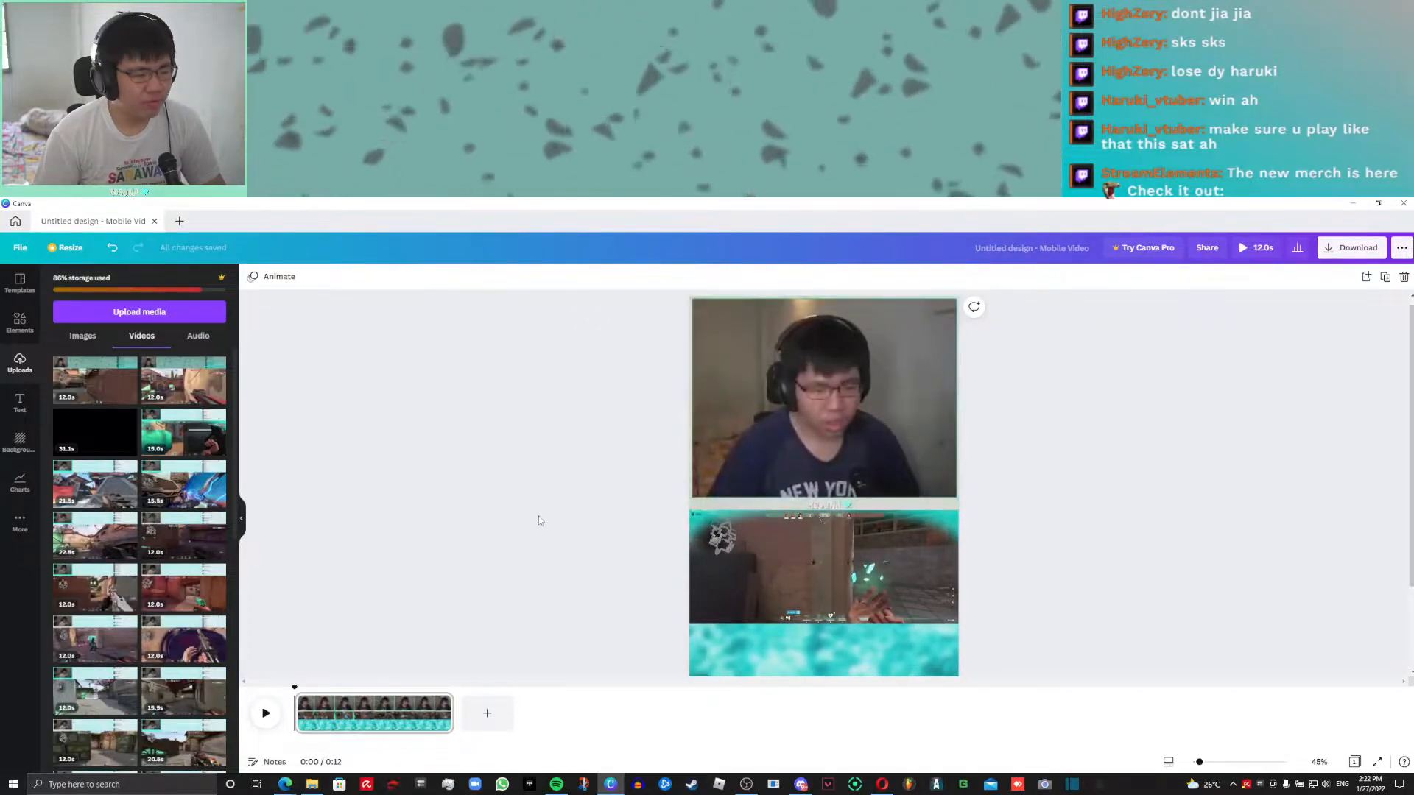
Add a heading text box and place it in the empty background area below the gameplay clip
click(18, 404)
click(118, 345)
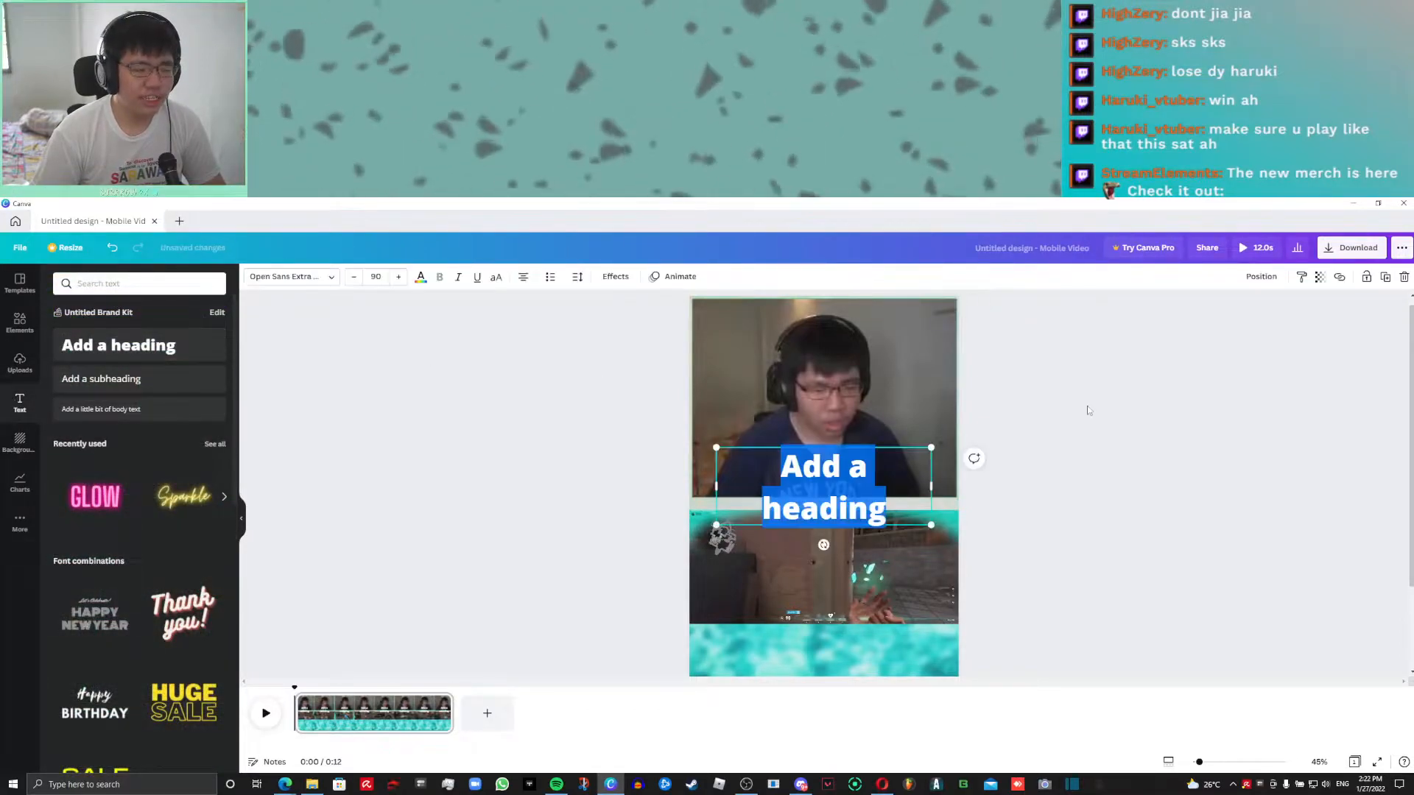
scroll(860, 333, down, 2)
drag(861, 333, 857, 535)
click(833, 455)
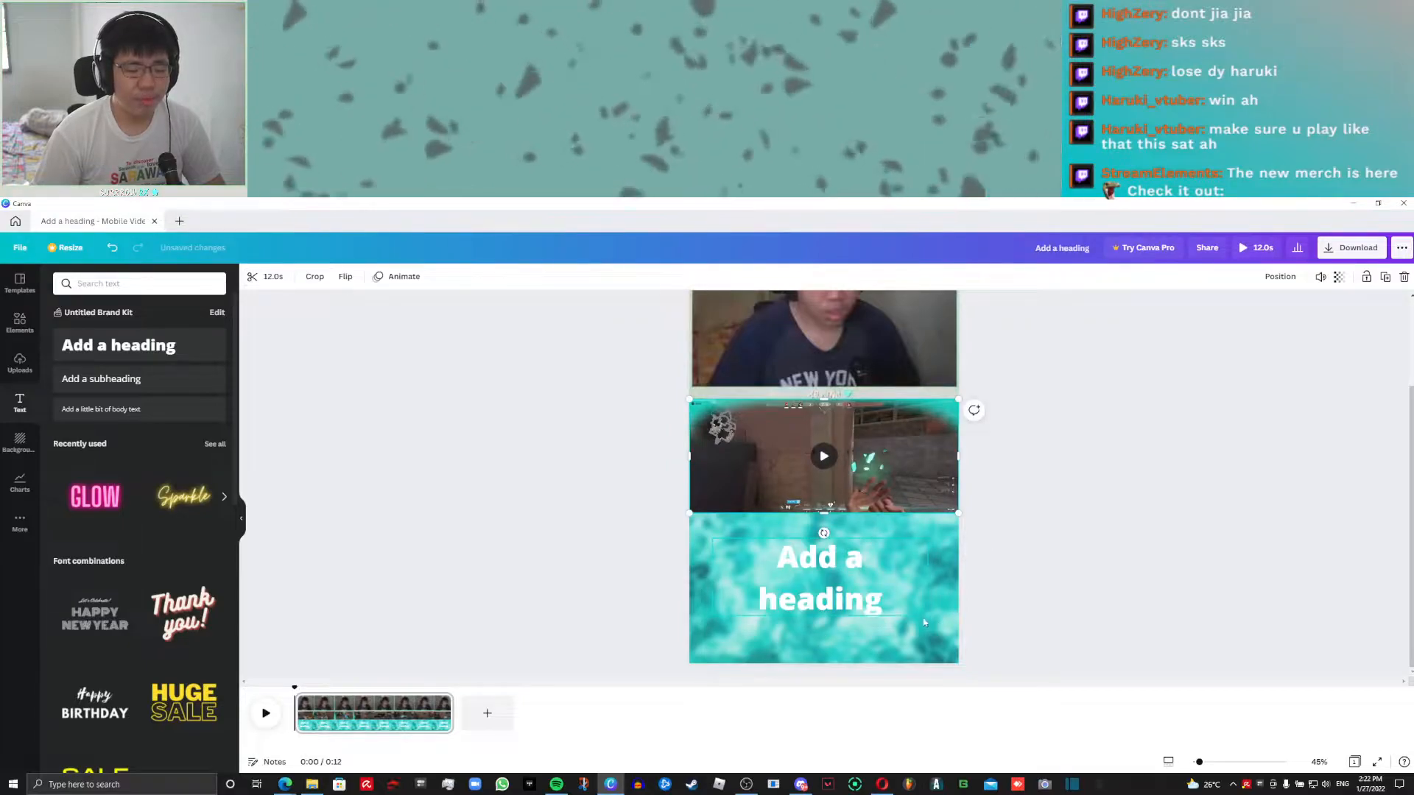
Replace the heading text with "How?" and enlarge it to font size 230, centred in the area below the gameplay clip
click(890, 598)
click(889, 598)
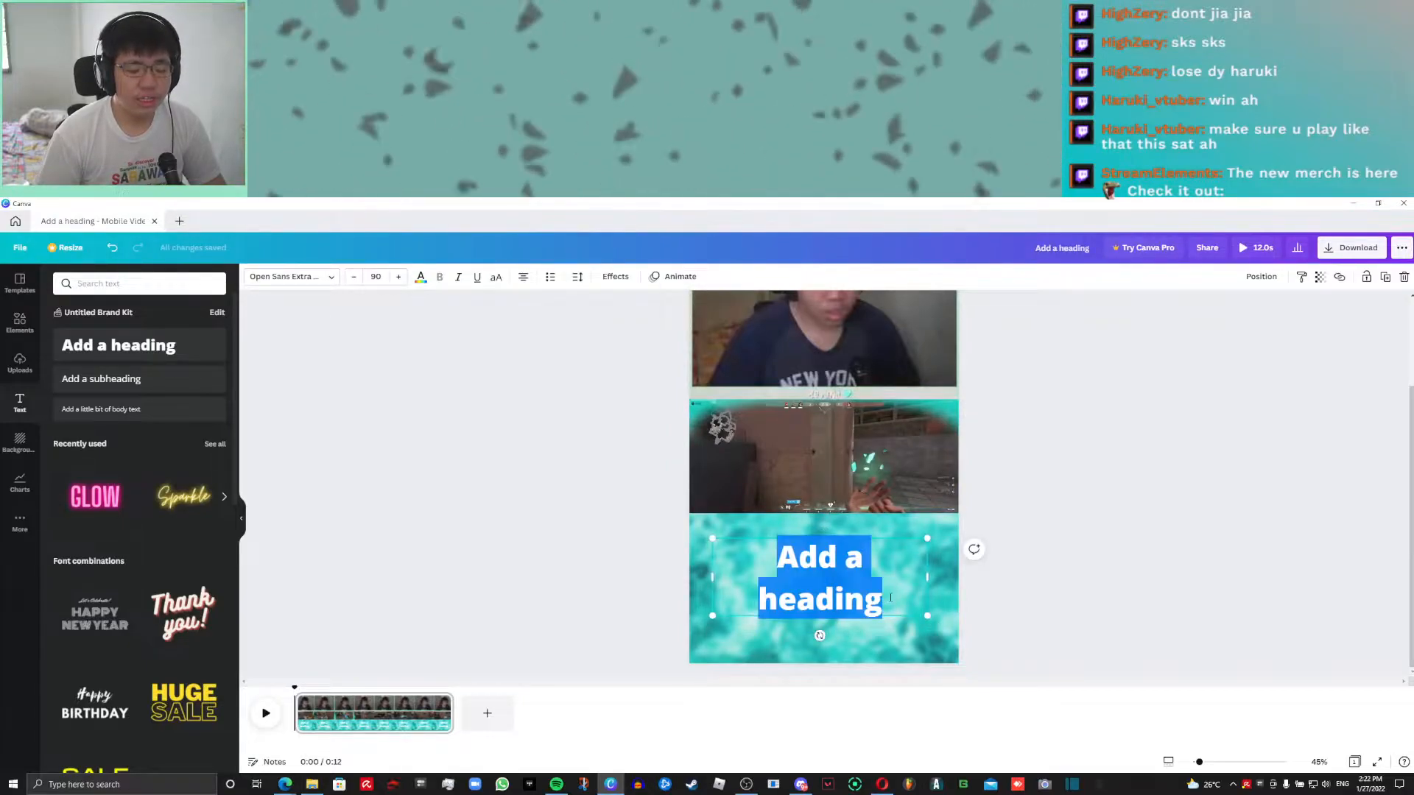
text(How?)
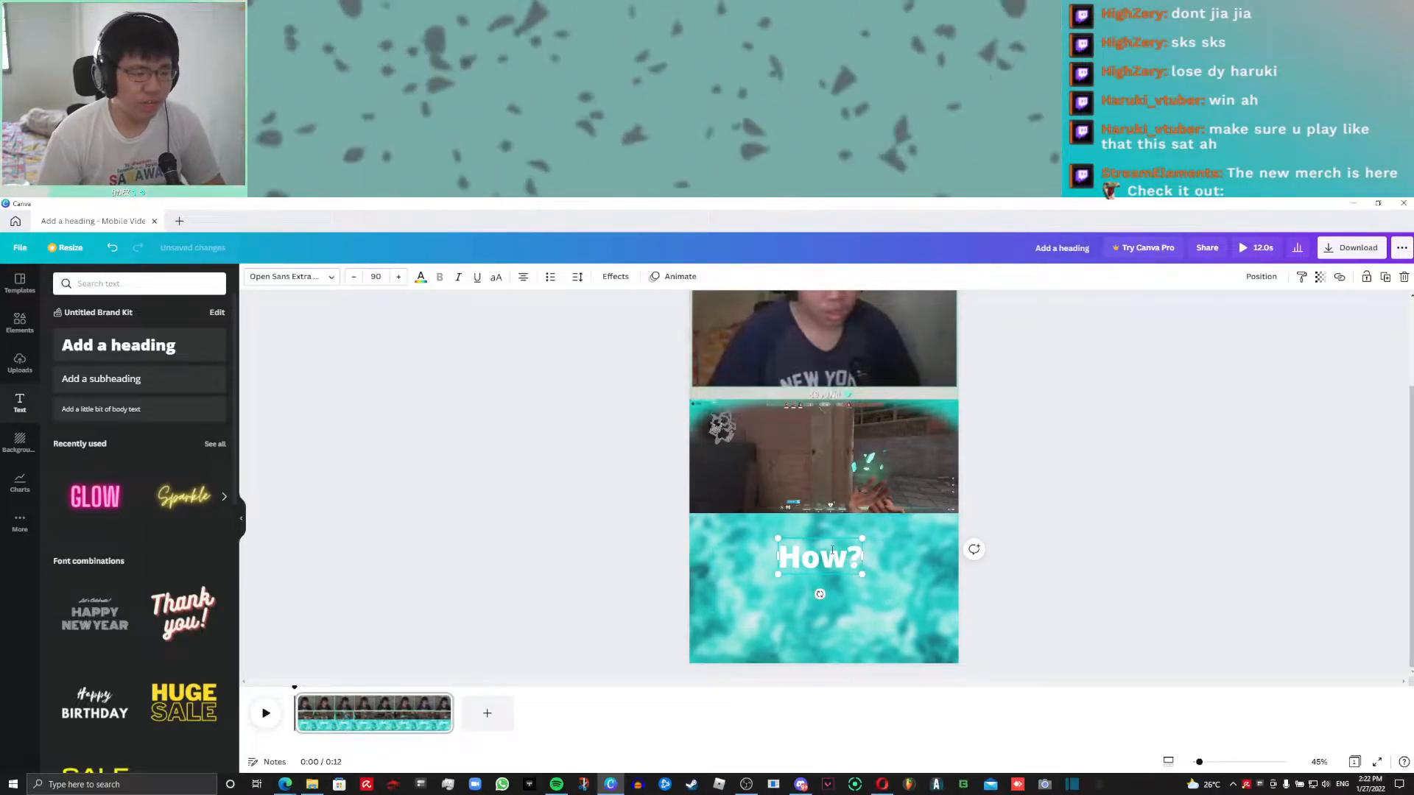
drag(861, 539, 932, 509)
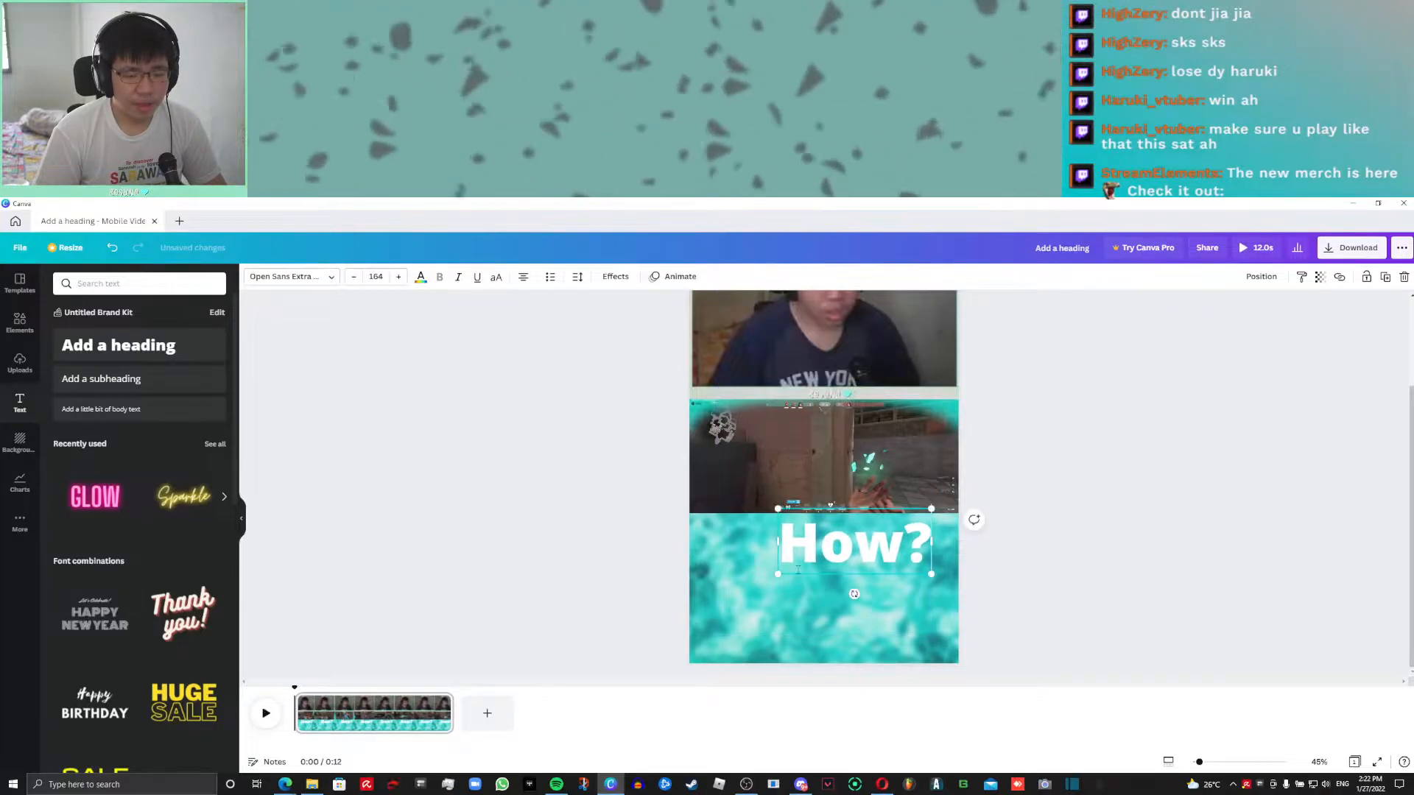
drag(776, 575, 716, 600)
drag(842, 508, 896, 523)
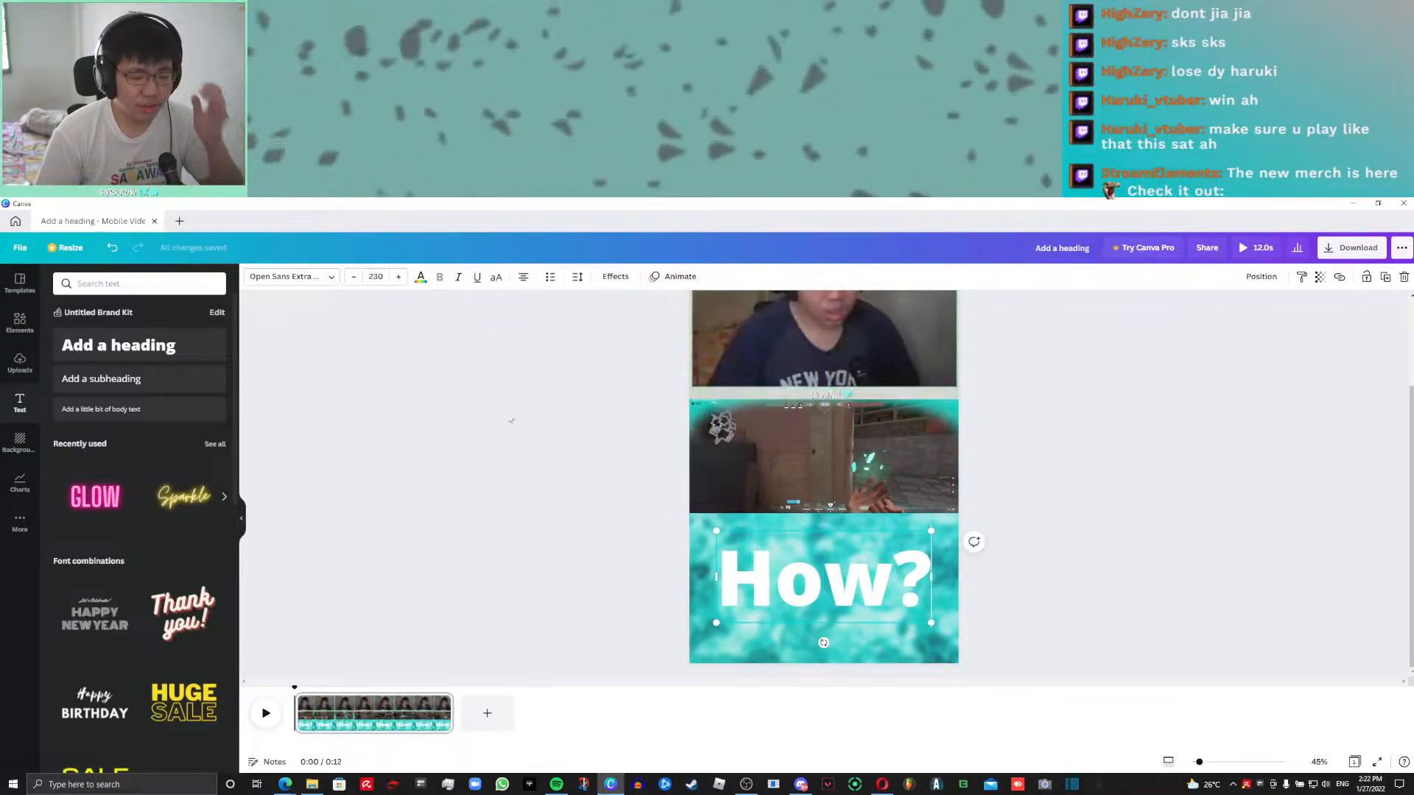
Change the "How?" heading's text color to the light turquoise default swatch
click(420, 278)
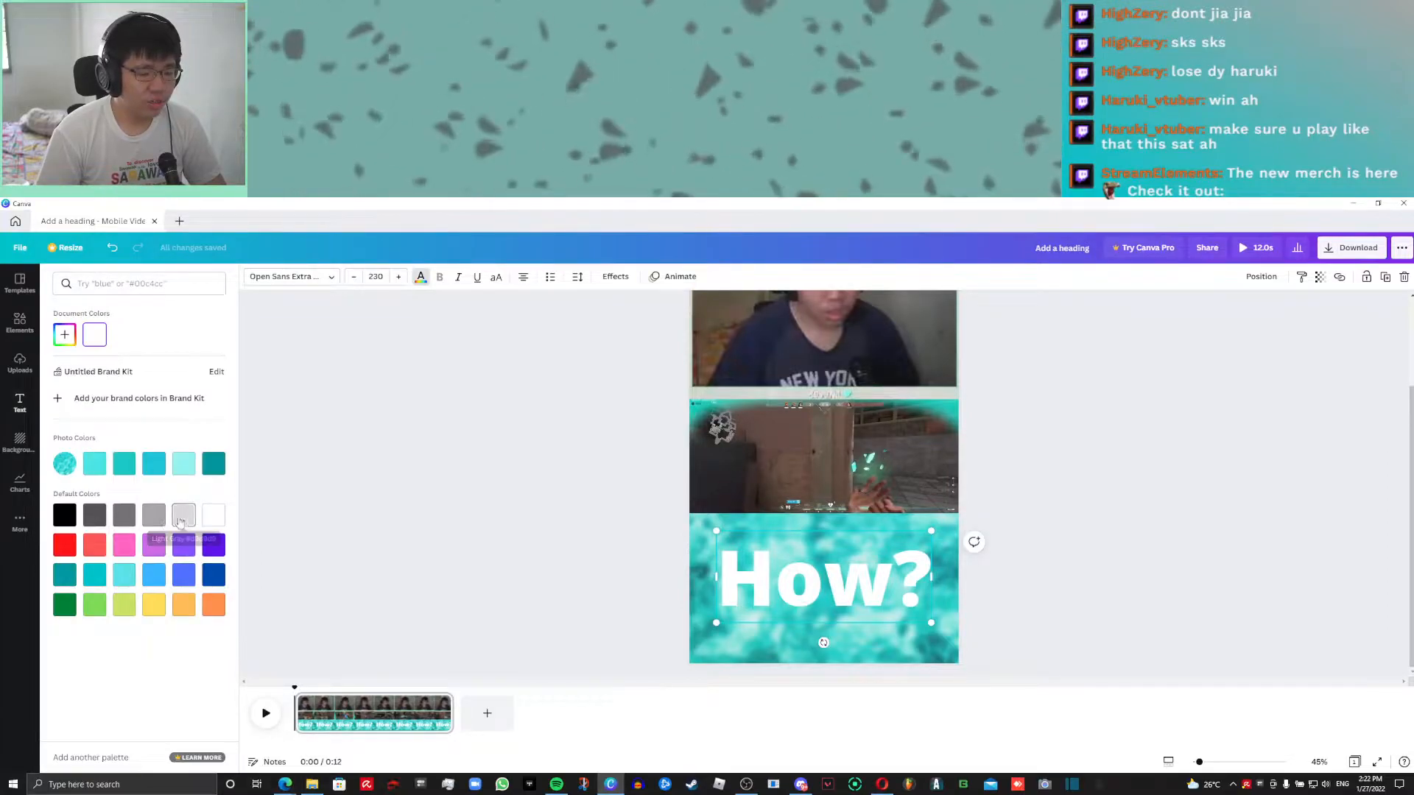
click(116, 568)
click(19, 403)
Add a square shape behind the "How?" heading and stretch it into a rectangle slightly wider than the text
click(20, 324)
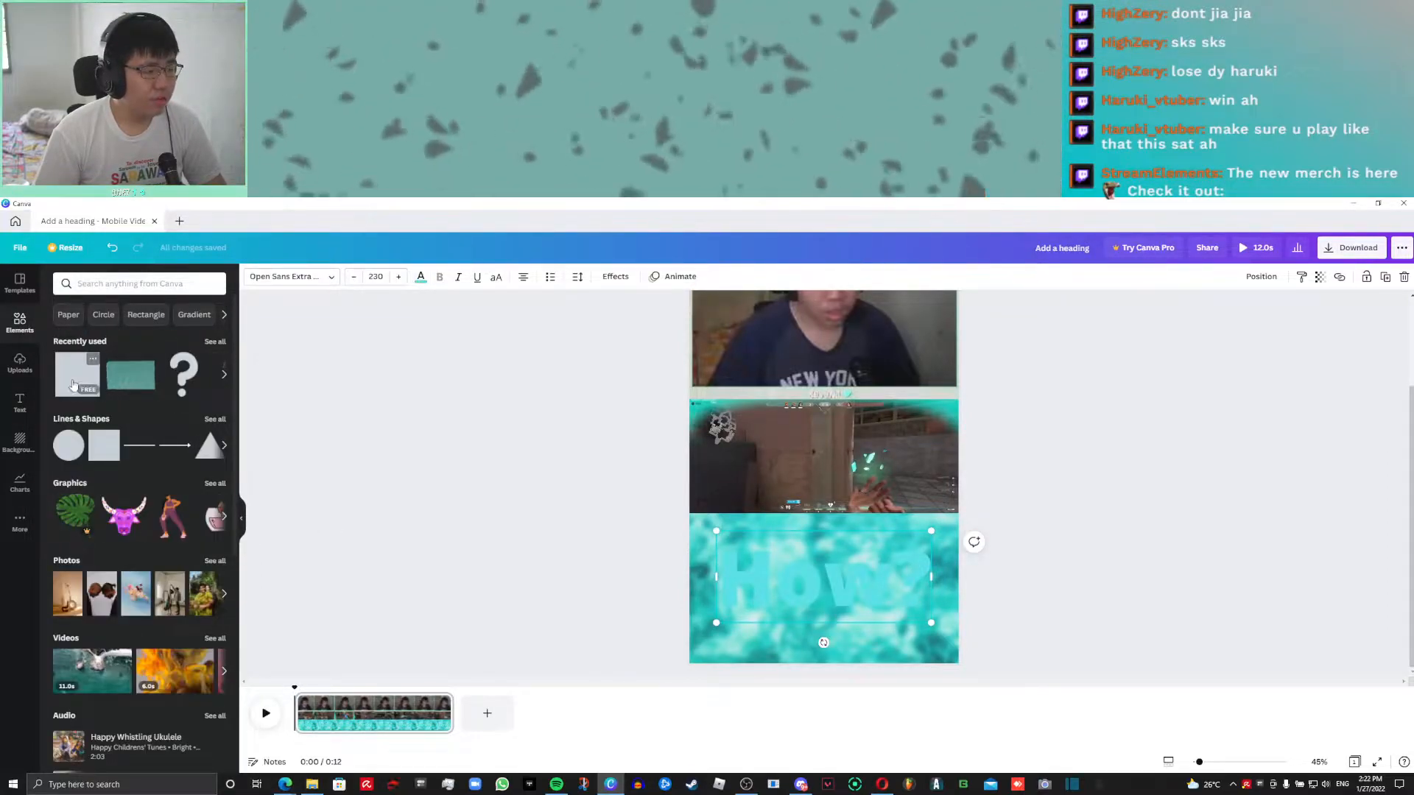
click(87, 370)
drag(830, 436, 797, 560)
drag(791, 476, 786, 530)
drag(864, 577, 981, 580)
click(987, 581)
drag(945, 575, 931, 581)
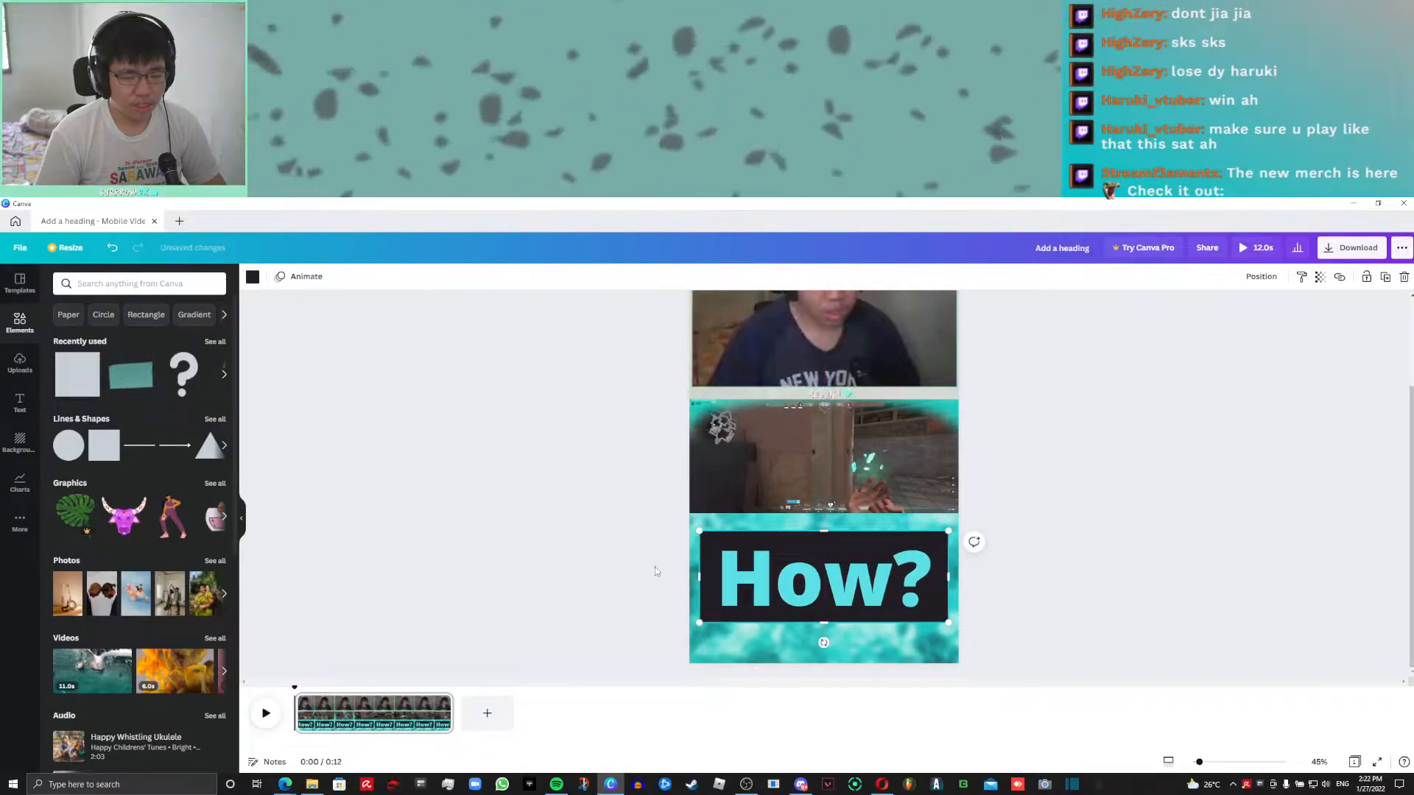
Recolor the rectangle behind the heading light gray
click(253, 276)
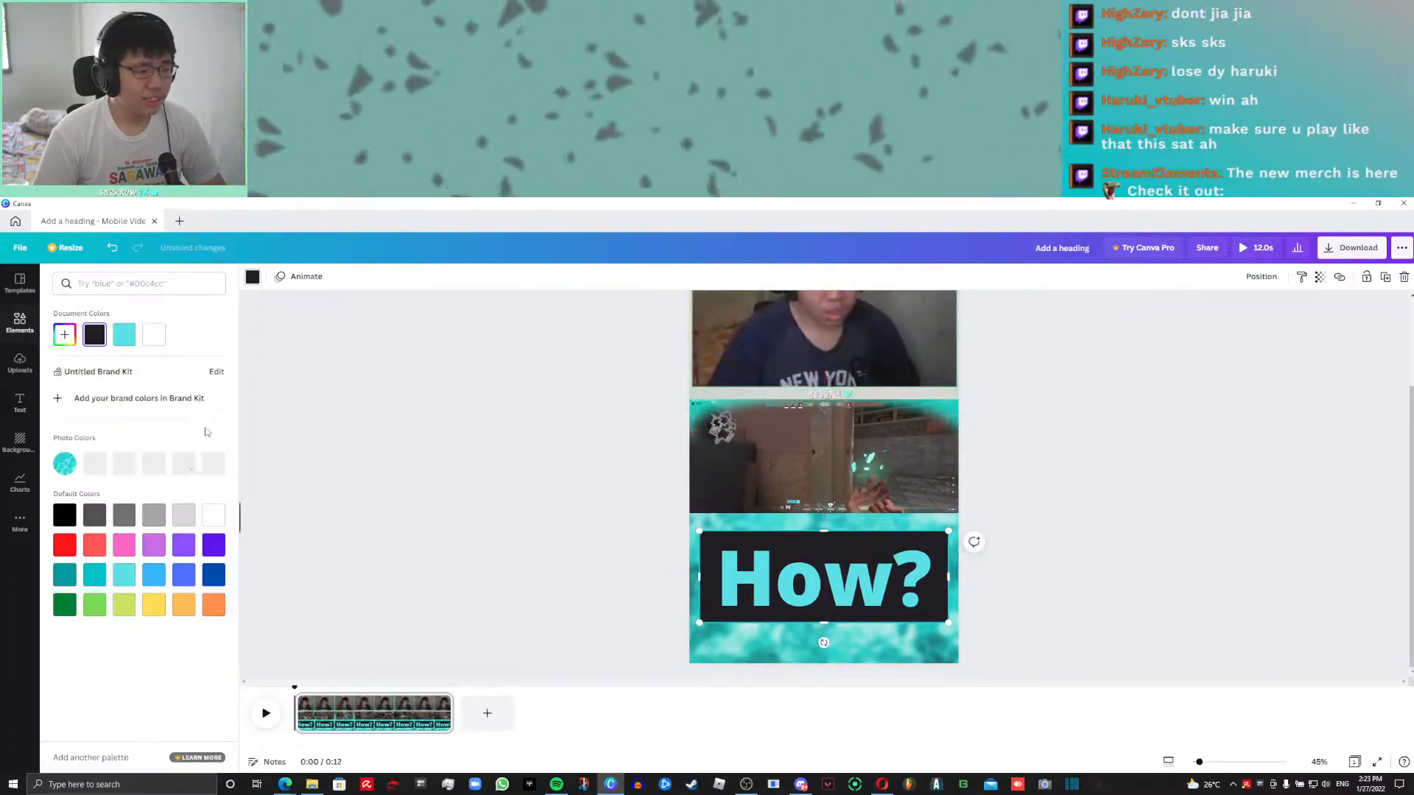
click(180, 512)
click(1117, 524)
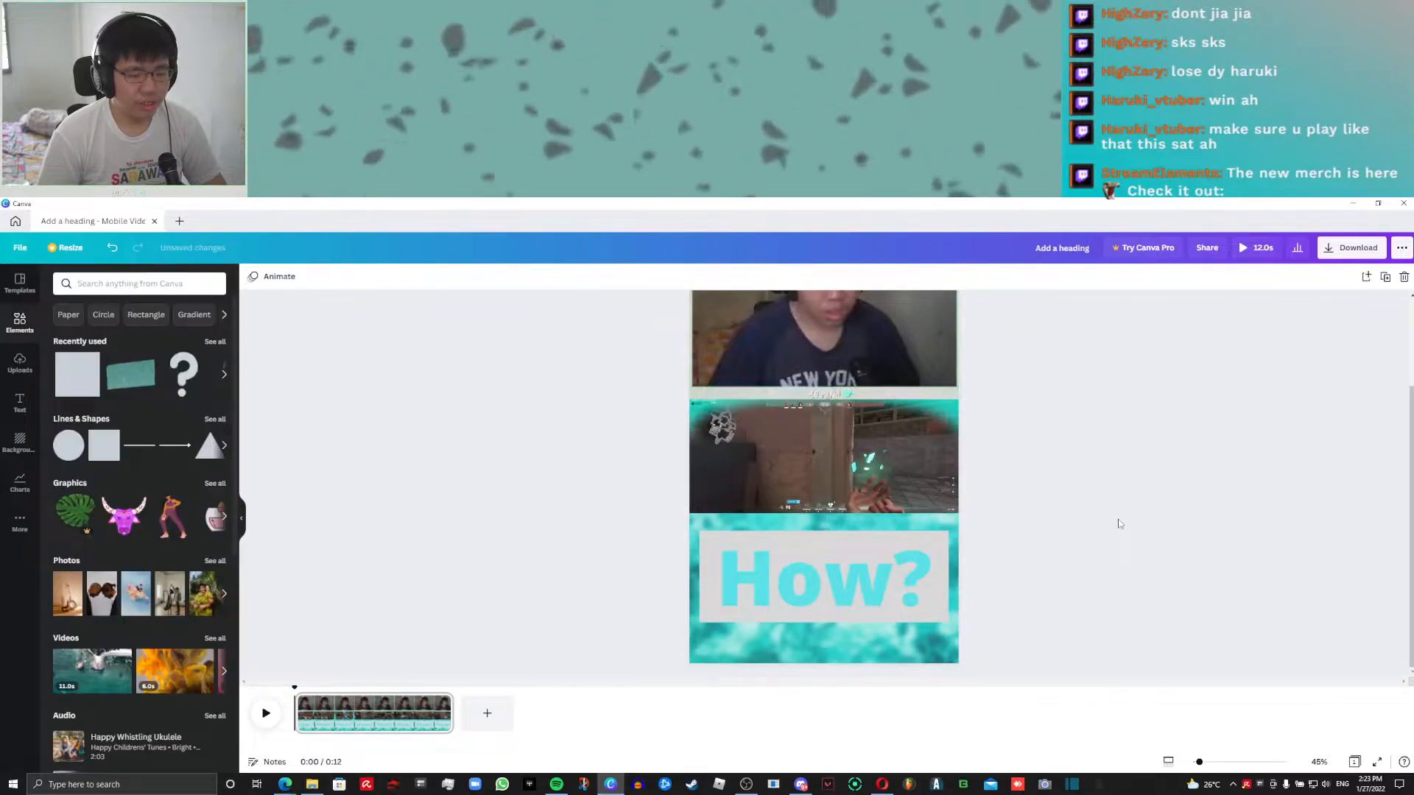
Preview the whole video to check its layout and sound
drag(1199, 764, 1197, 766)
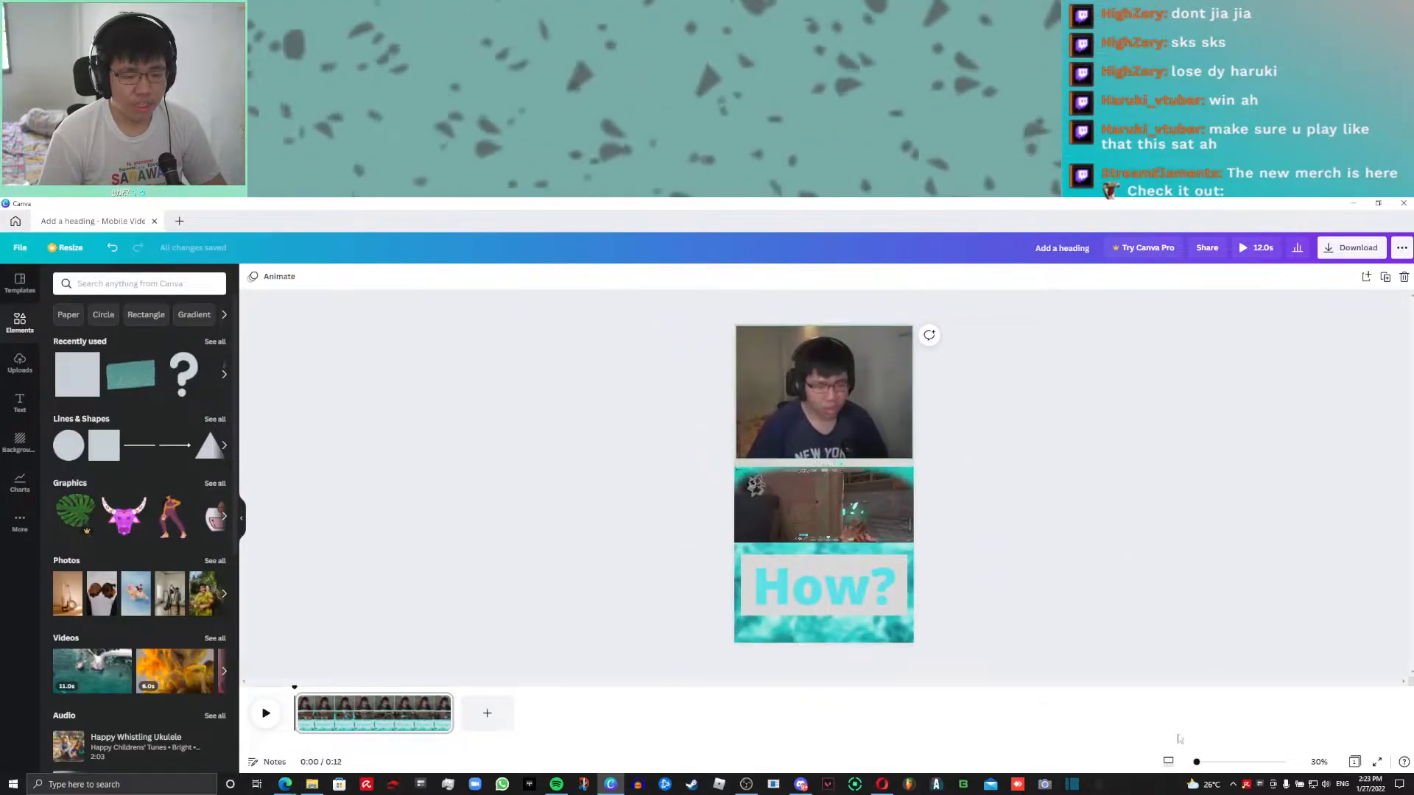
click(1248, 249)
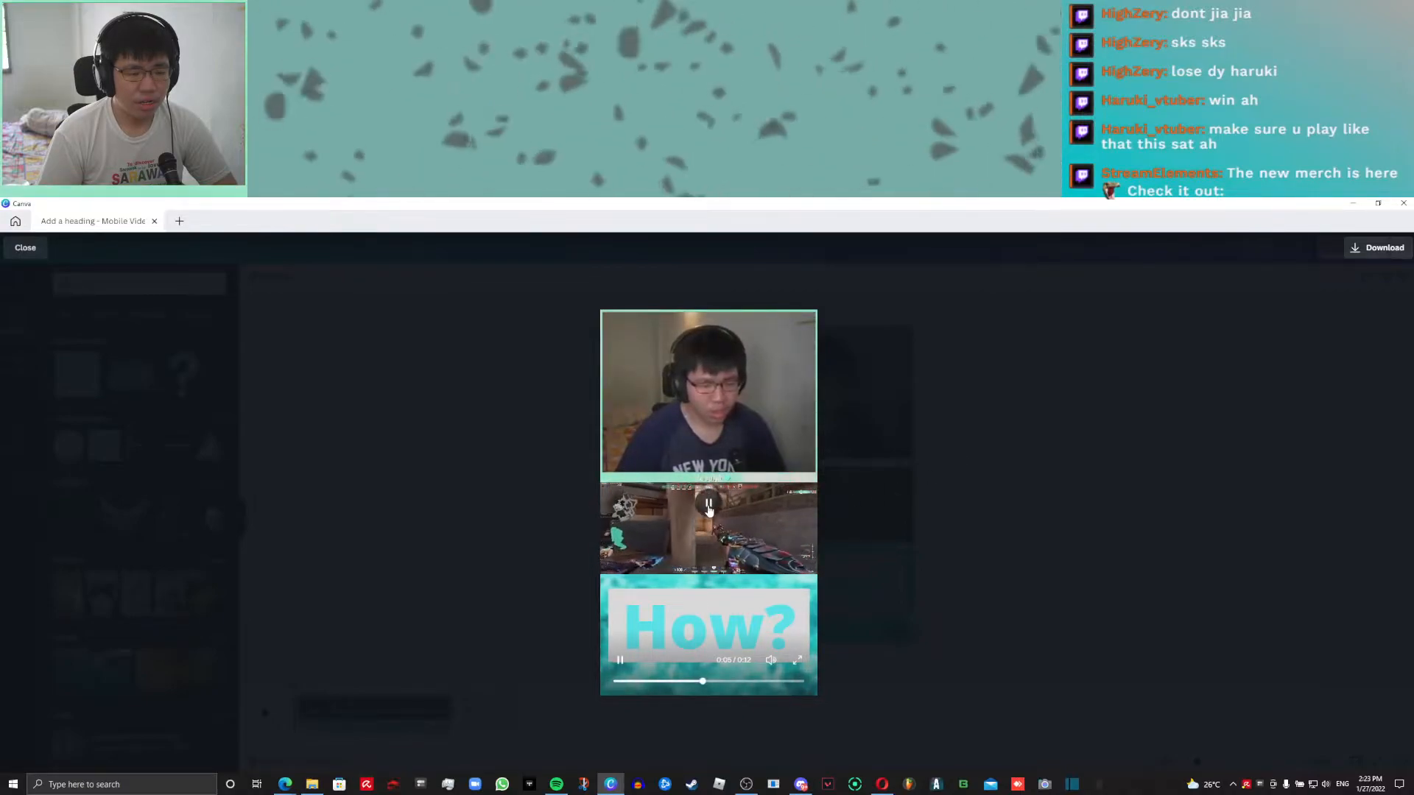
click(708, 508)
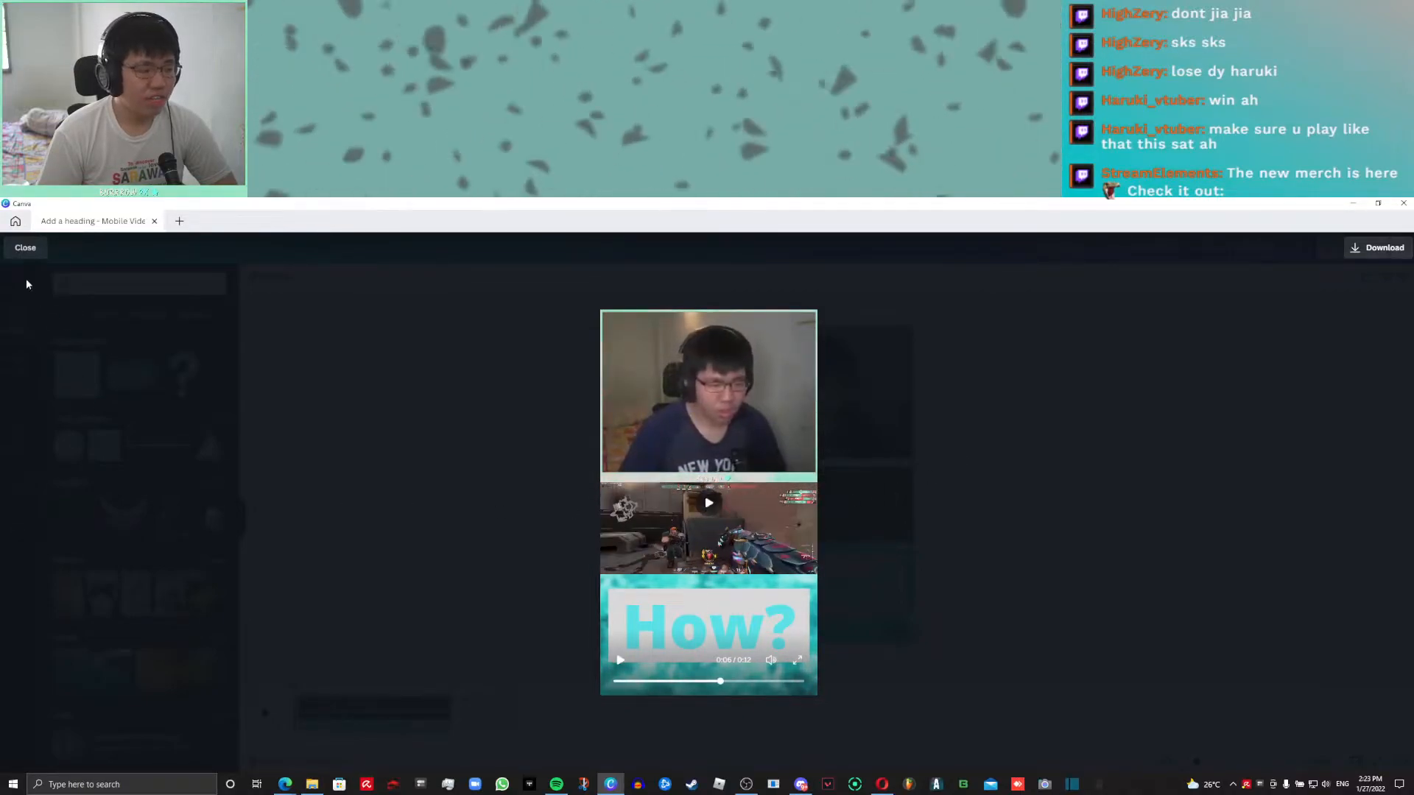
click(25, 249)
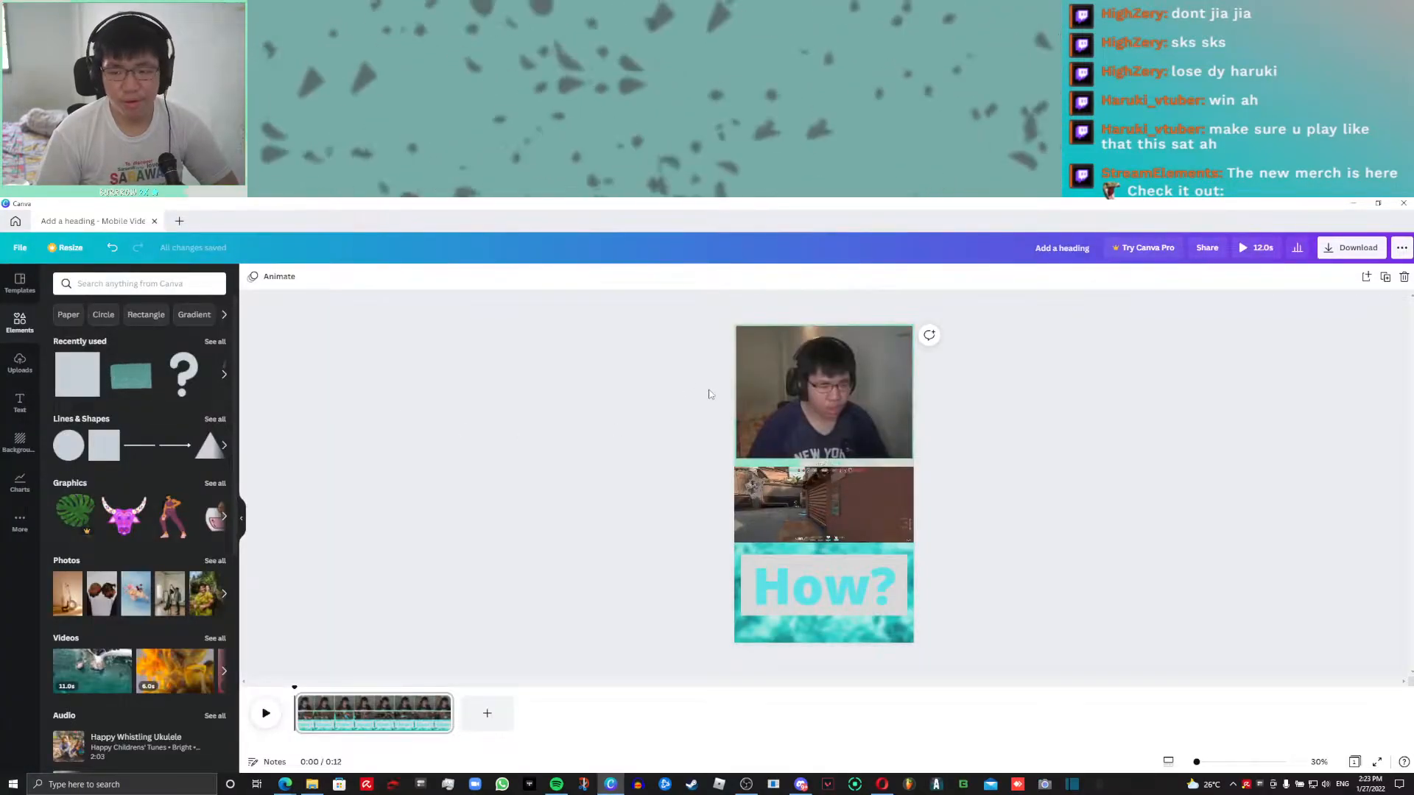
Mute the webcam clip's audio and preview the video to check the sound
click(821, 406)
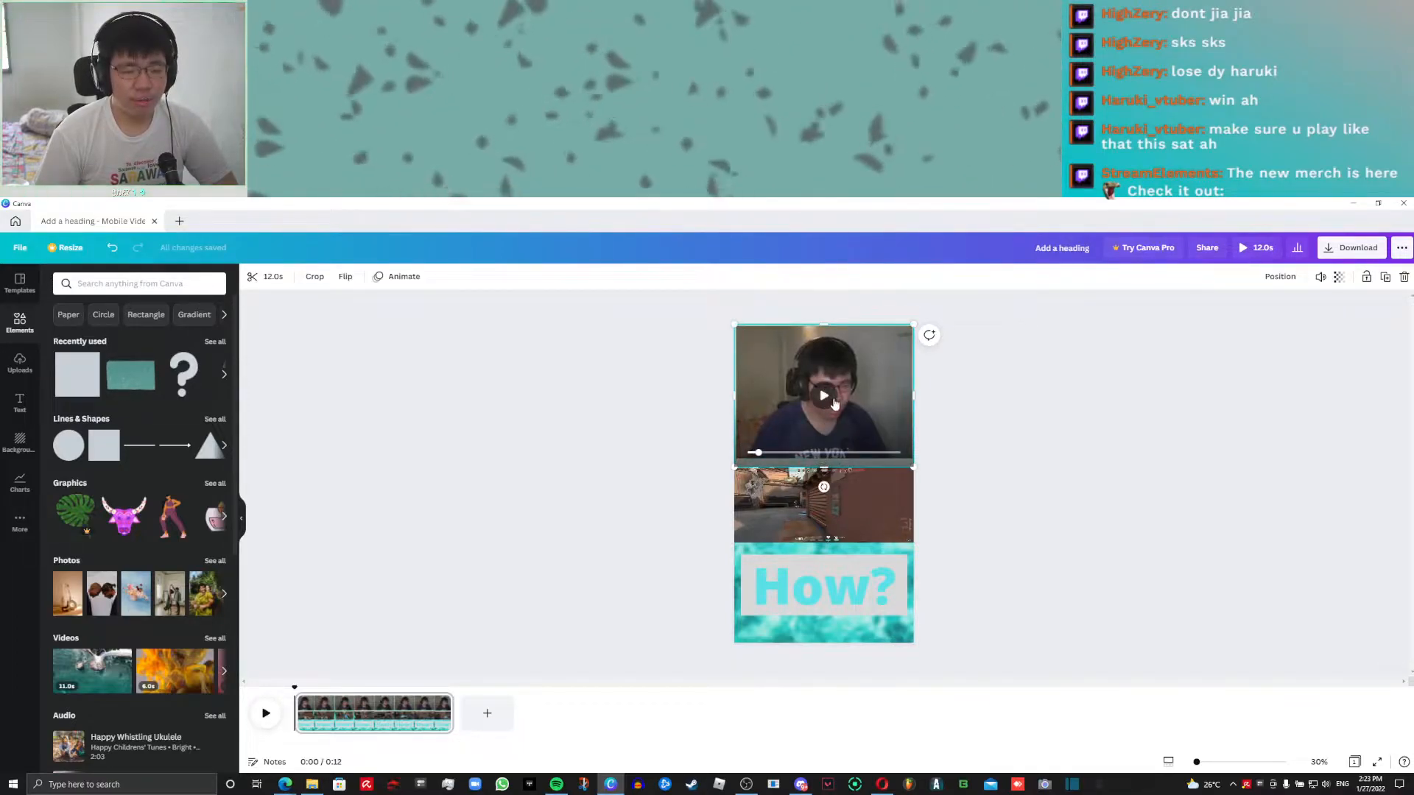
click(1321, 279)
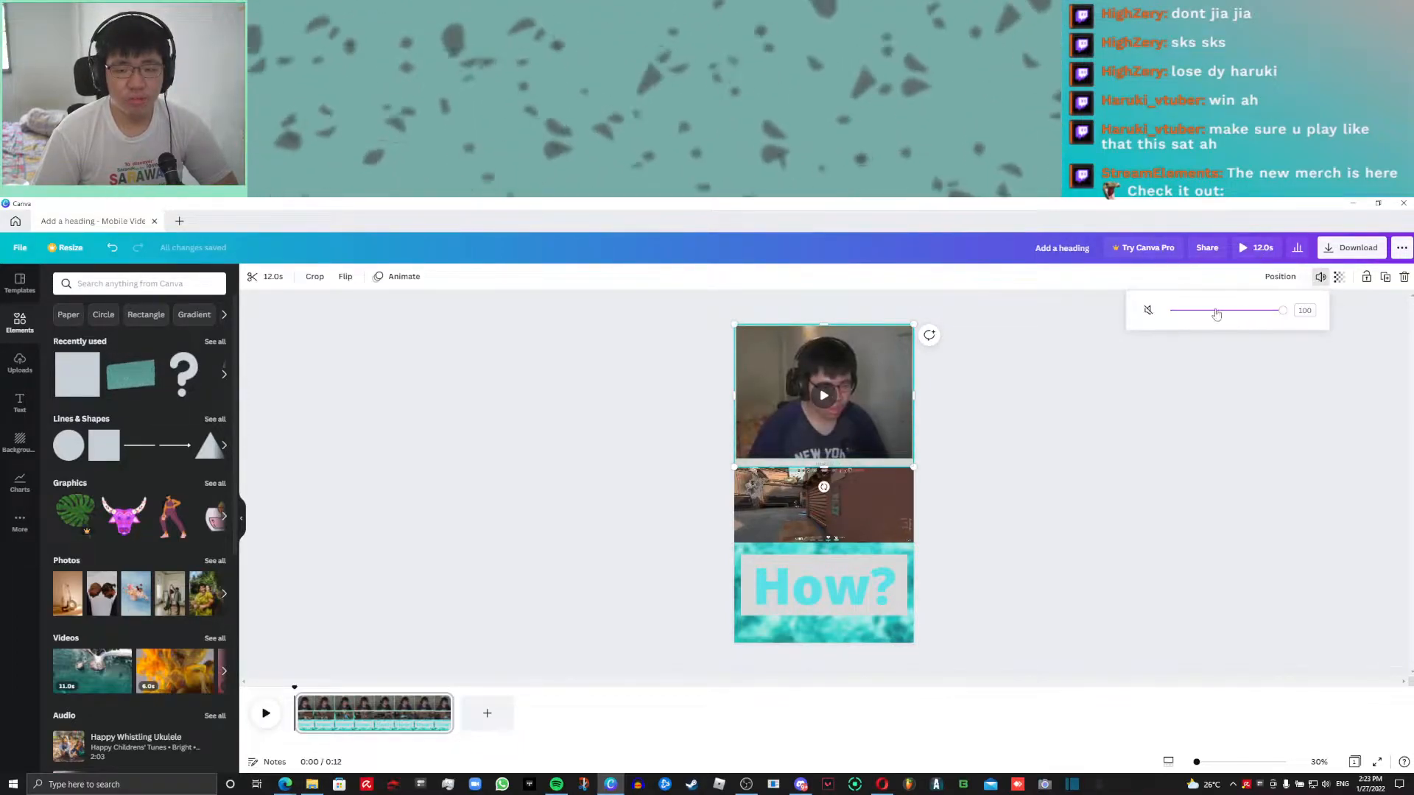
click(1148, 311)
click(1244, 250)
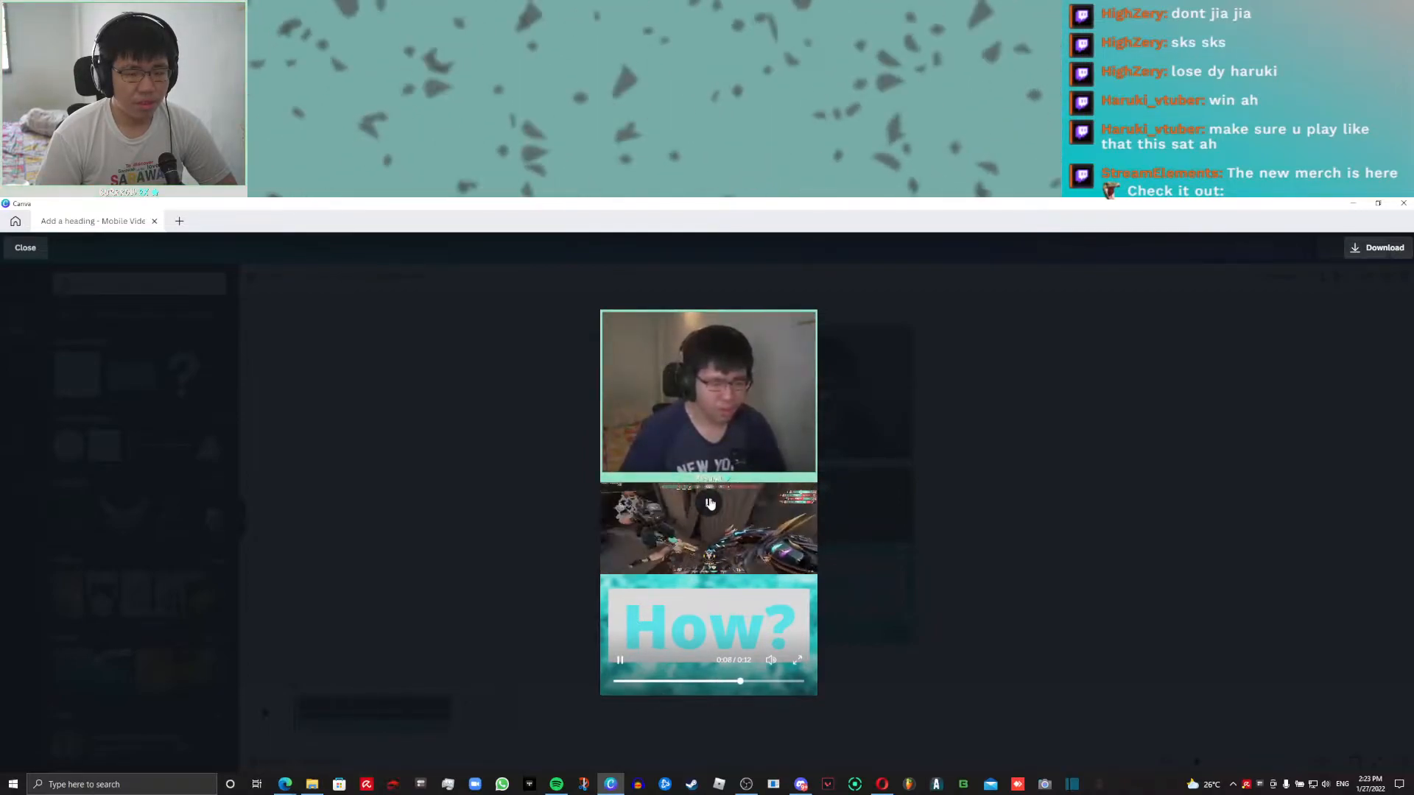
click(341, 522)
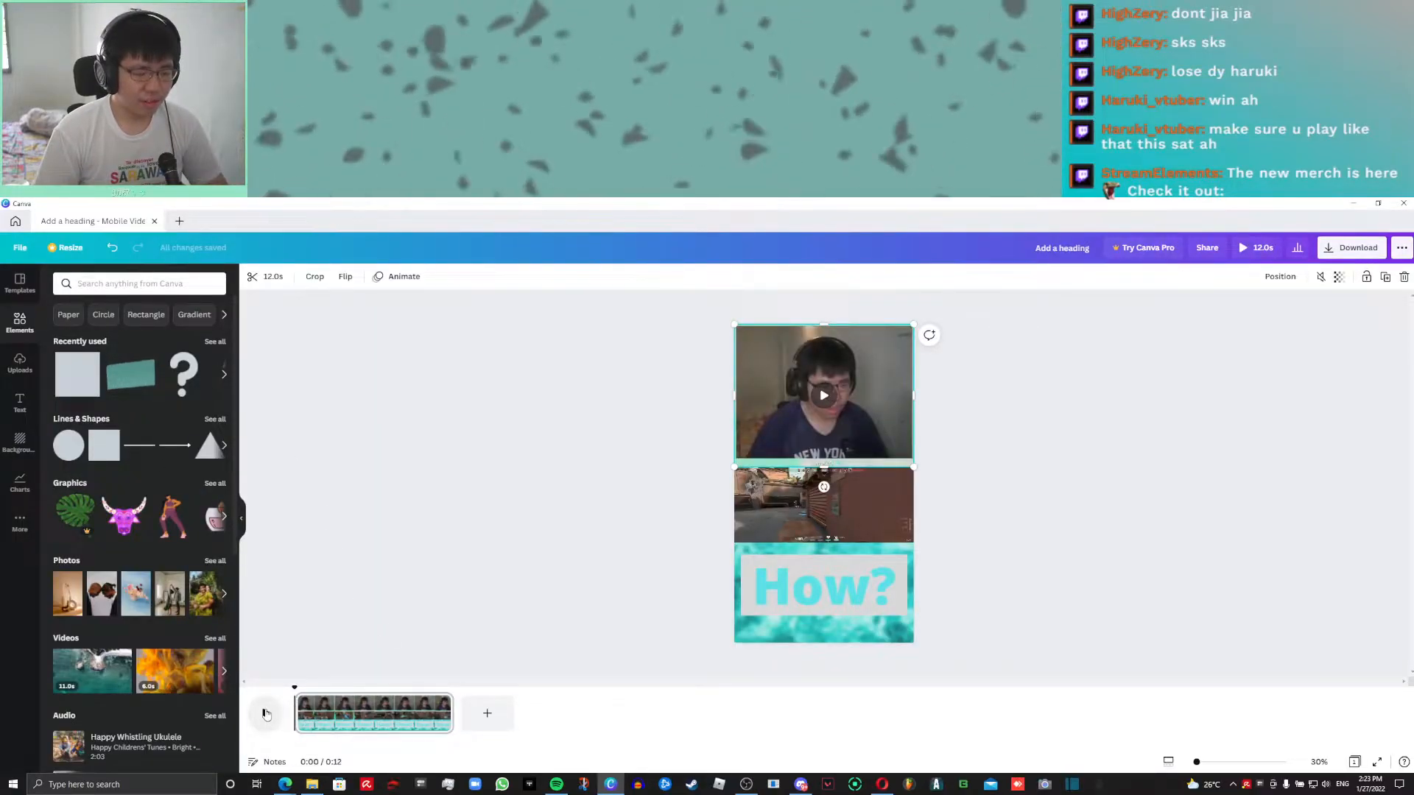
Play the page in the timeline and trim its start so the page lasts 9.0 seconds
click(266, 713)
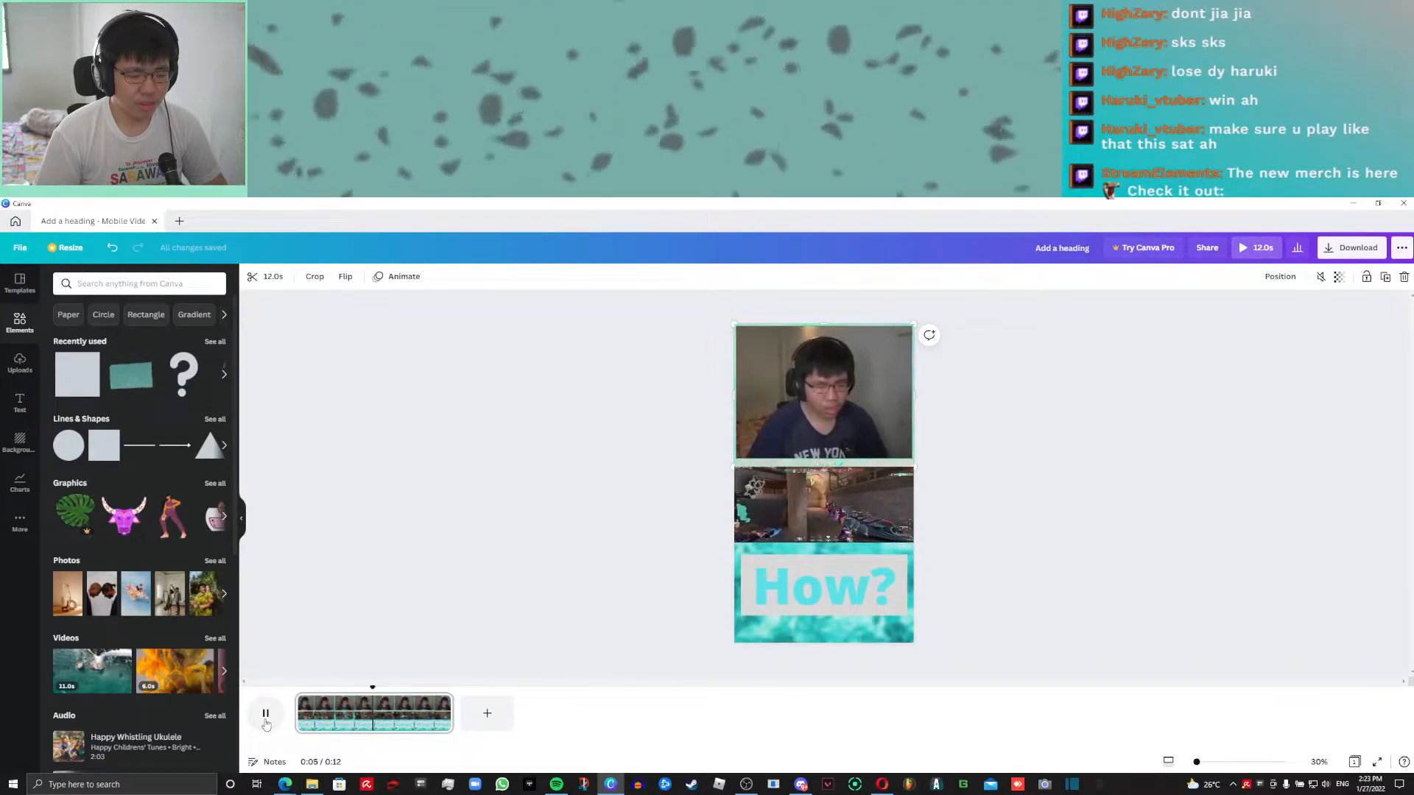
click(266, 718)
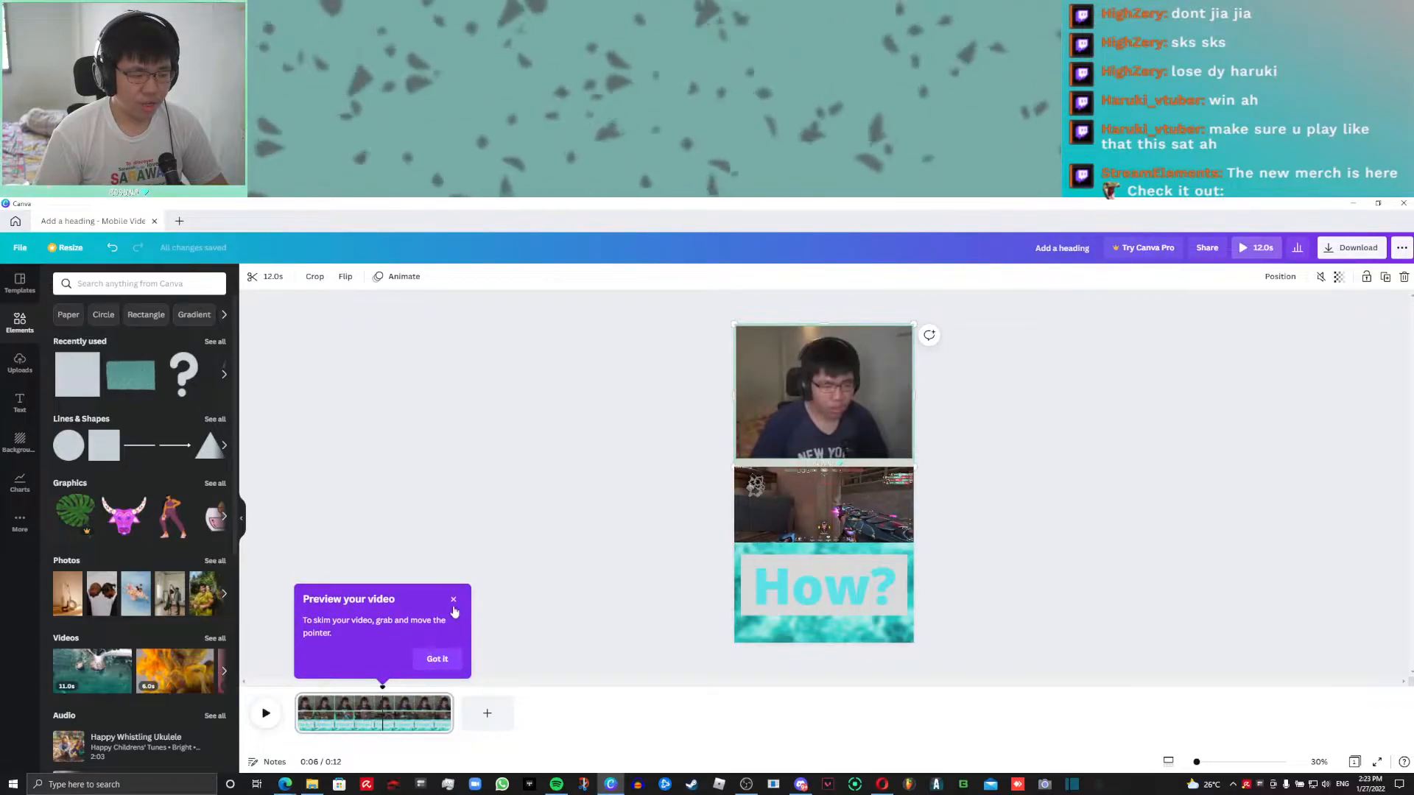
click(303, 727)
drag(295, 715, 337, 713)
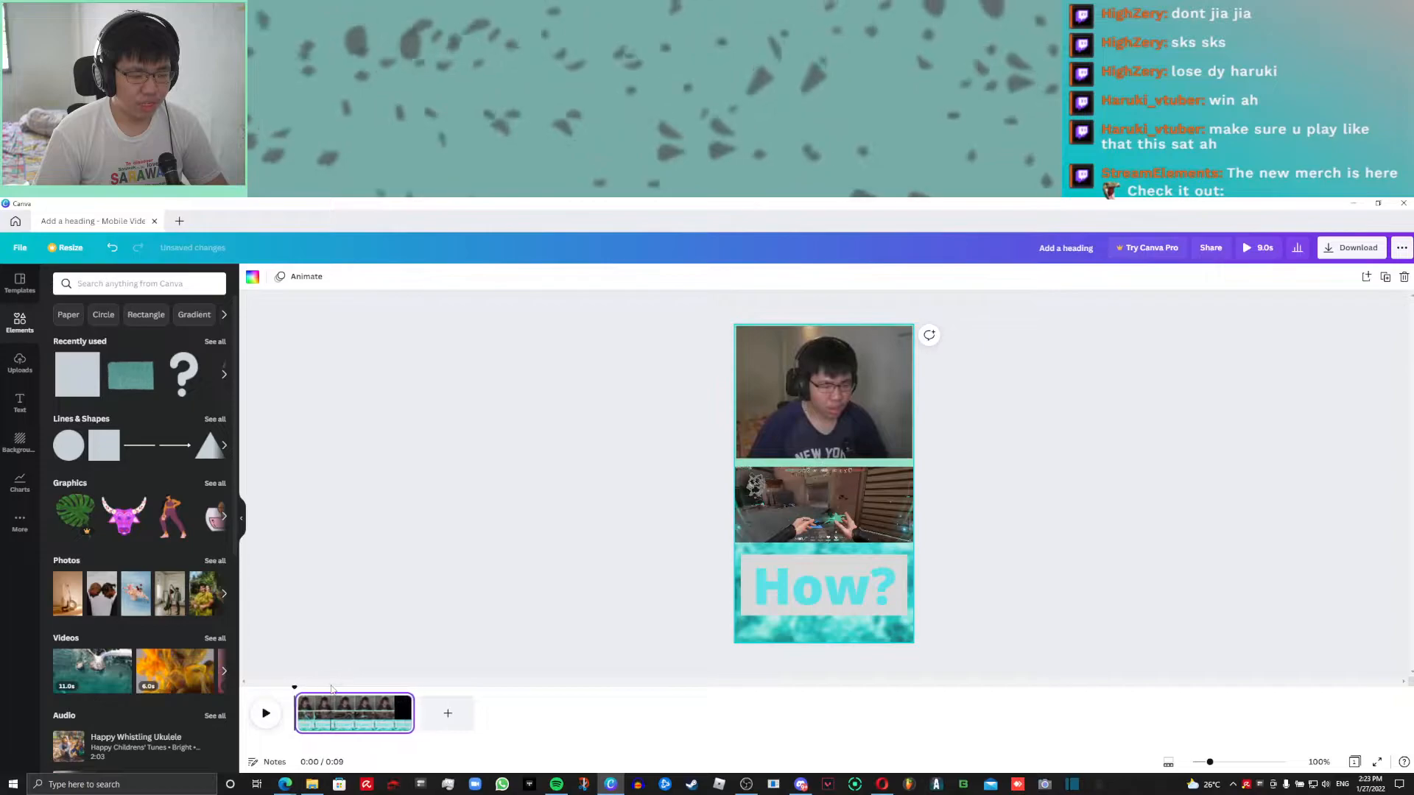
Play the trimmed page and readjust its start so the page lasts 9.5 seconds
click(265, 714)
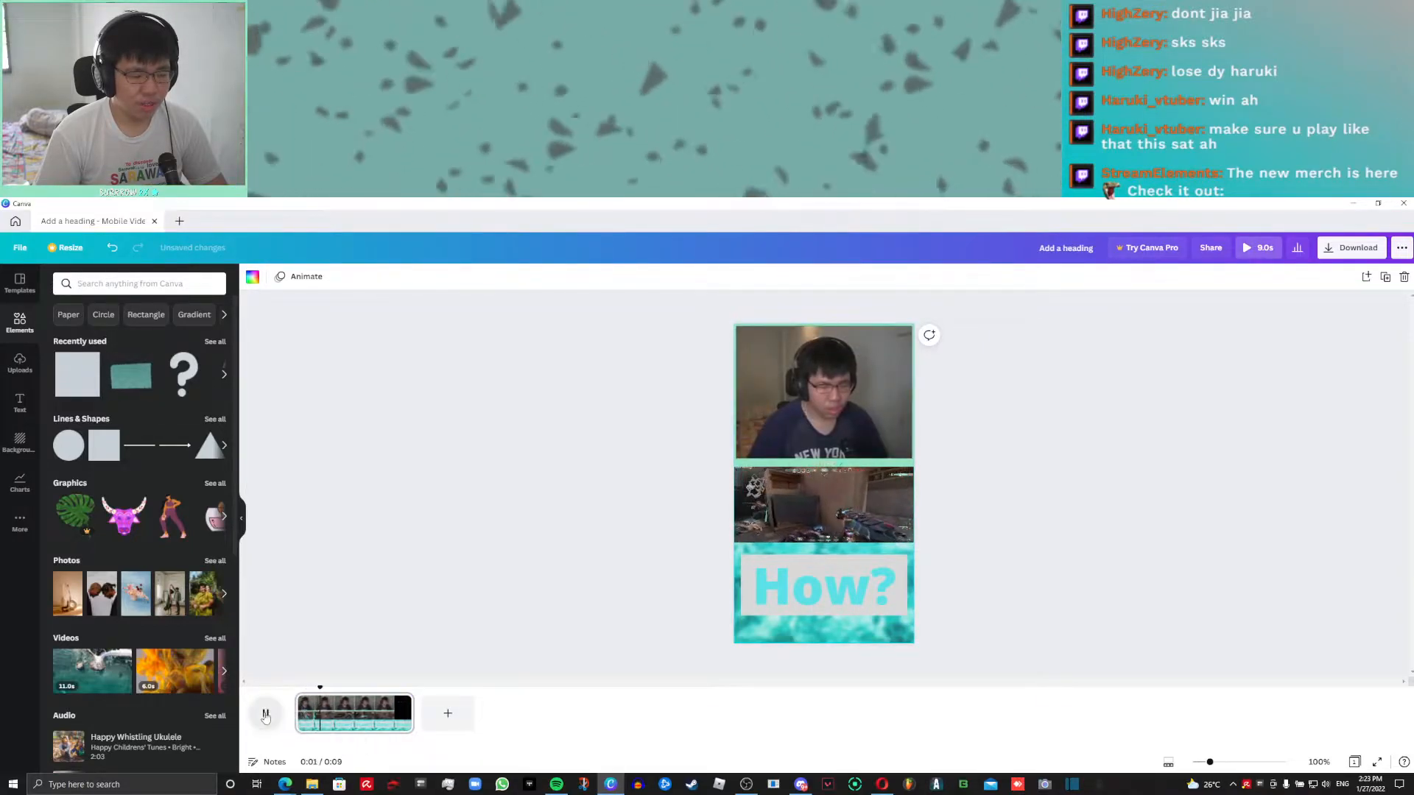
click(354, 715)
drag(302, 713, 305, 713)
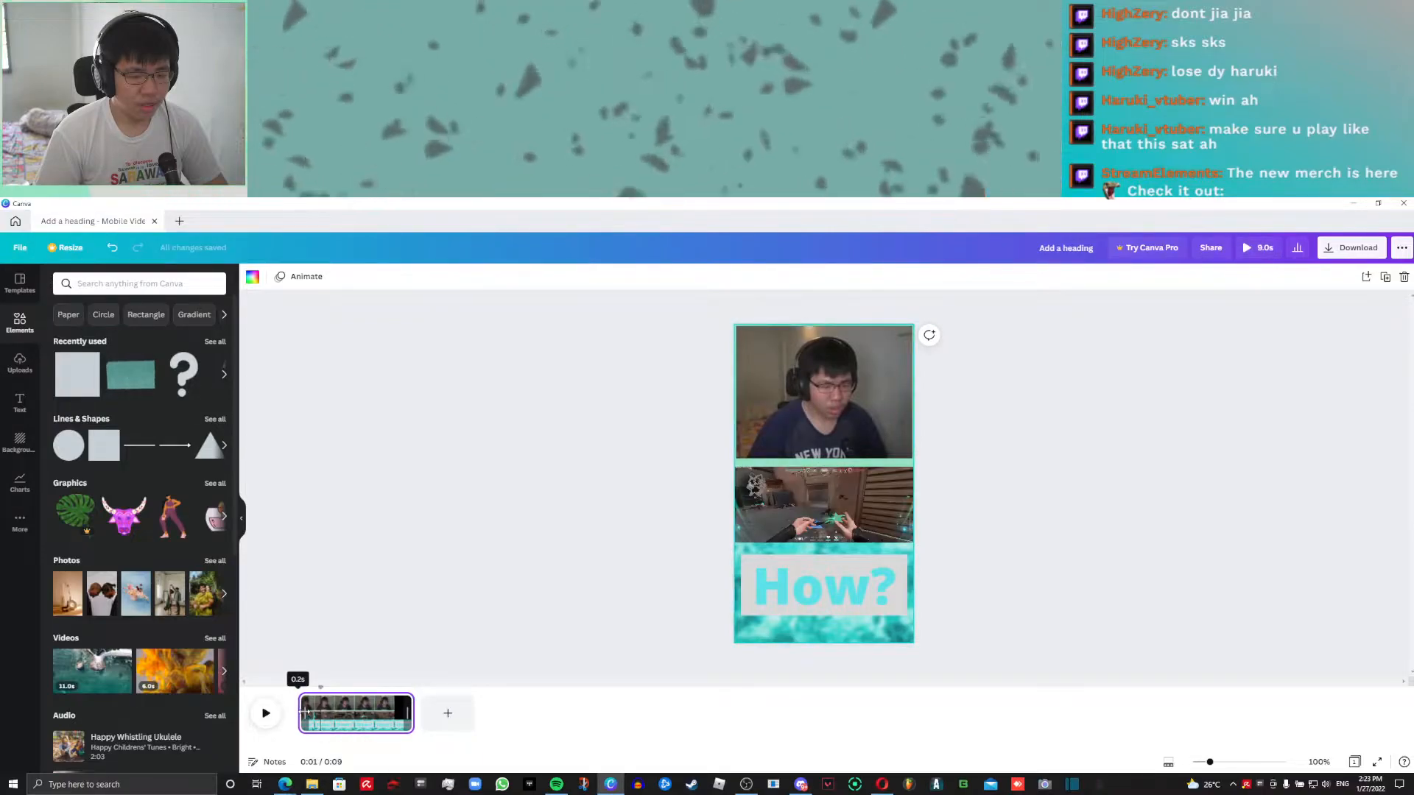
click(266, 714)
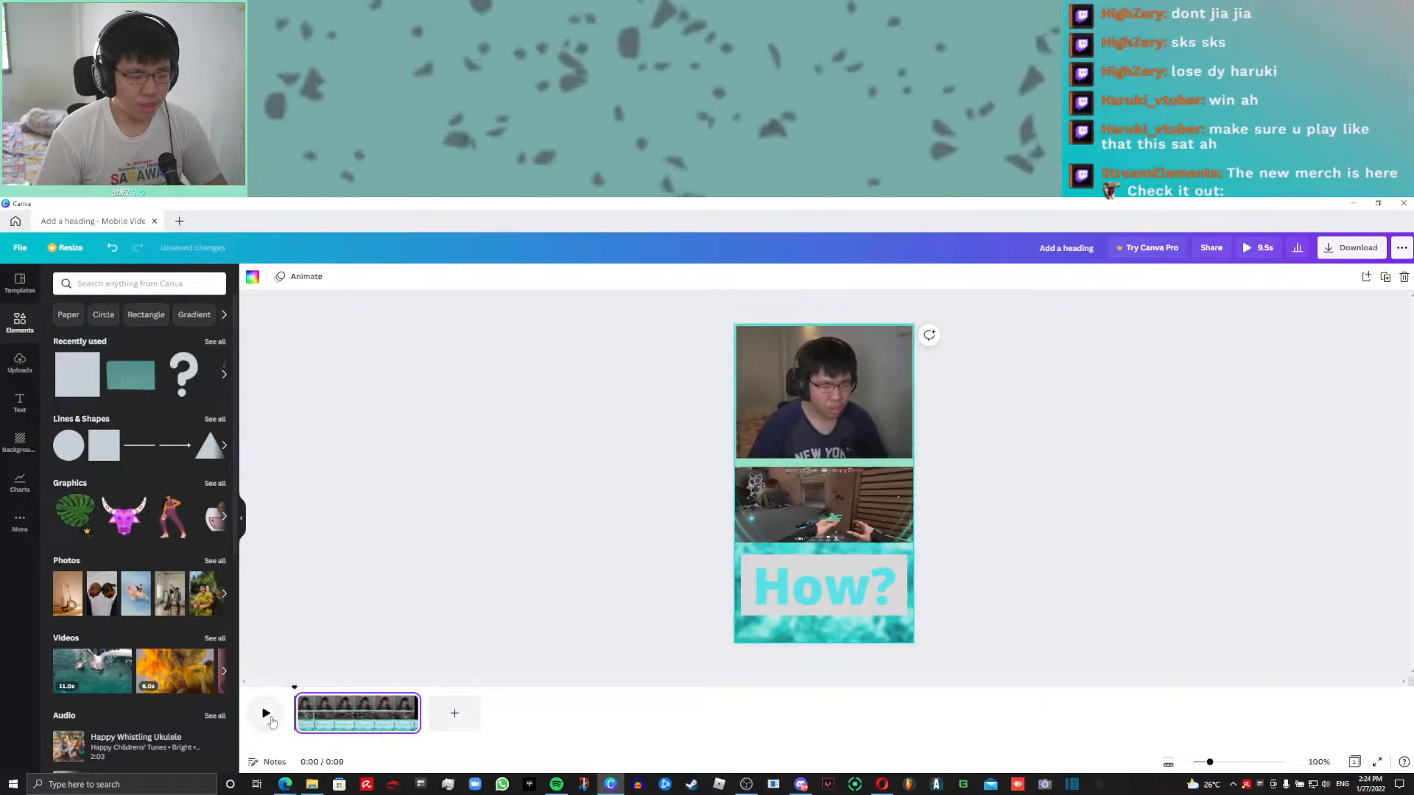
Trim the end of the page to shorten it to 6.3 seconds, playing it to find and check the cut
click(267, 713)
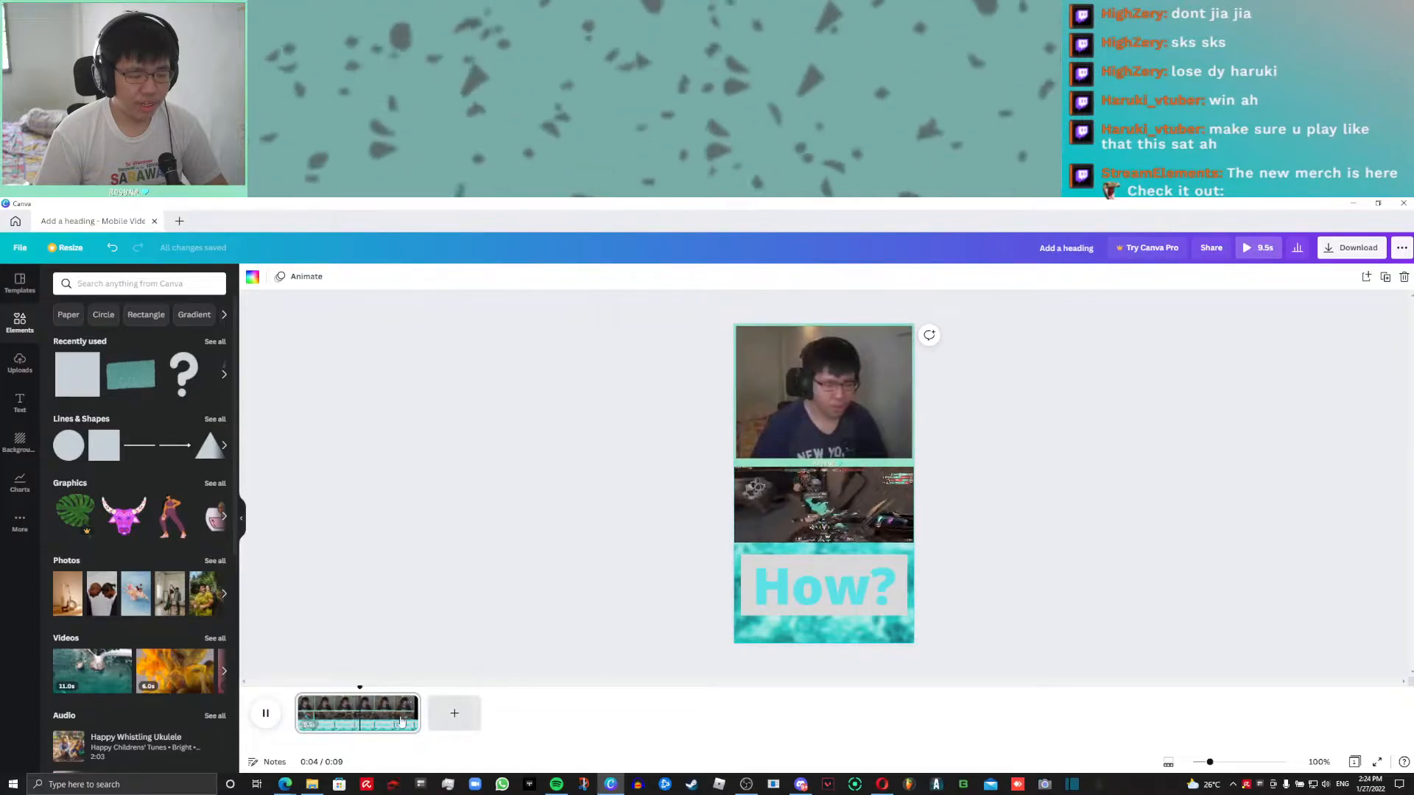
drag(413, 709, 372, 718)
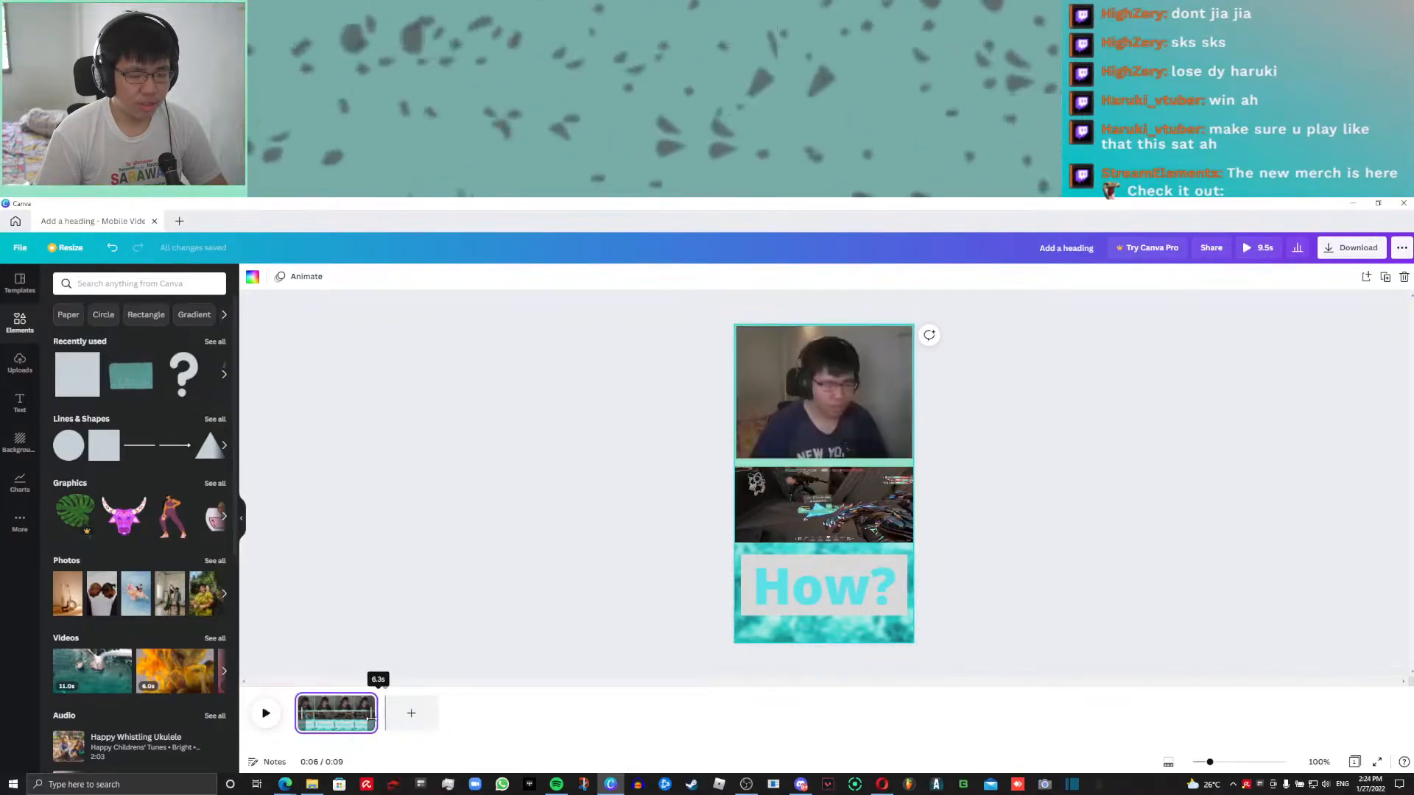
click(266, 725)
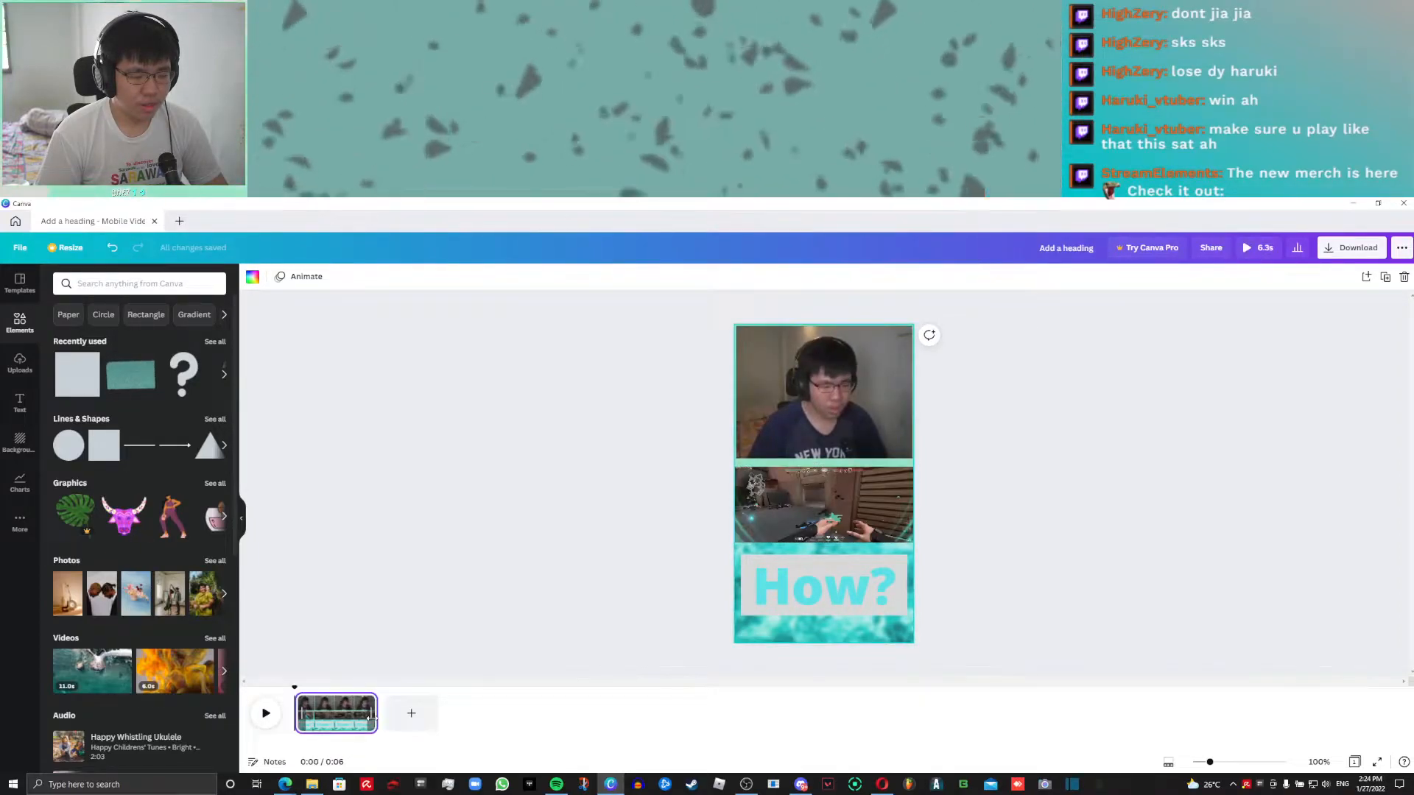
Download the design with MP4 Video as the file type
click(850, 496)
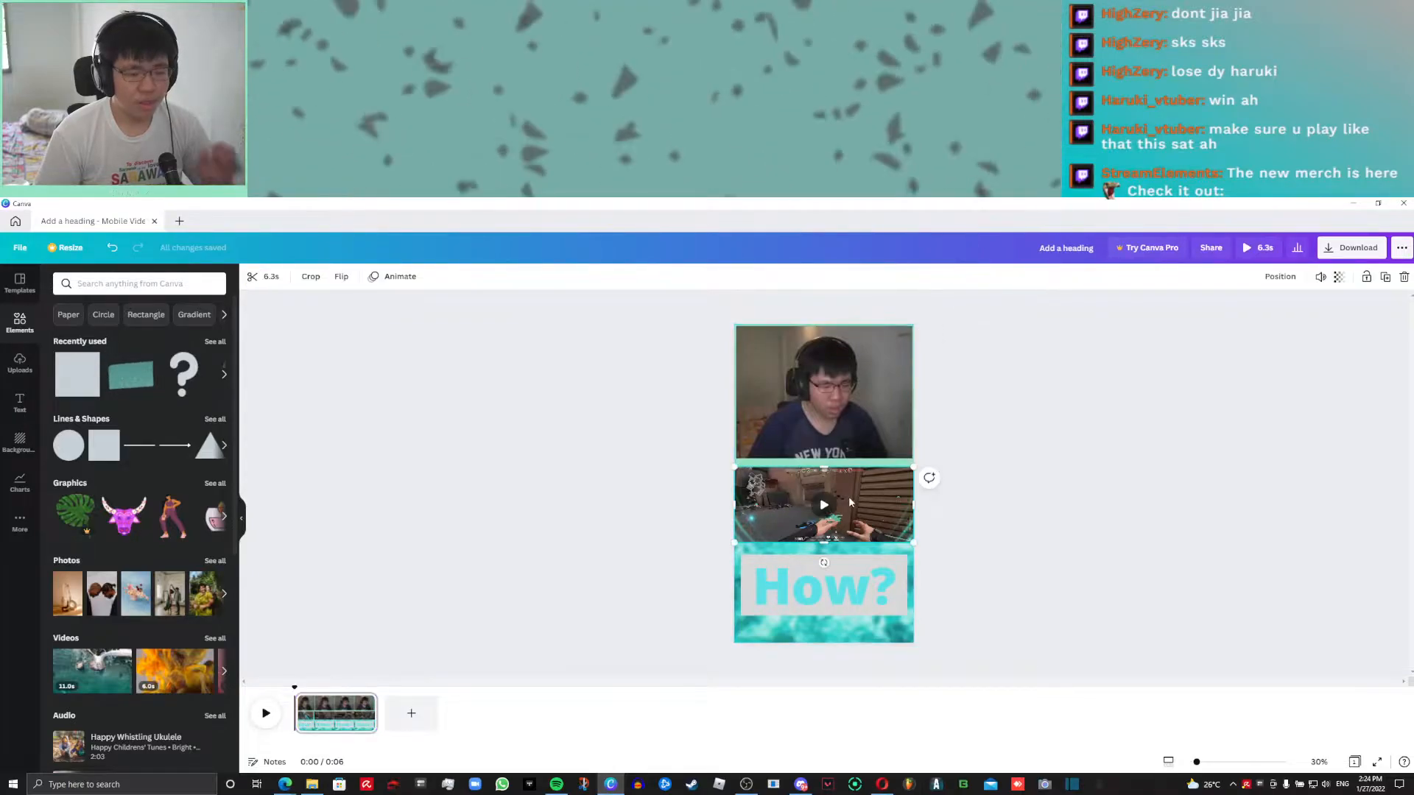
click(1332, 251)
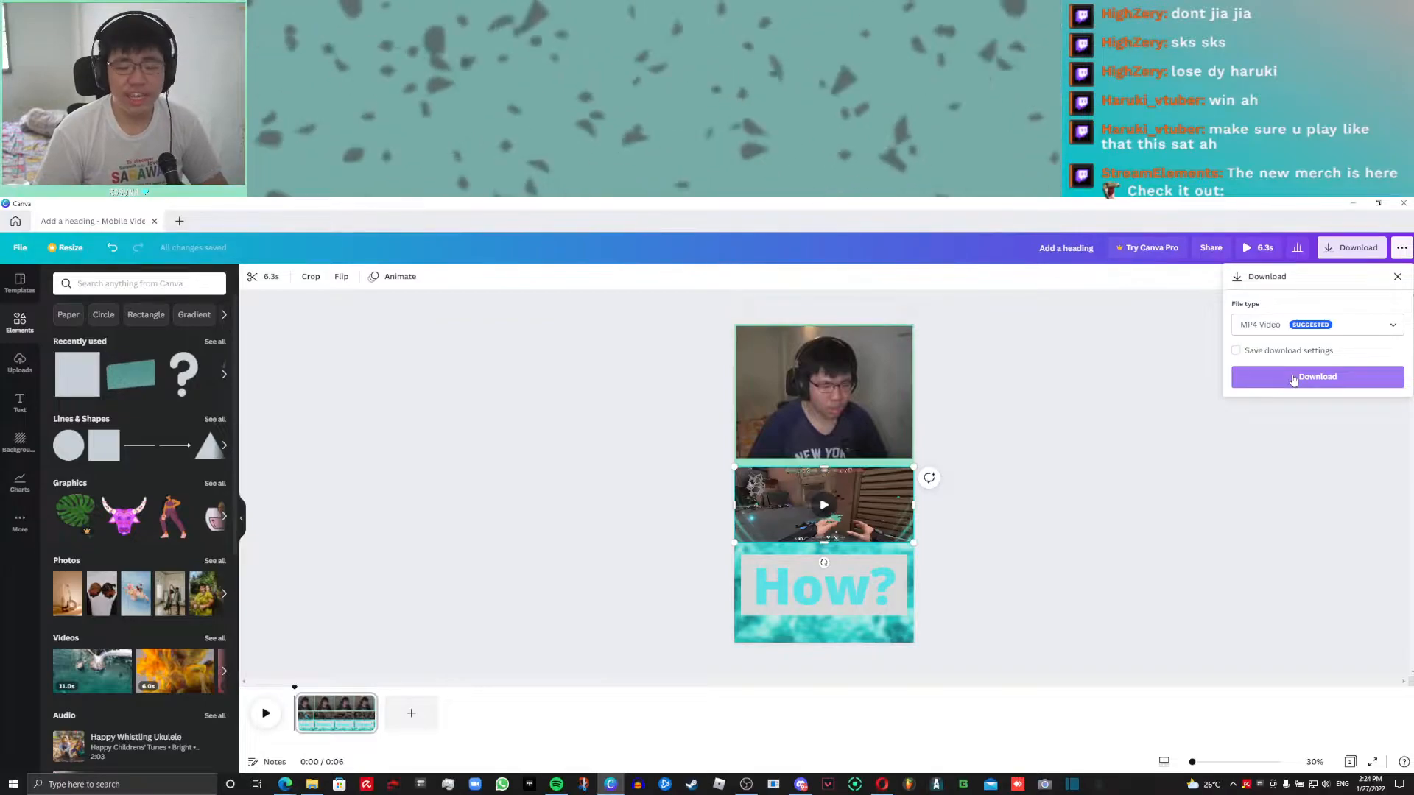
click(1294, 328)
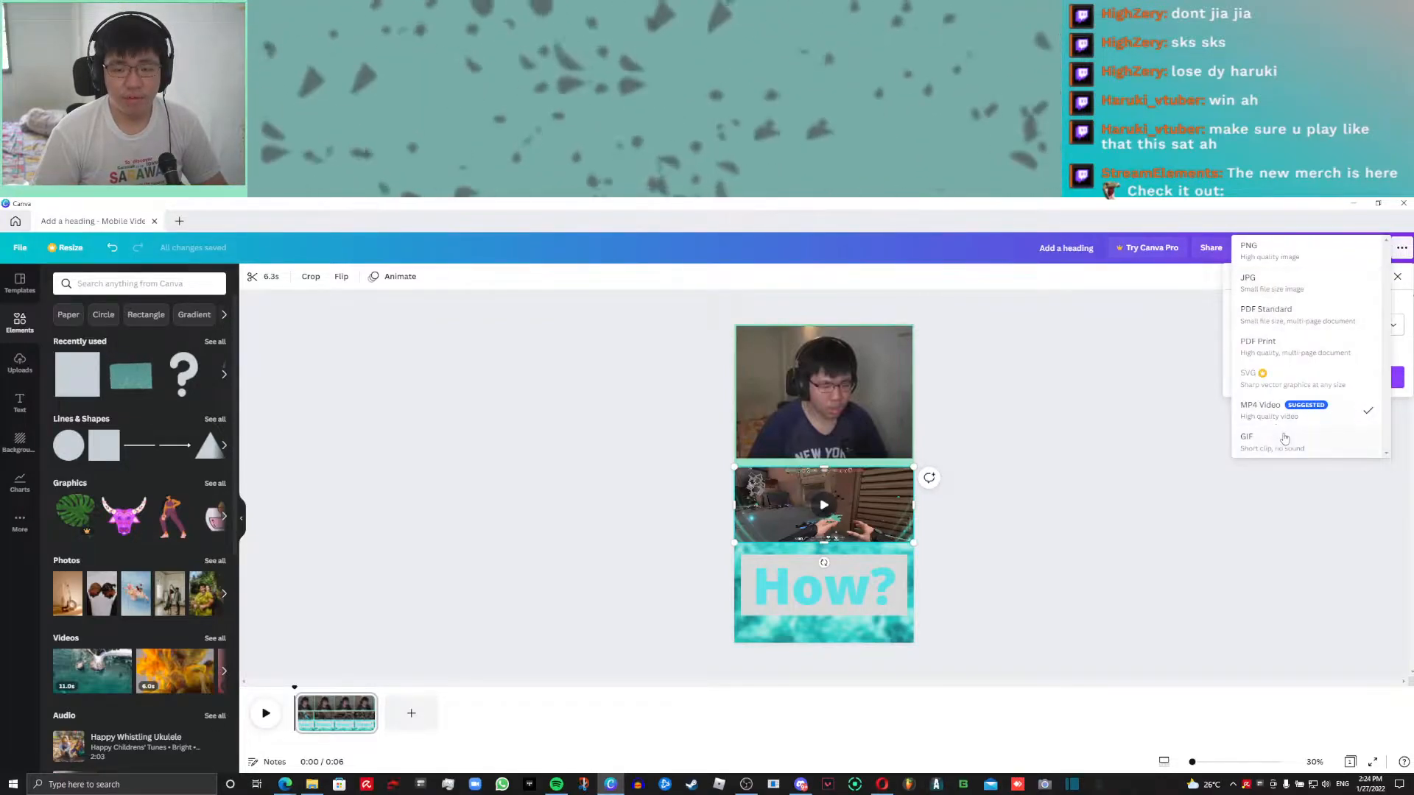
click(1287, 407)
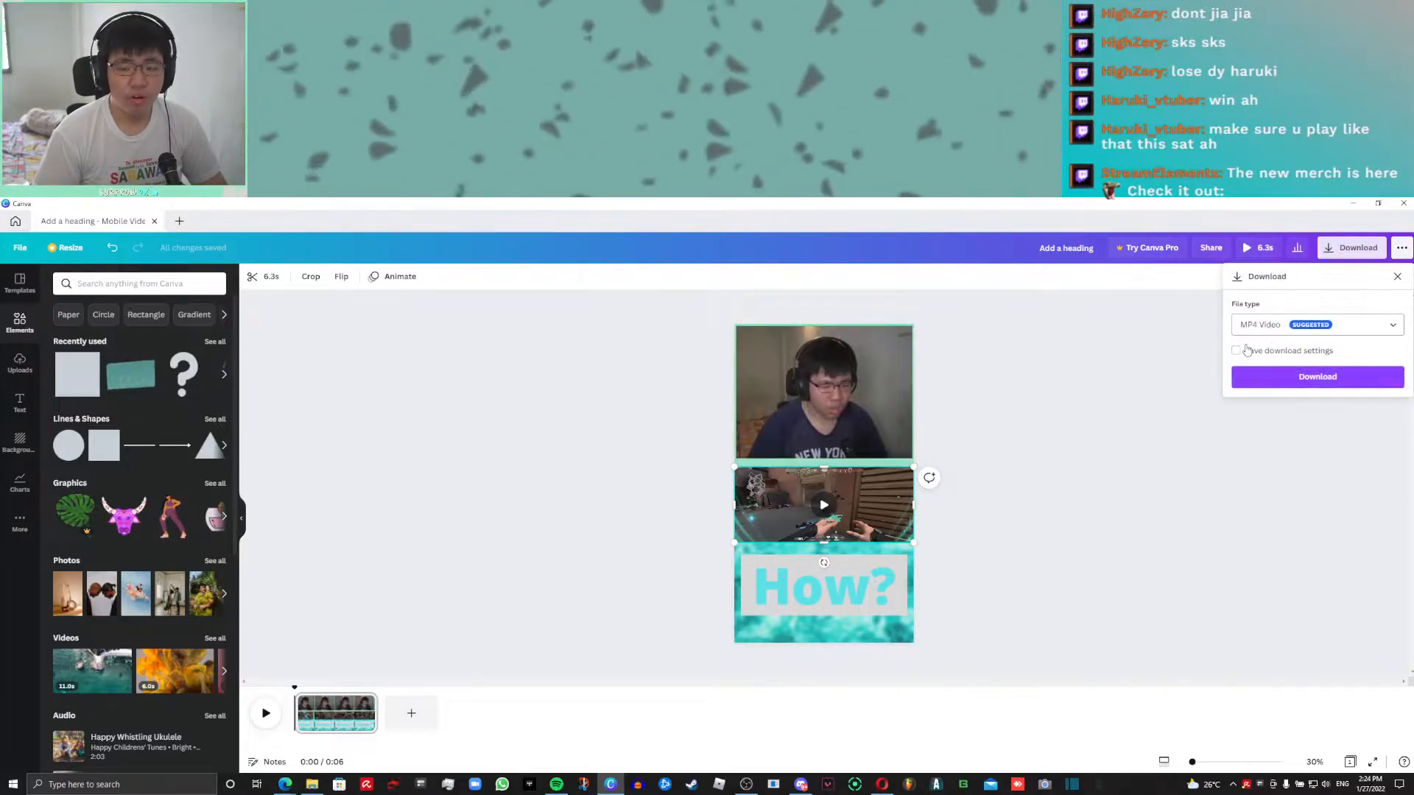
click(1271, 379)
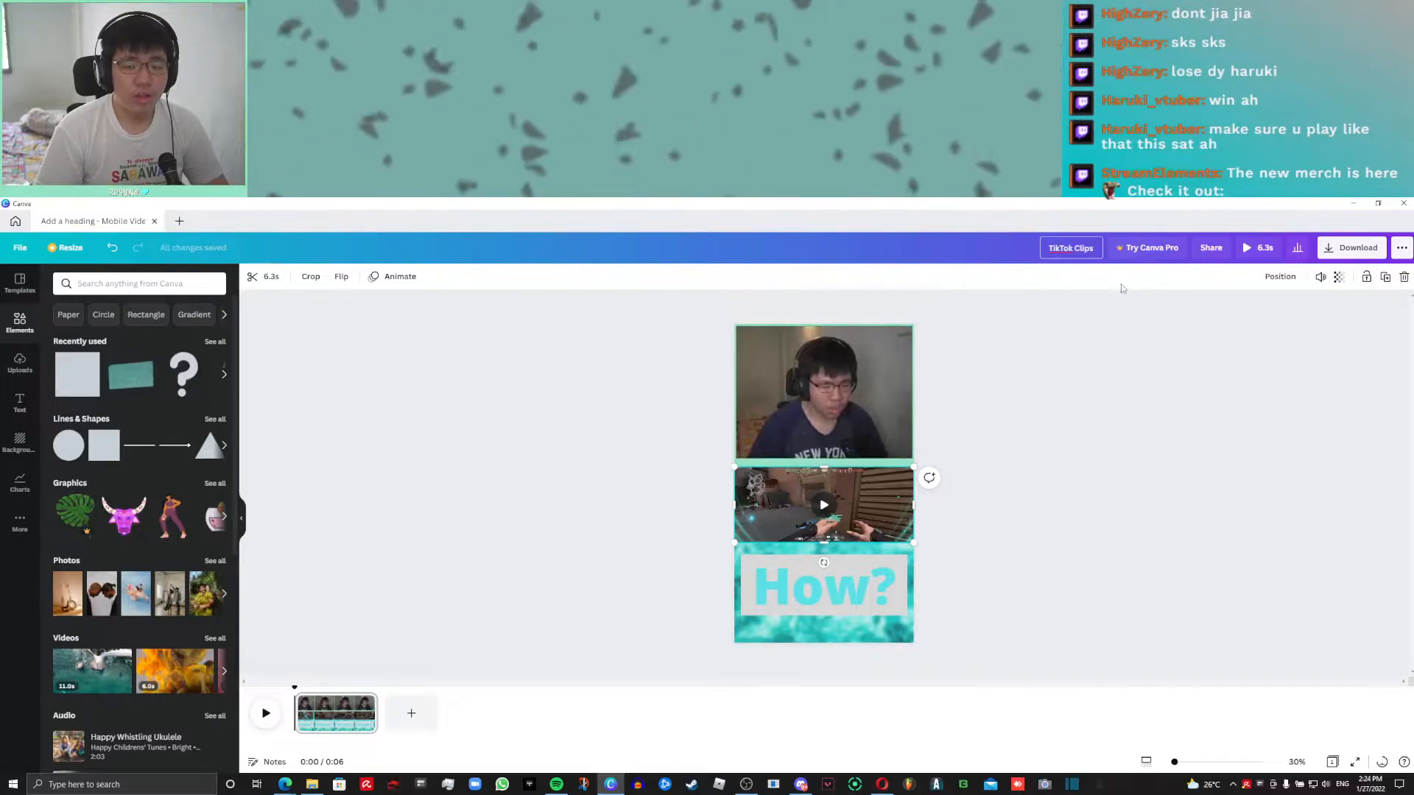
Name the design "TikTok Clips" and download it again as an MP4 video
click(1093, 281)
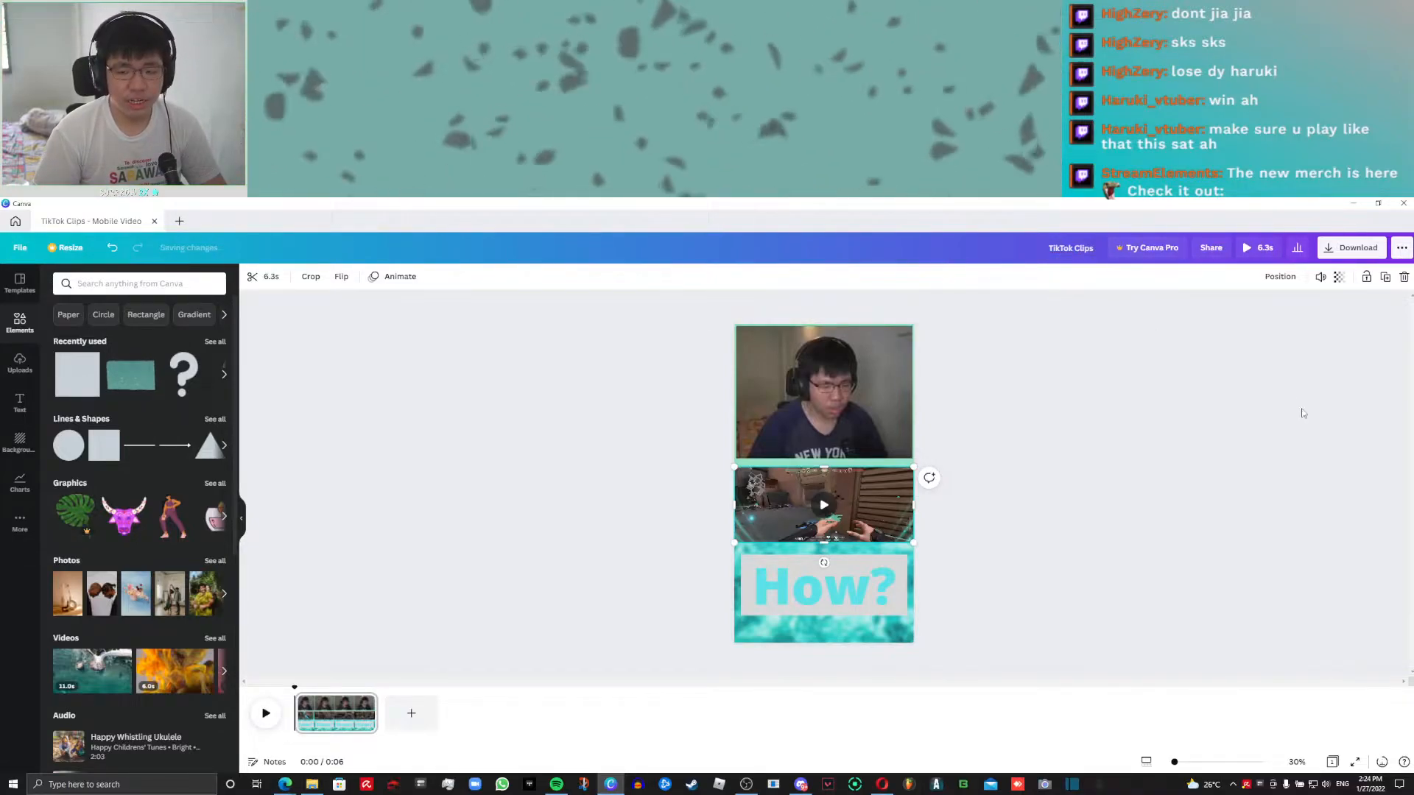
click(1383, 763)
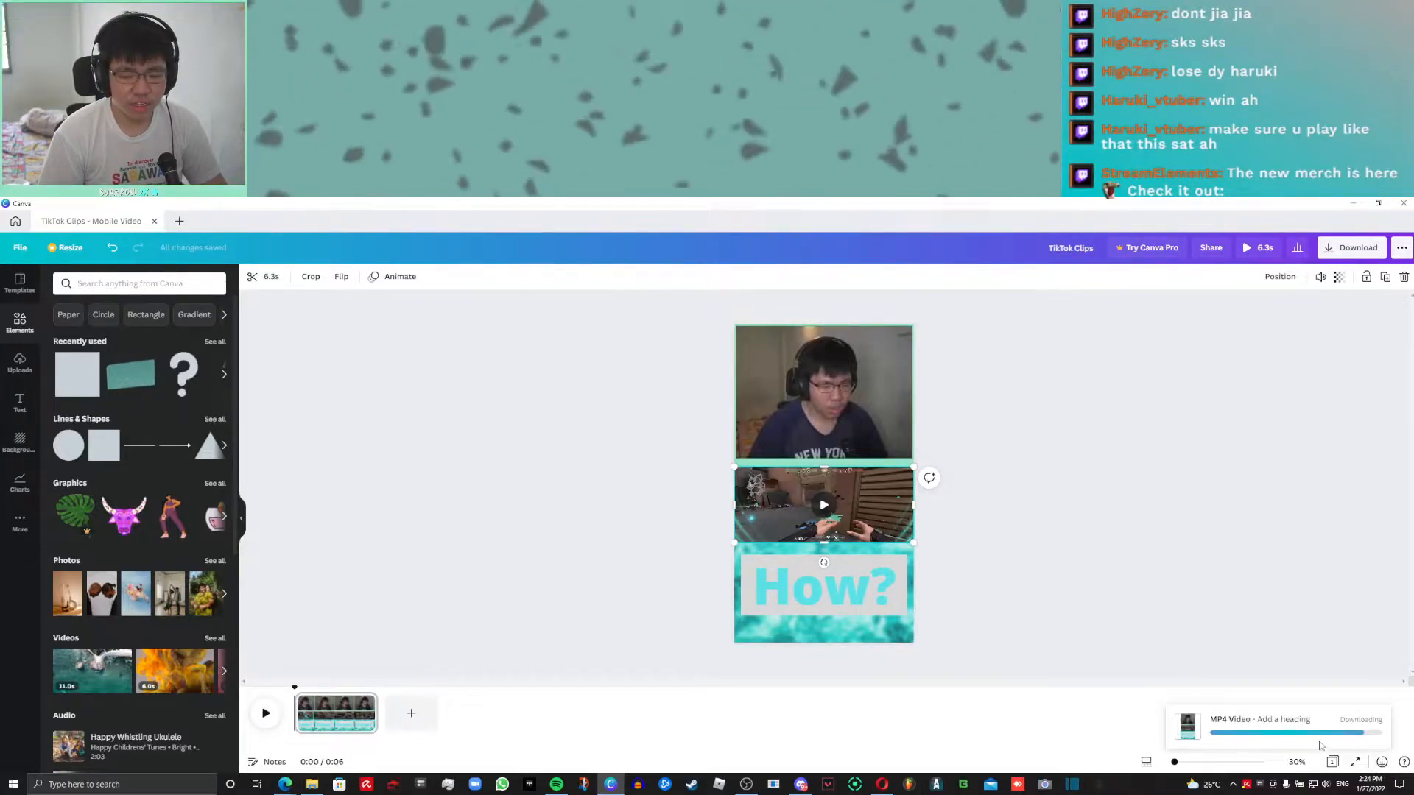
click(1188, 729)
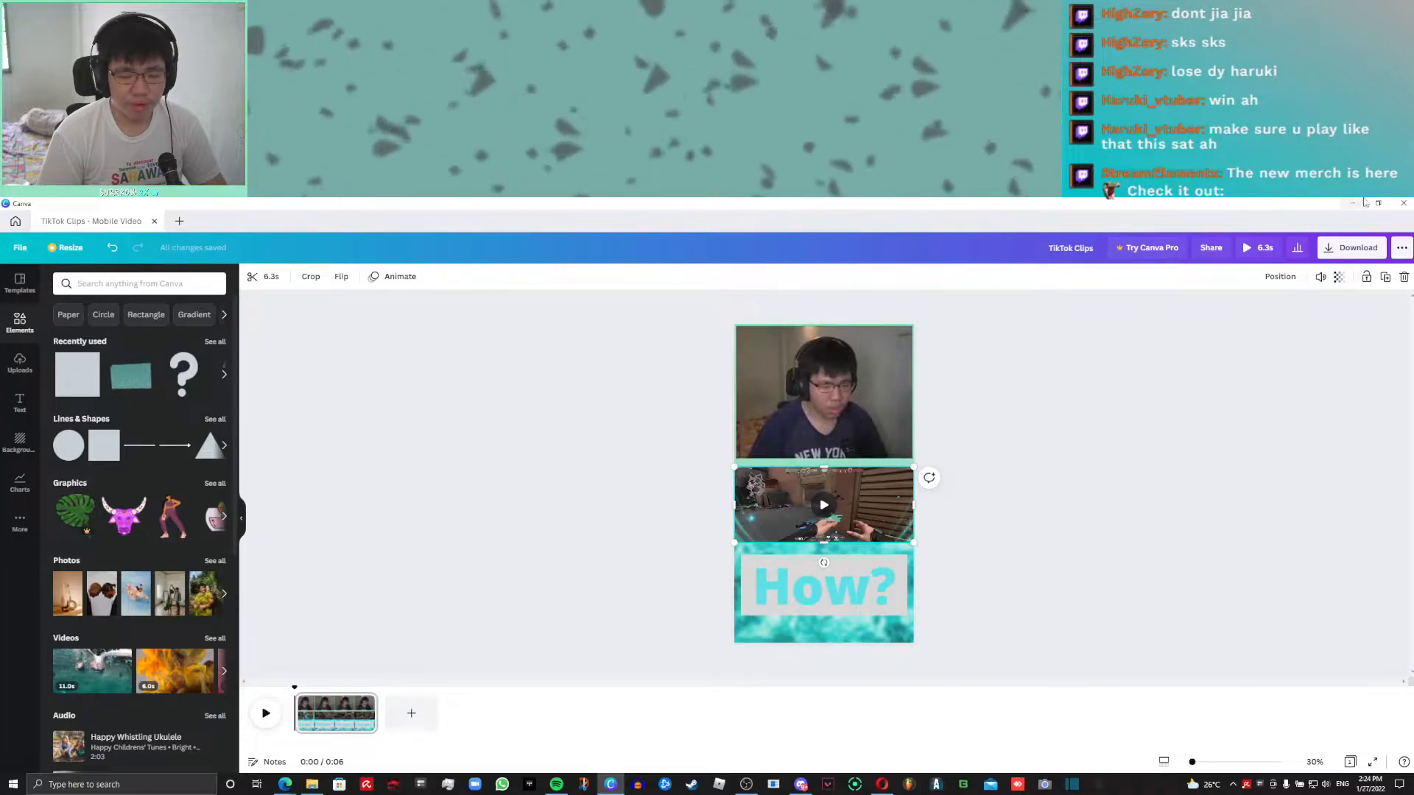
click(1340, 255)
click(1319, 376)
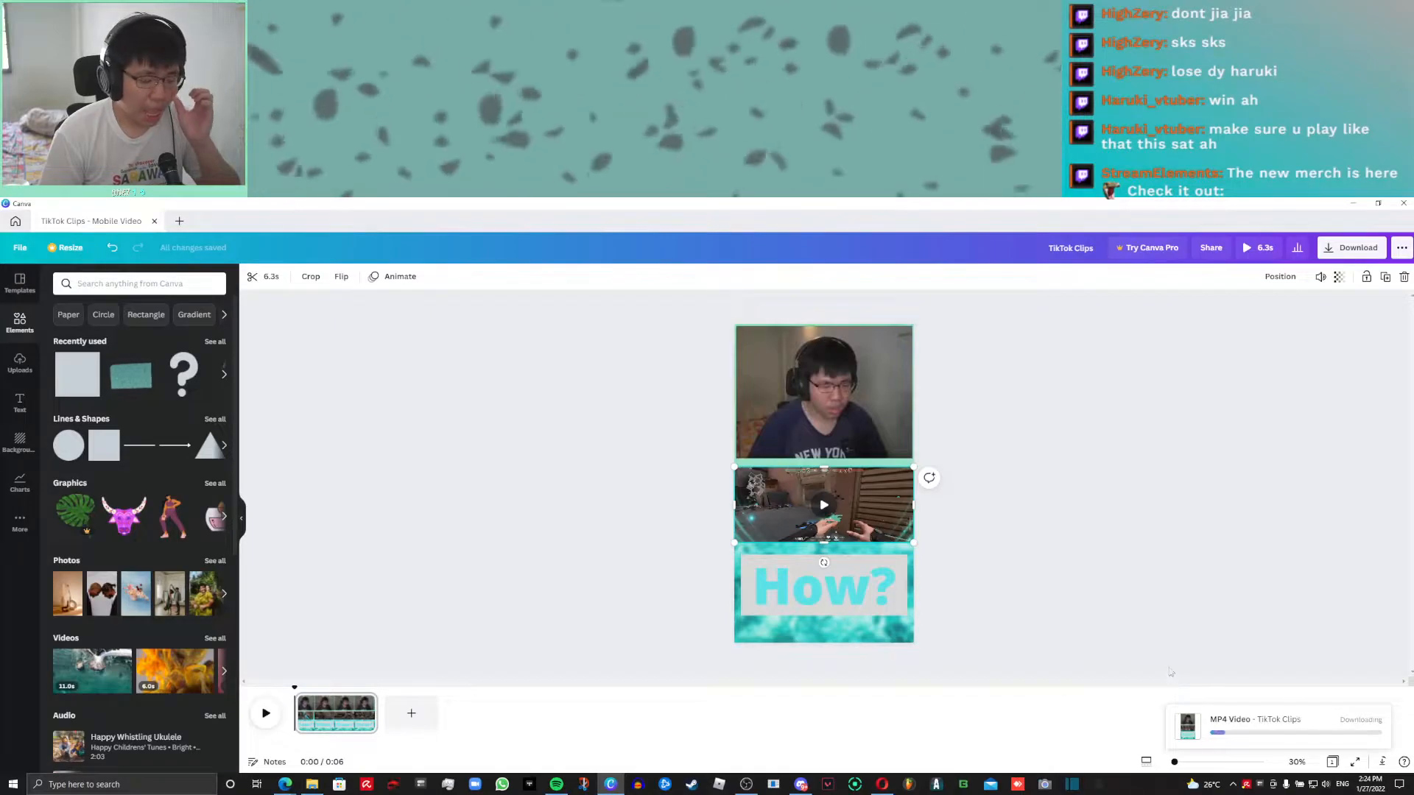
Switch to TikTok's video upload page and add the "TikTok Clips" MP4 from the Downloads folder
click(1194, 518)
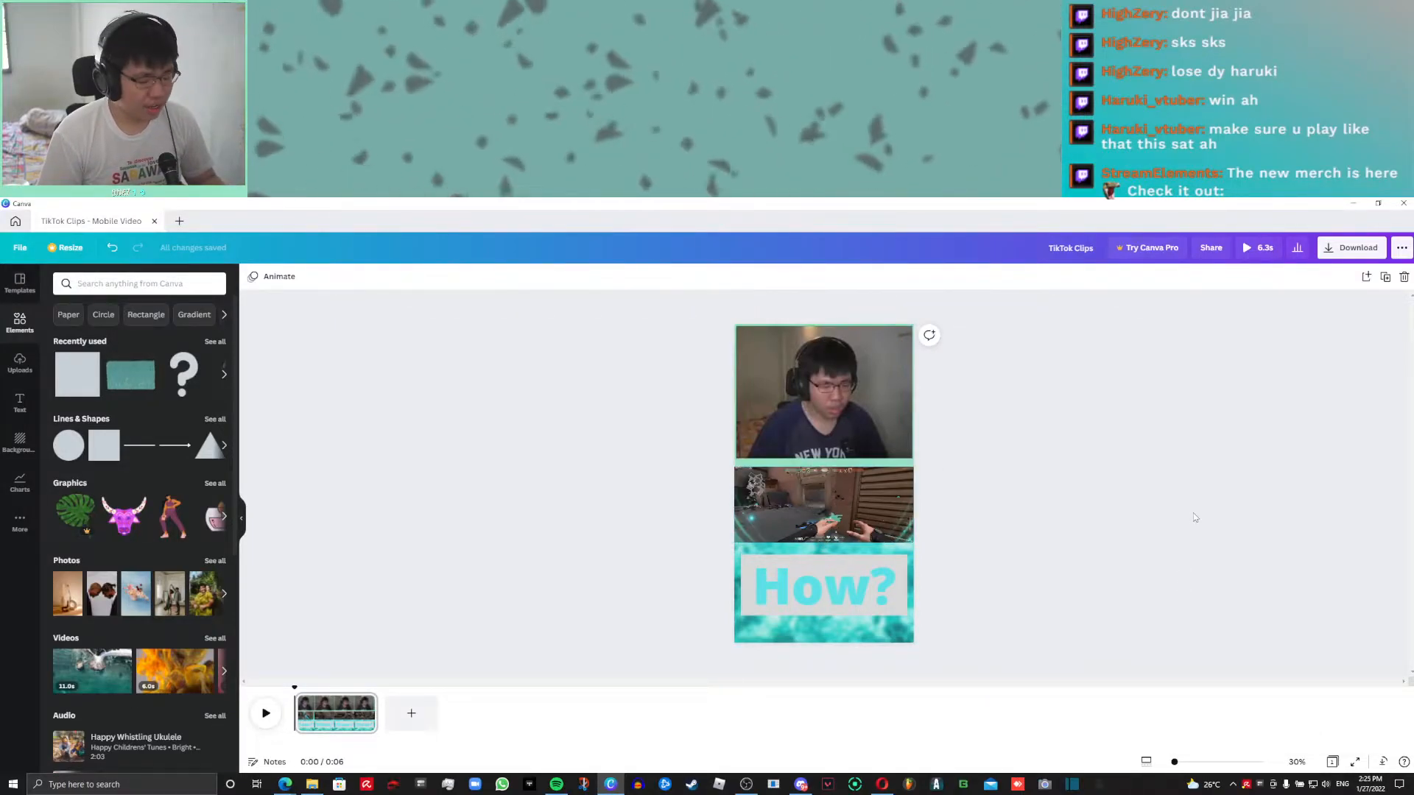
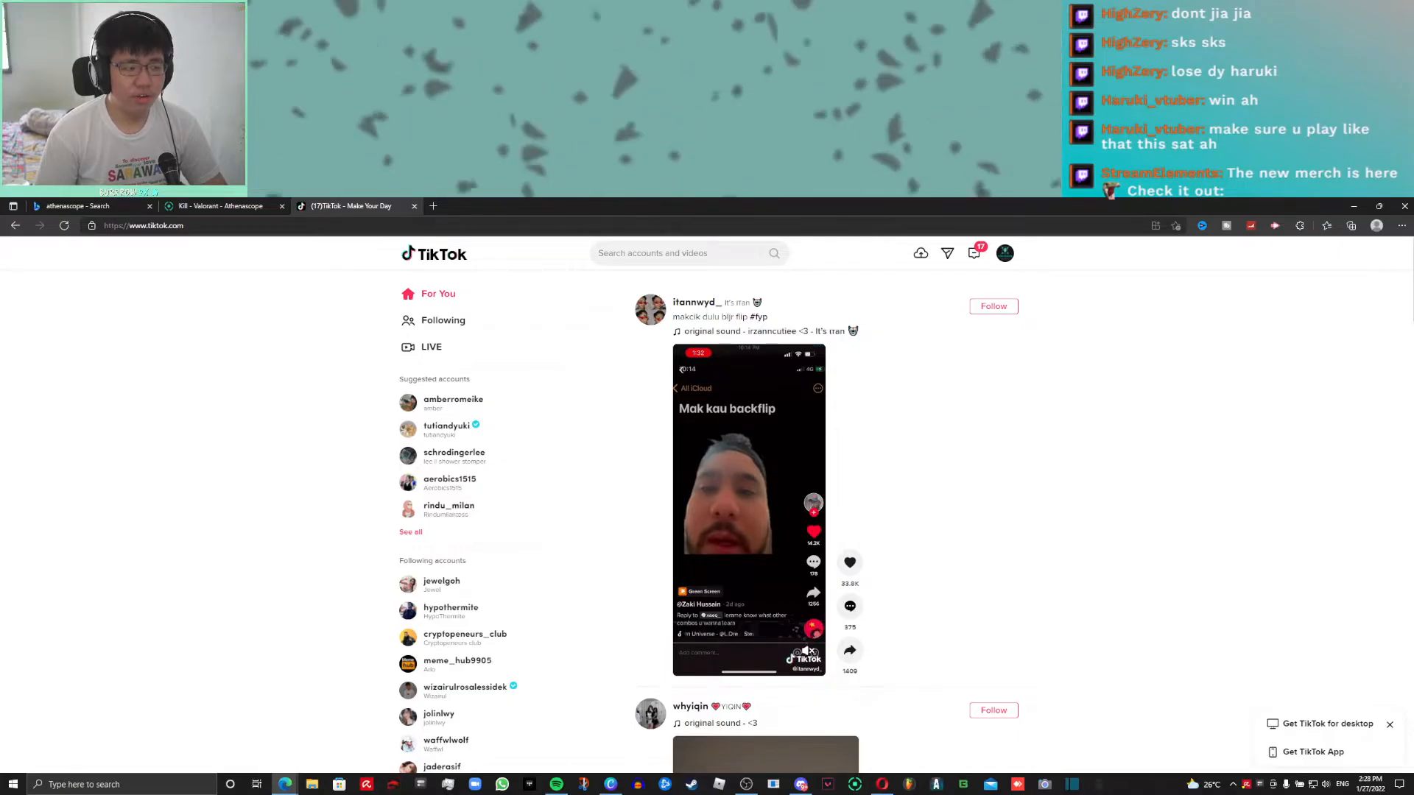
click(921, 253)
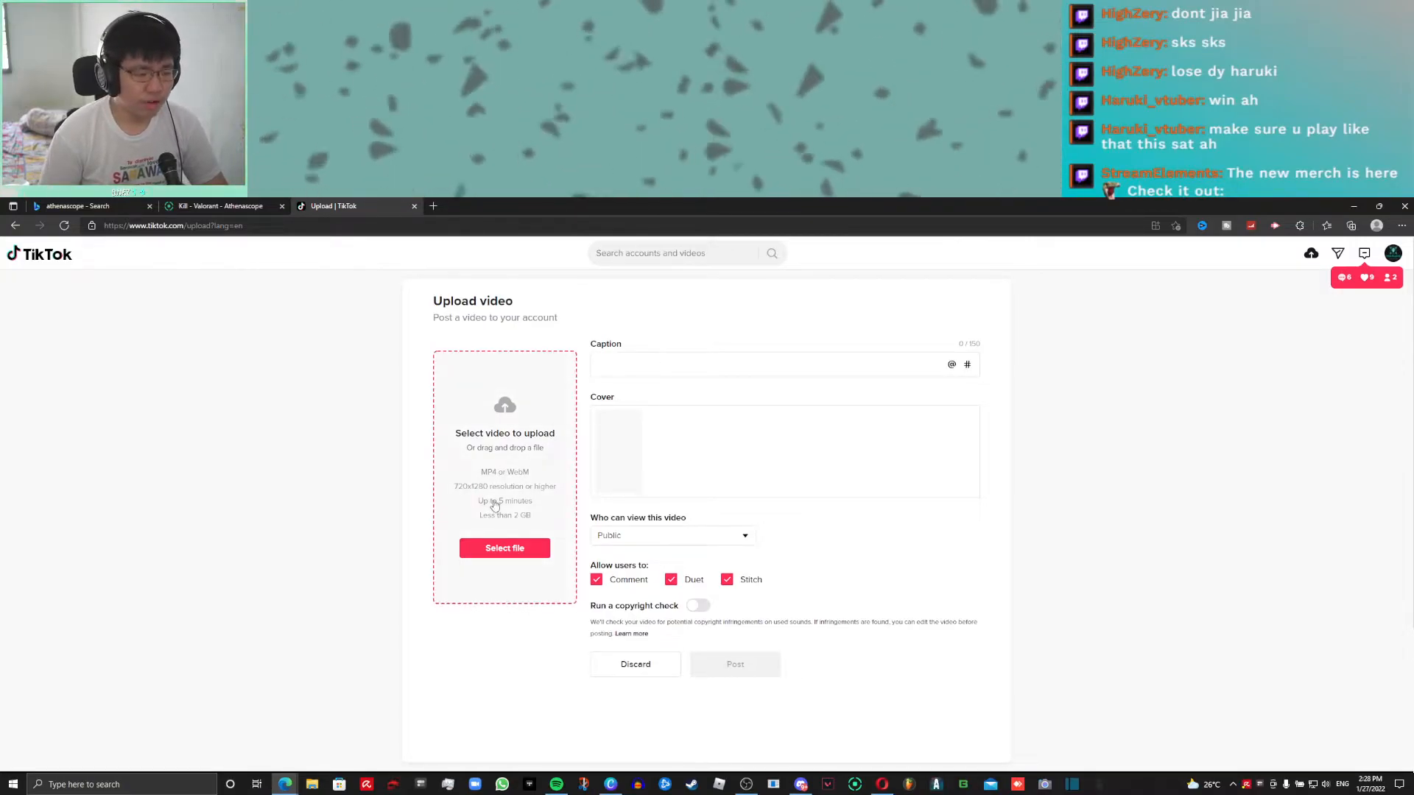
click(468, 552)
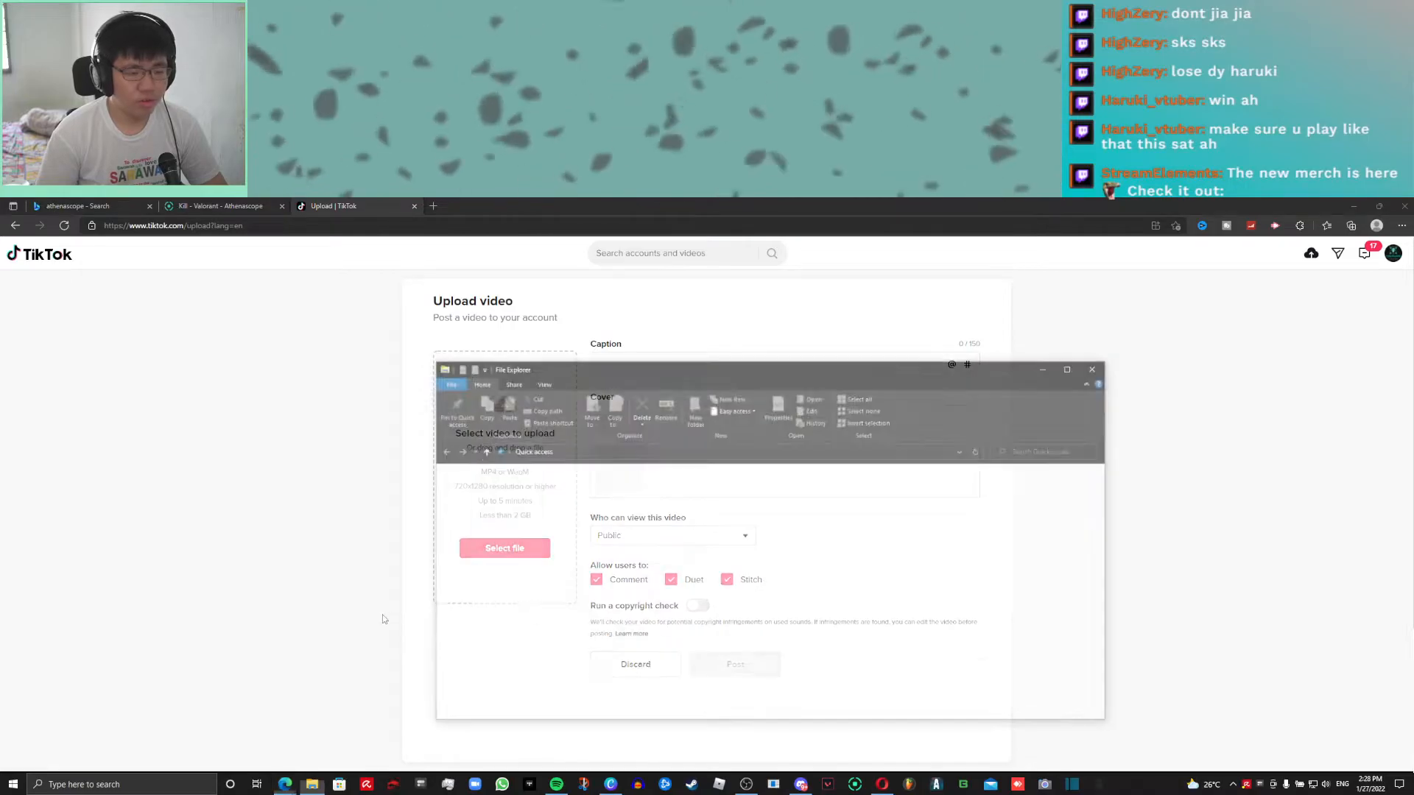
drag(706, 361, 801, 337)
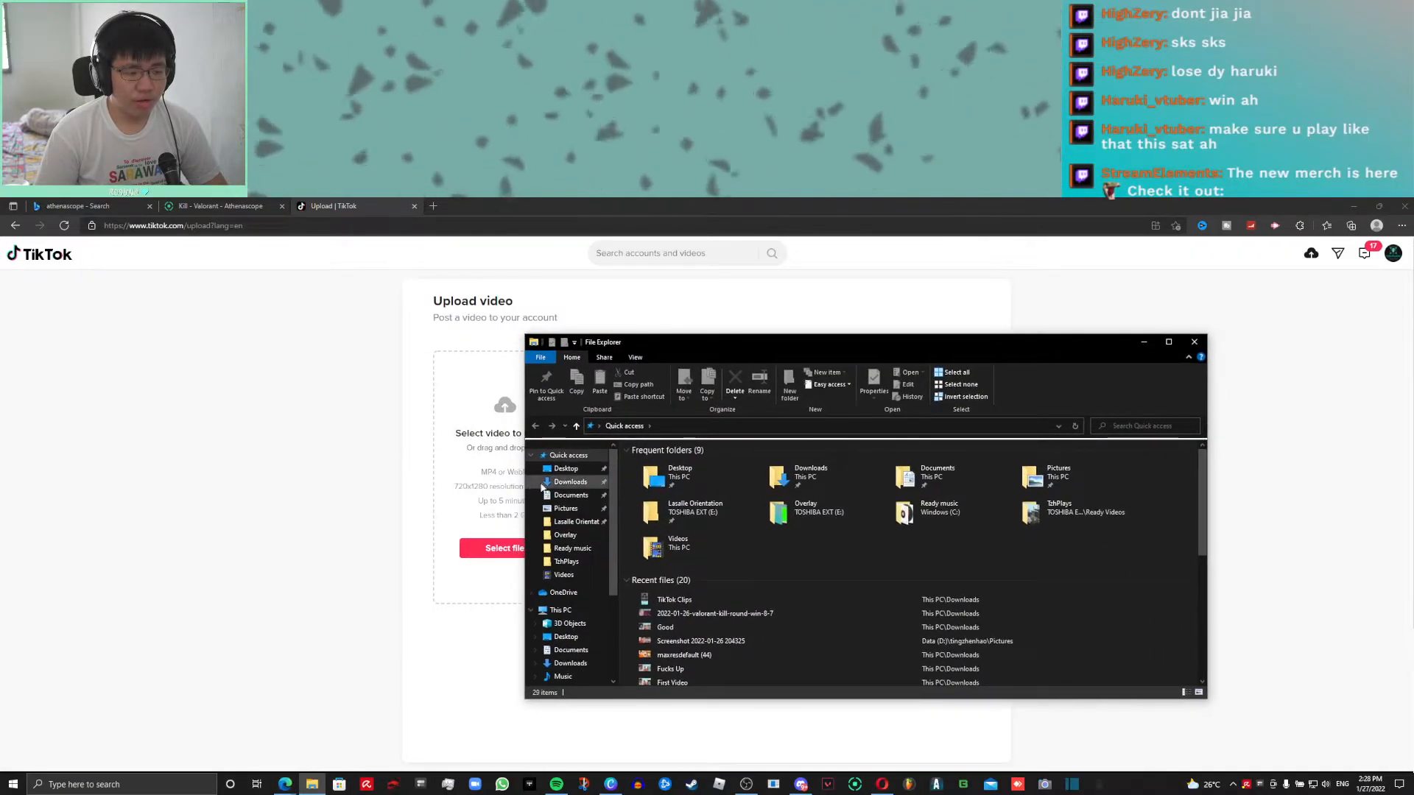
click(570, 482)
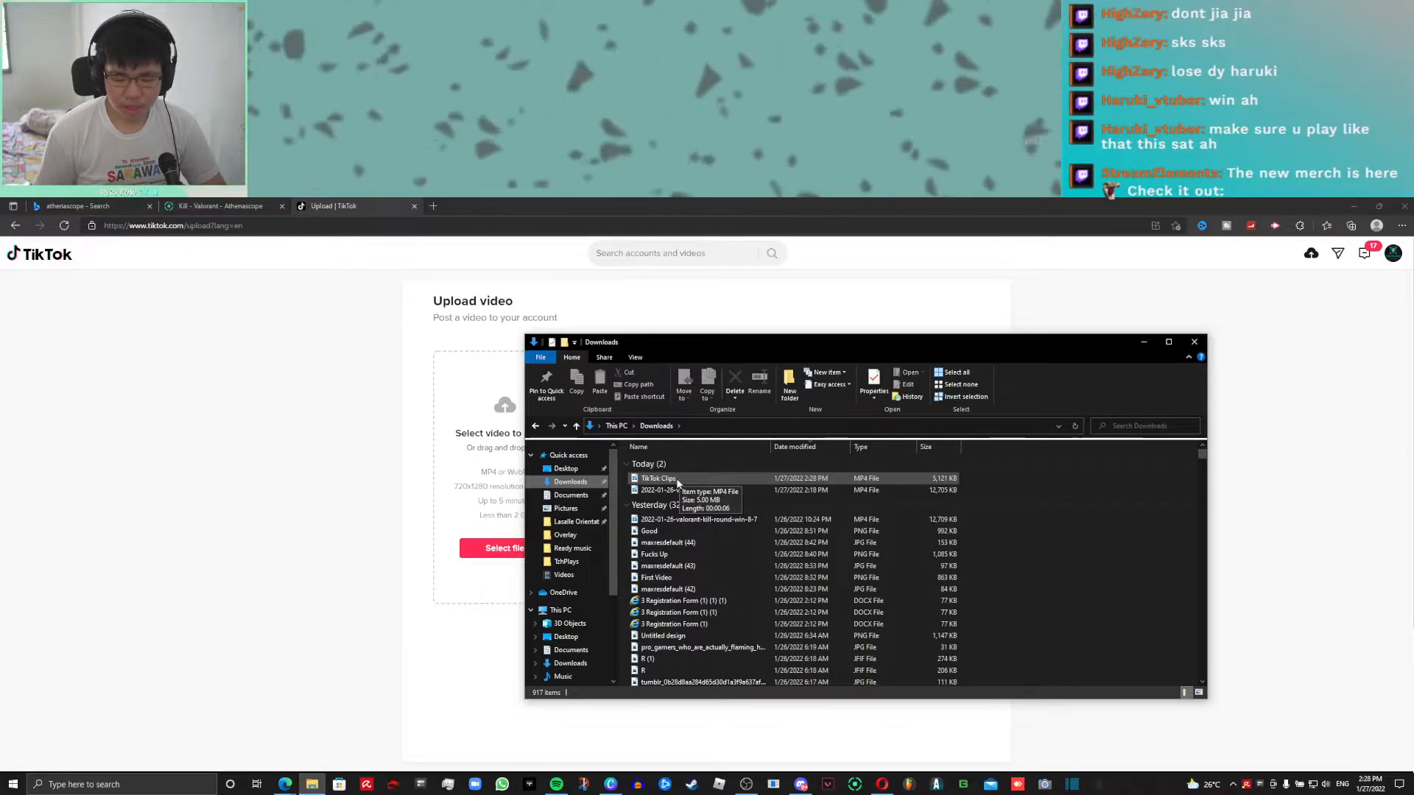
drag(678, 483, 445, 484)
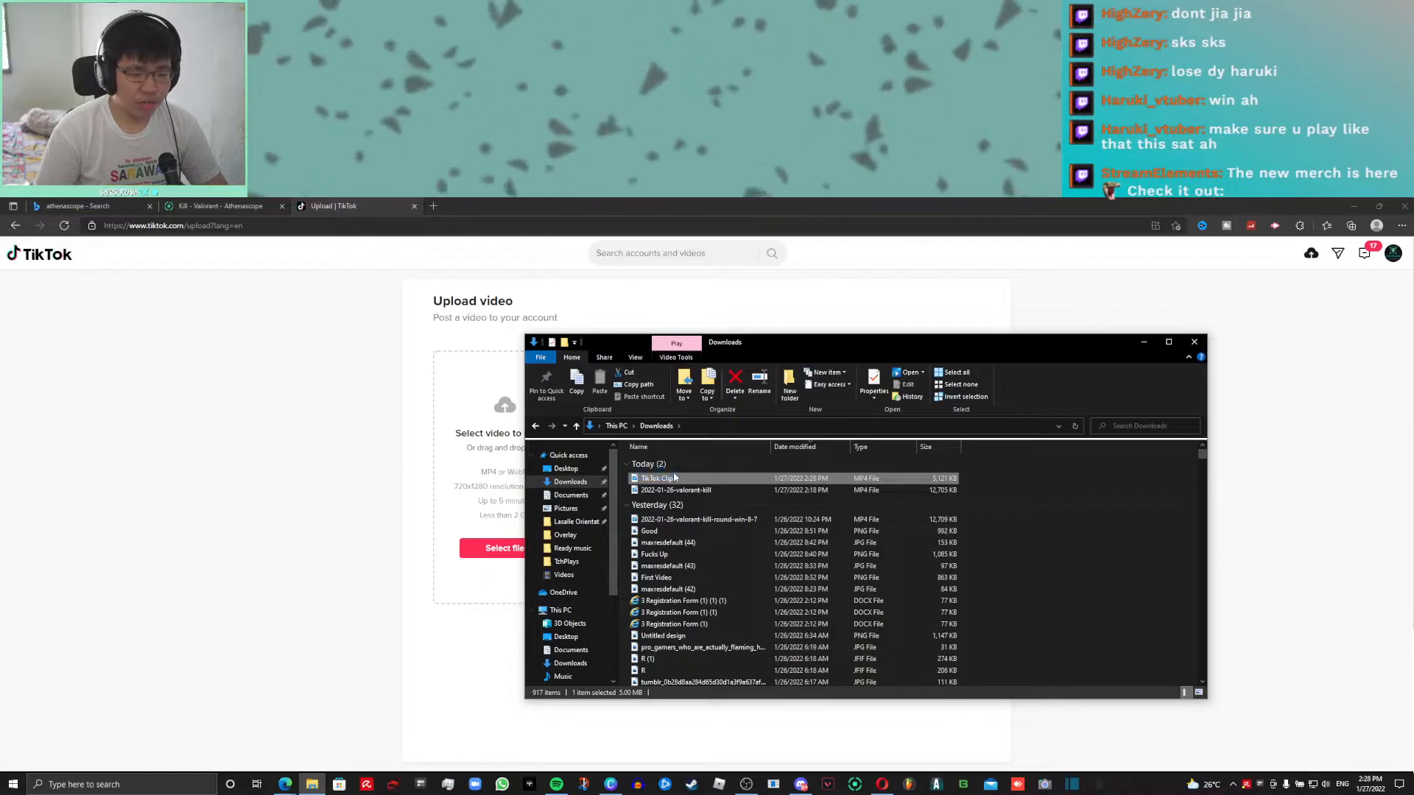
drag(675, 484, 444, 528)
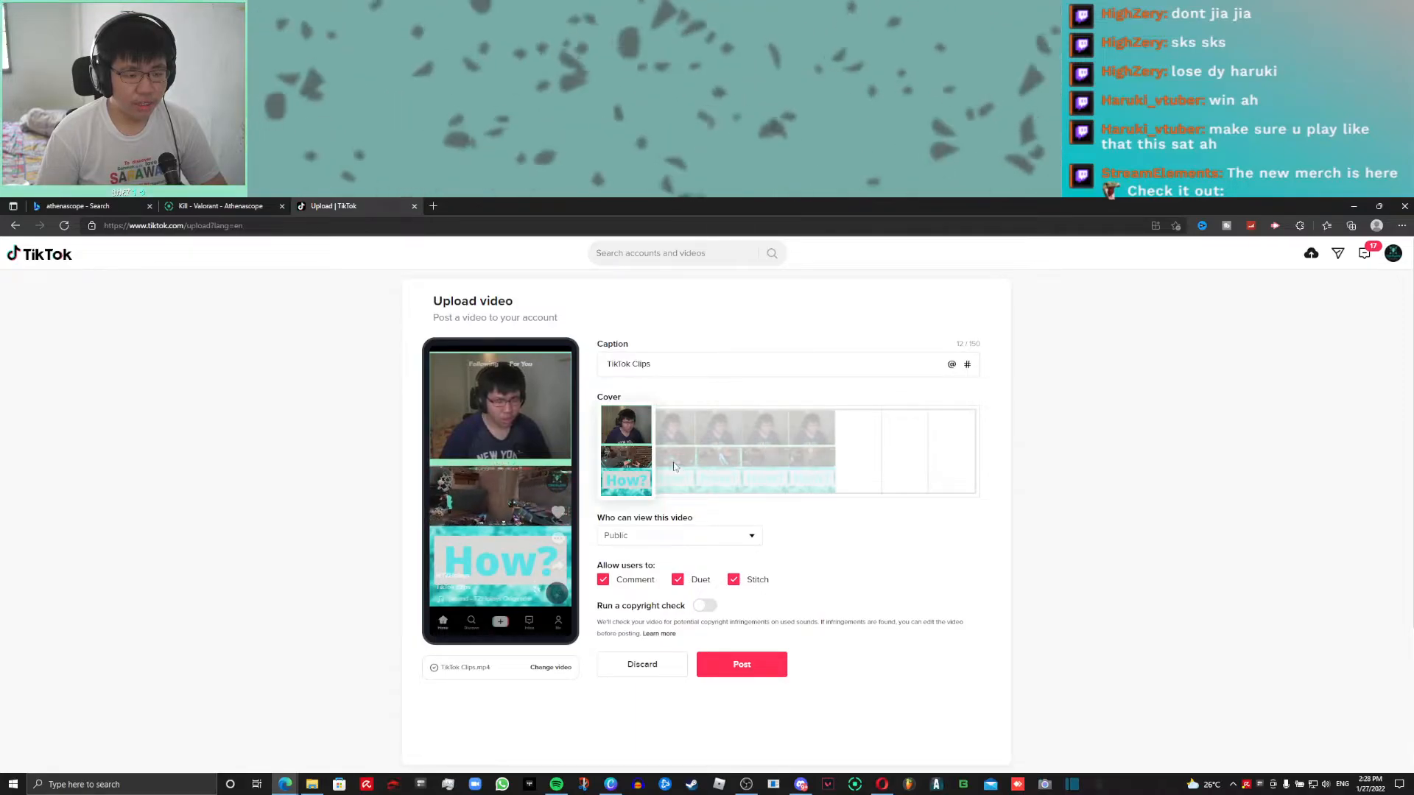
Choose a frame near the middle of the clip as the video's cover
drag(631, 458, 783, 524)
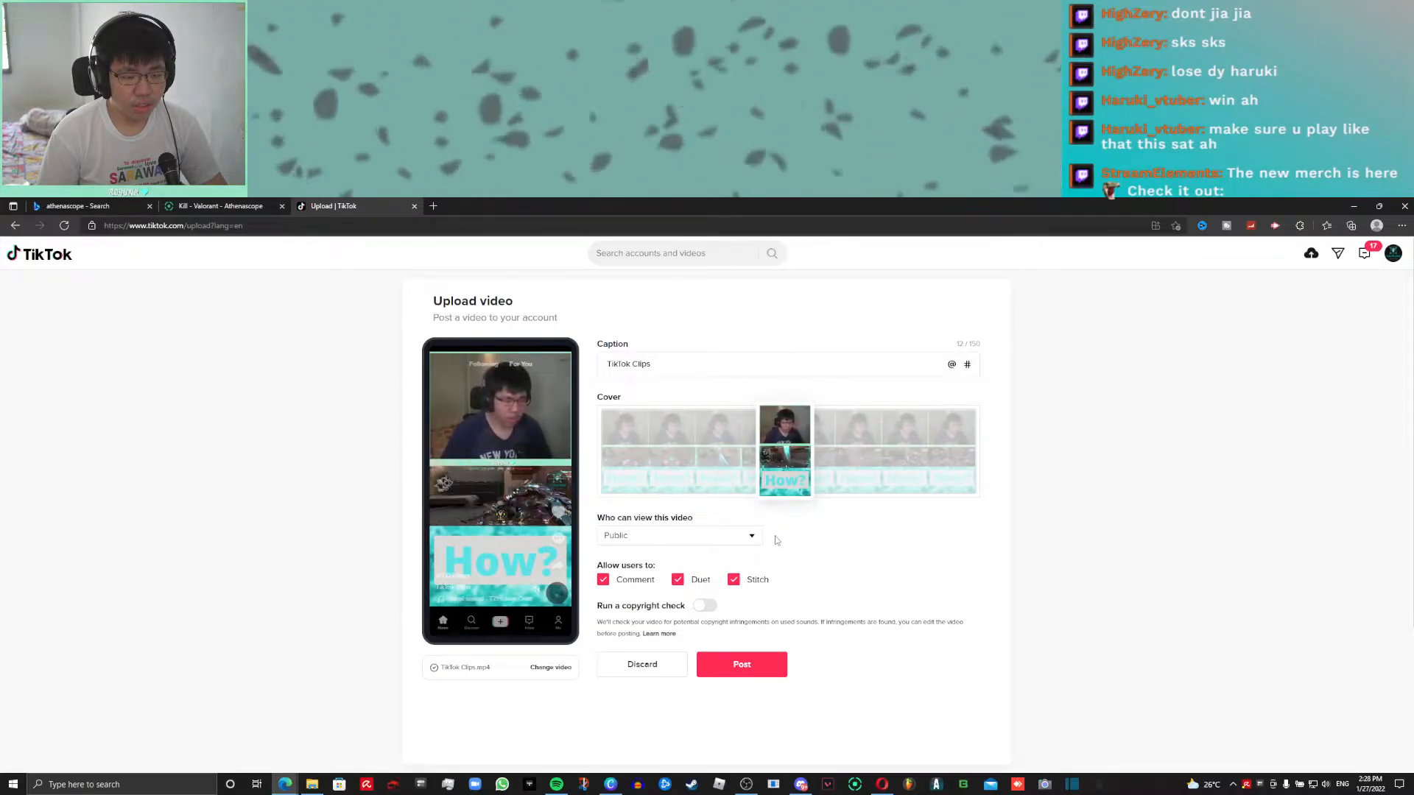
scroll(826, 559, down, 1)
scroll(827, 559, up, 1)
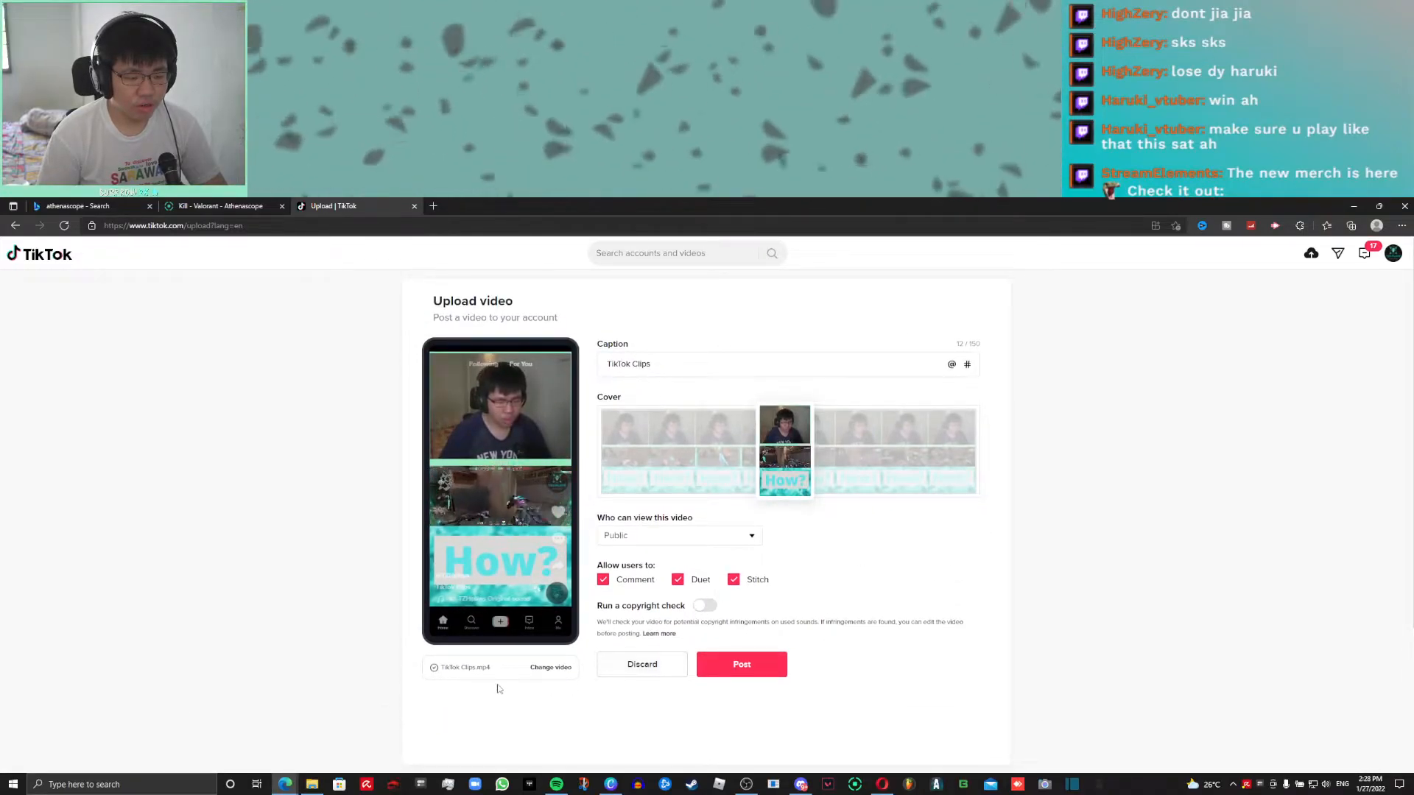
Replace the video's caption with "How?" and look over the upload settings
triple_click(767, 364)
key(BackSpace)
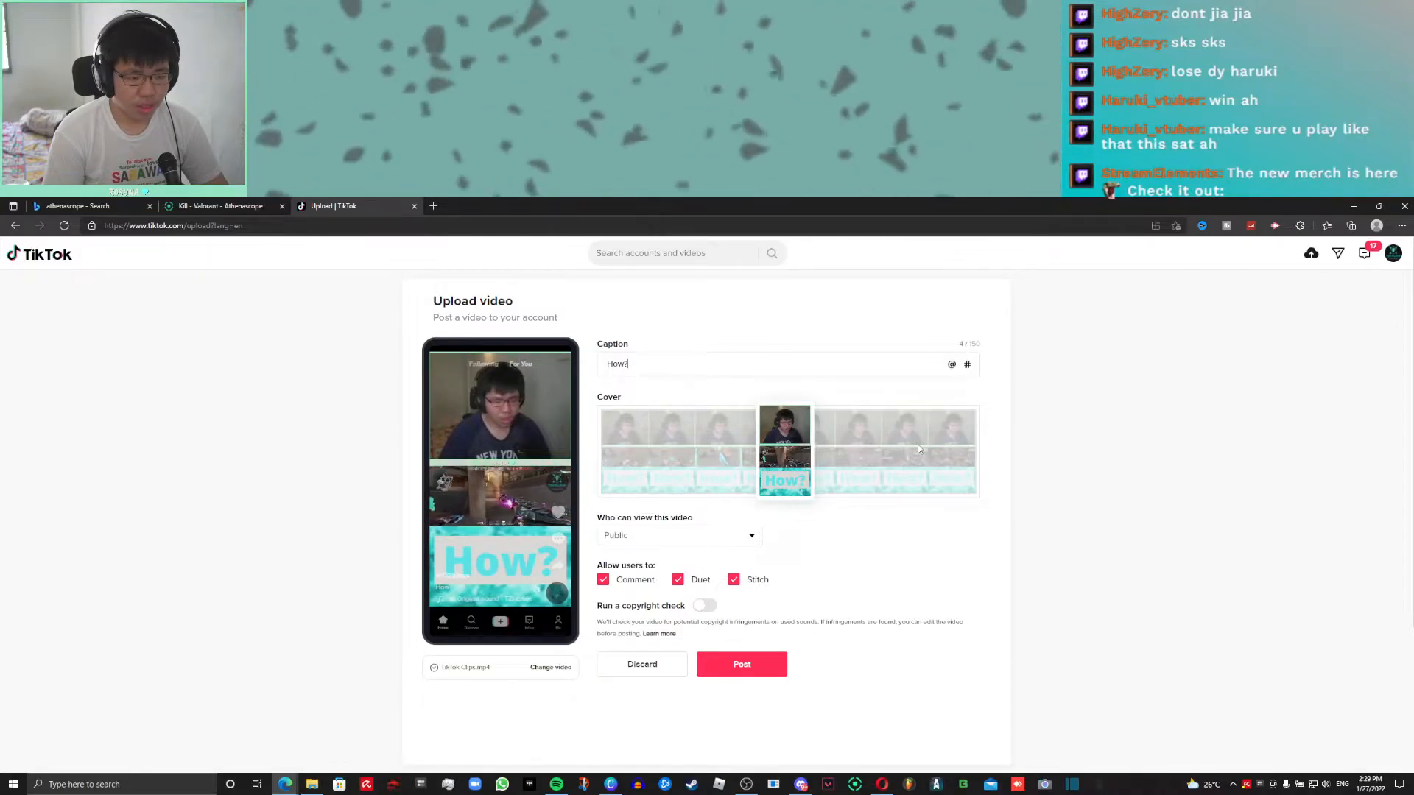
key(BackSpace)
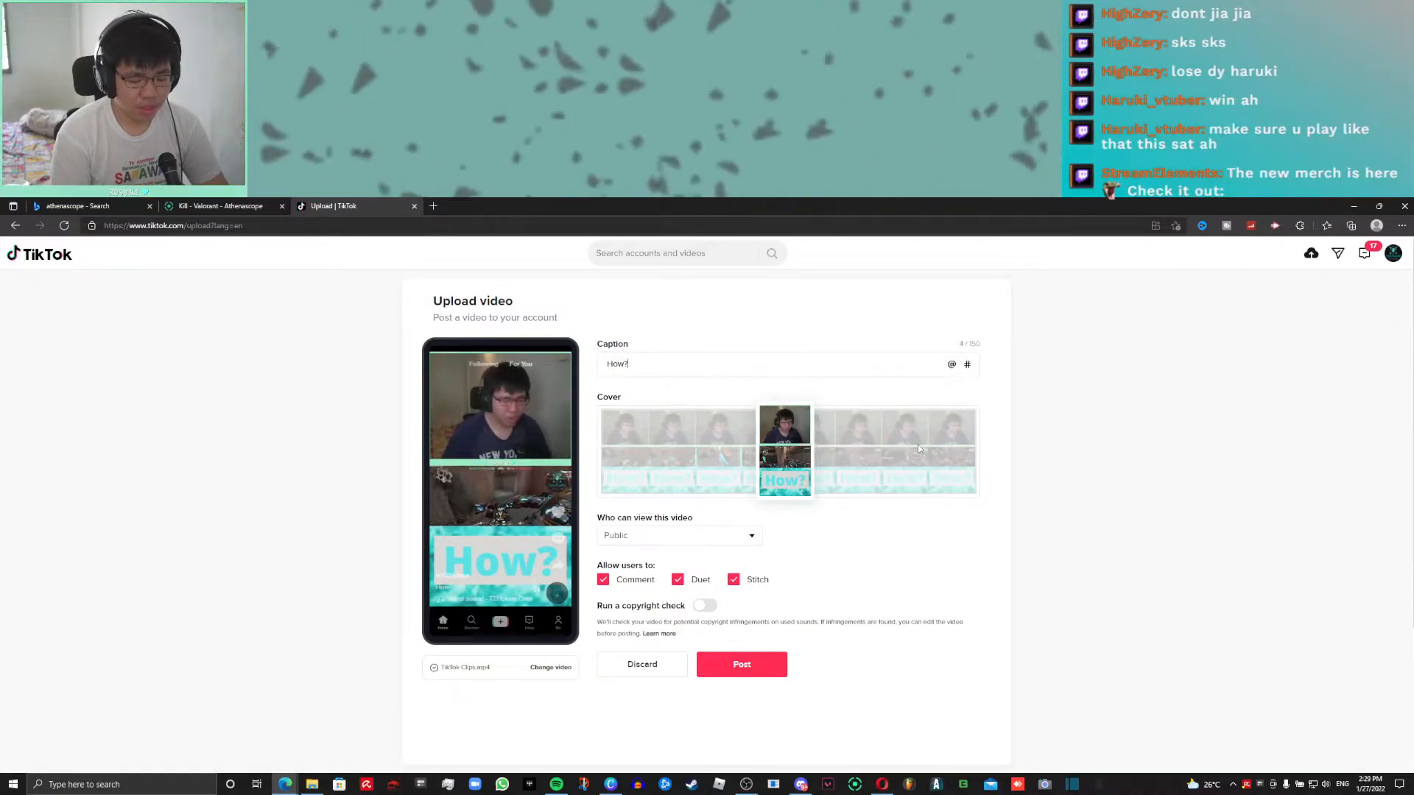
scroll(917, 444, down, 2)
scroll(739, 479, up, 2)
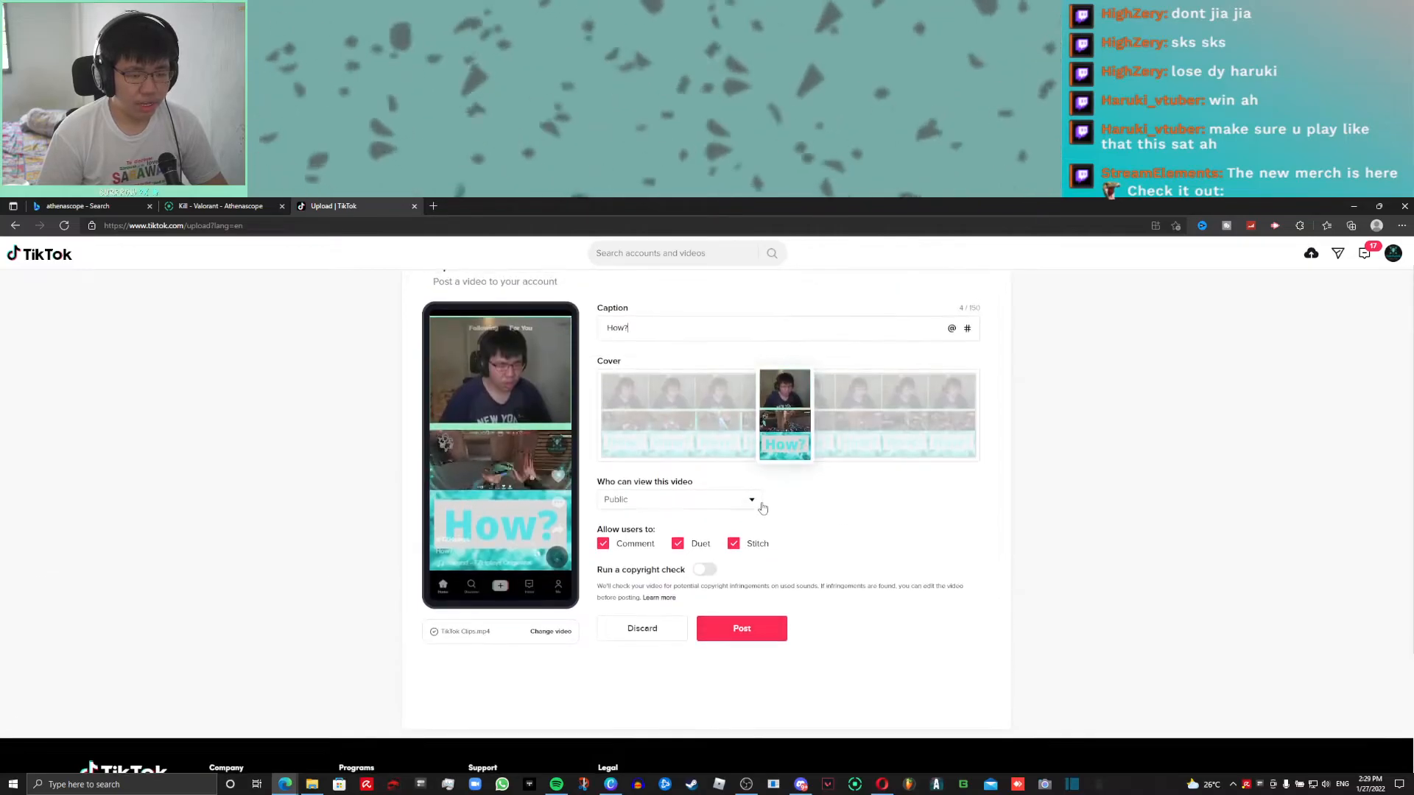
scroll(763, 509, up, 1)
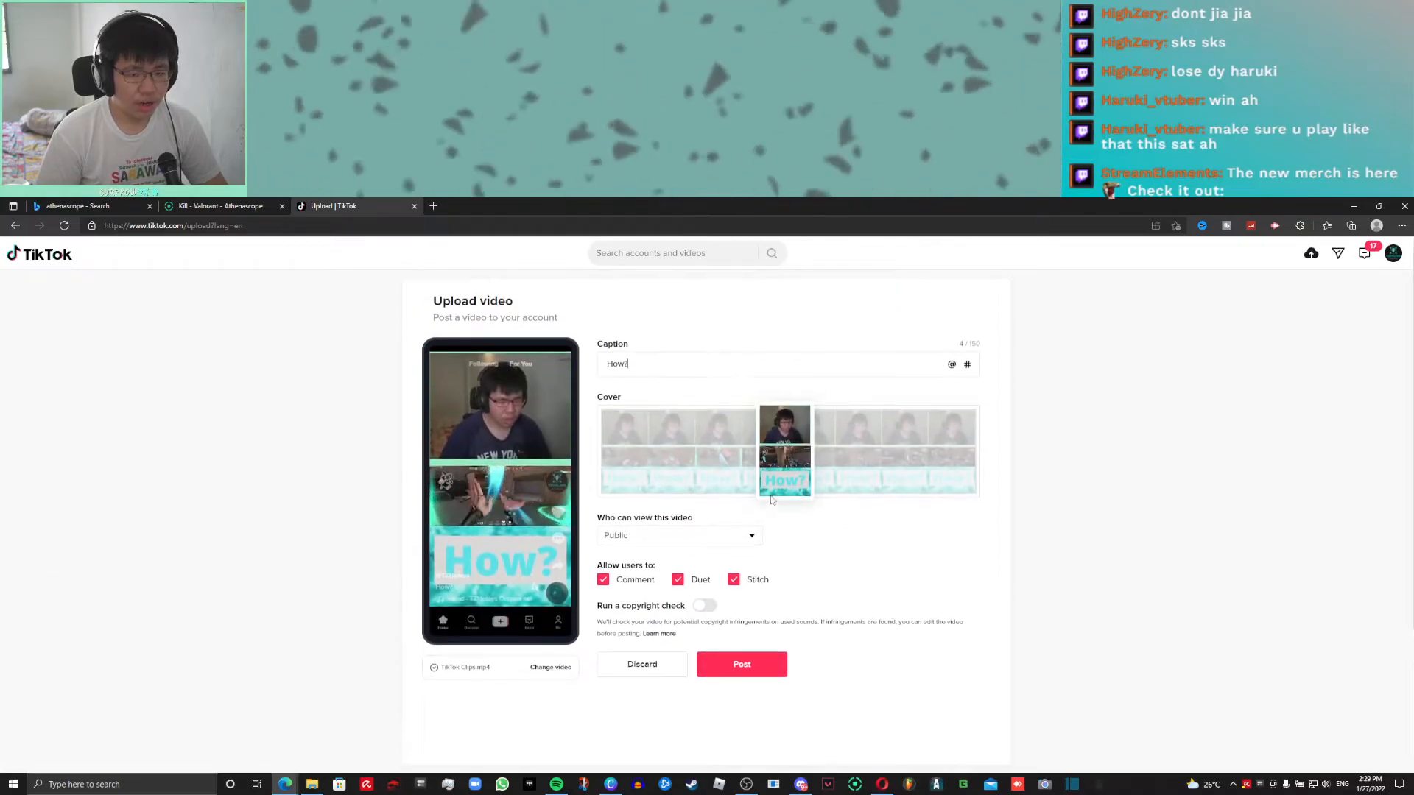
Post the video to TikTok and play it from the profile, looking at its further options before closing it
click(743, 665)
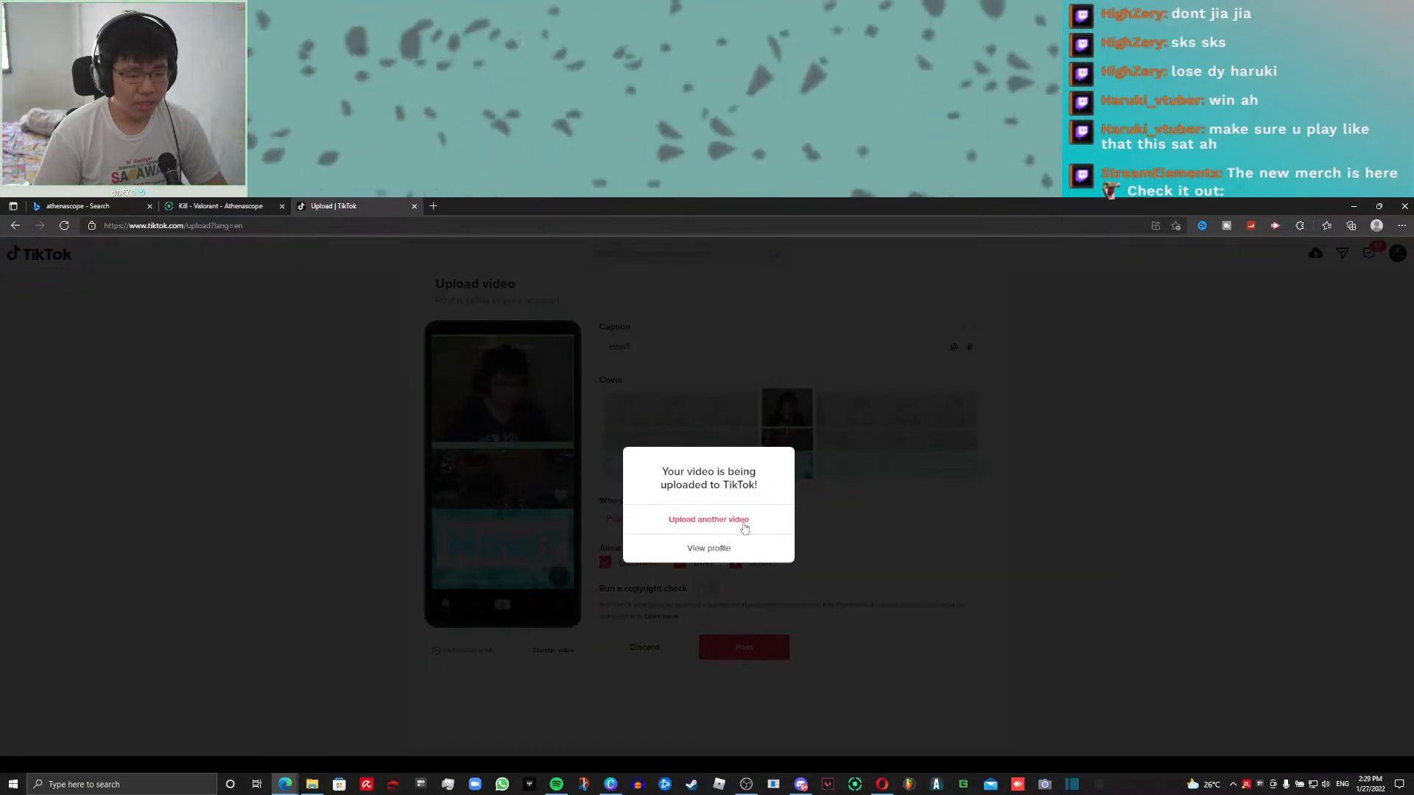
click(730, 557)
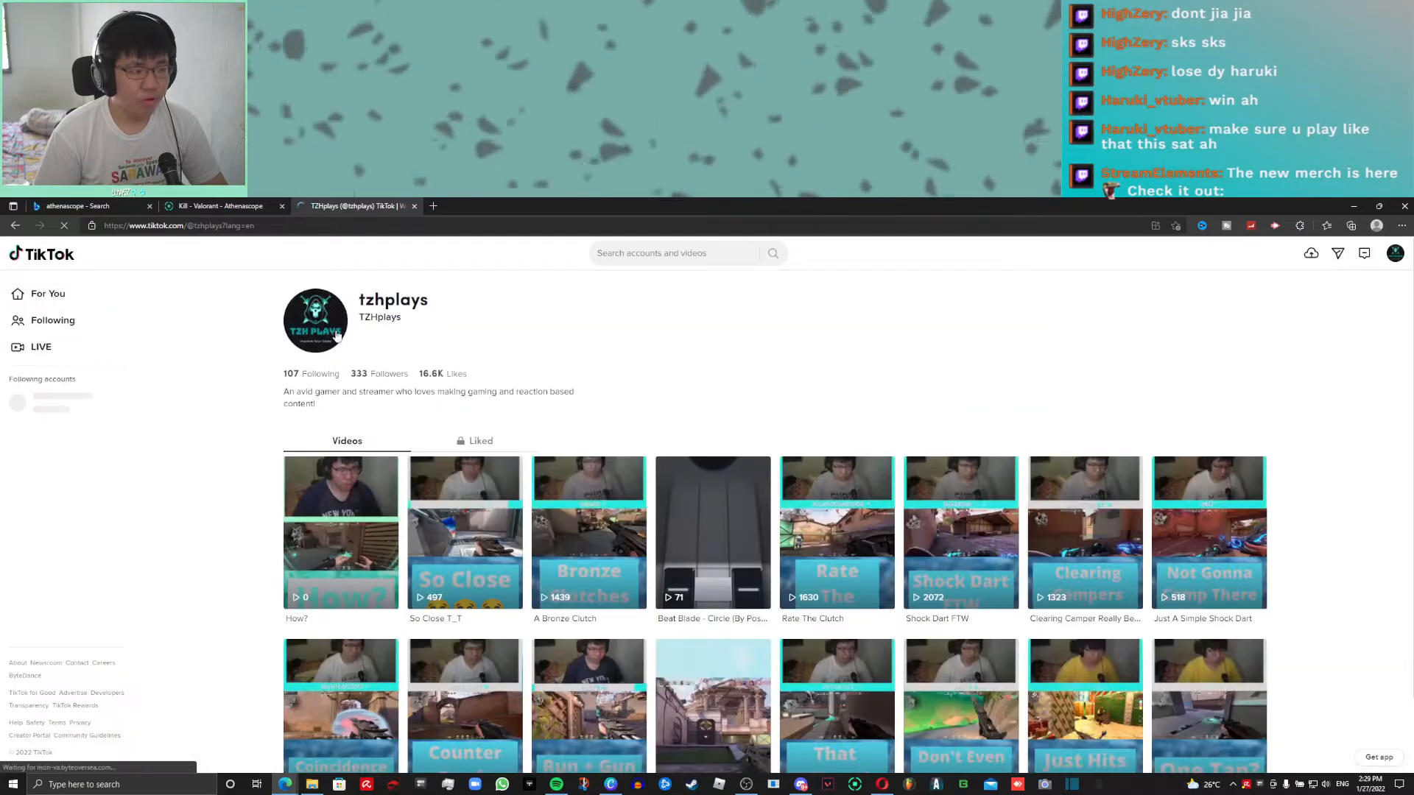
click(364, 571)
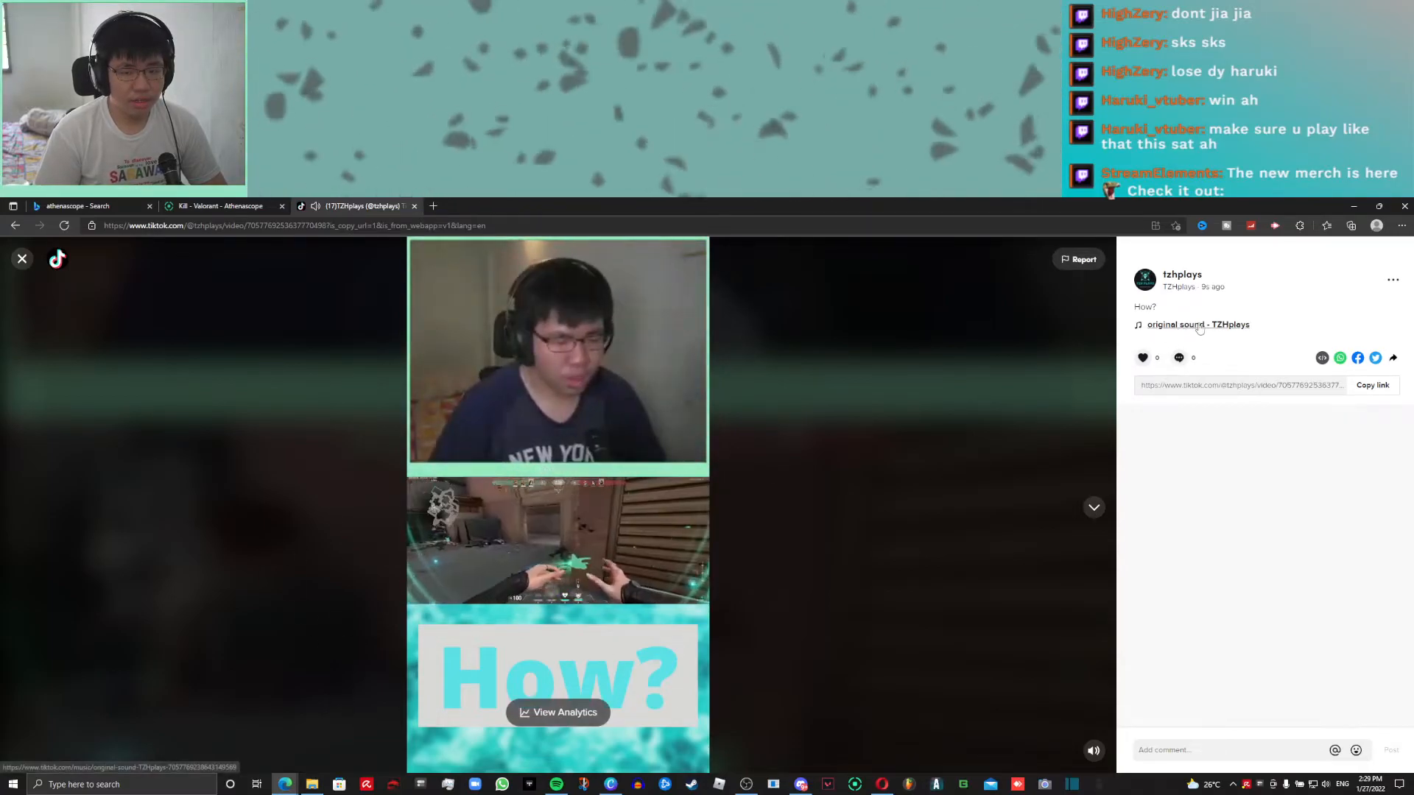
click(1393, 279)
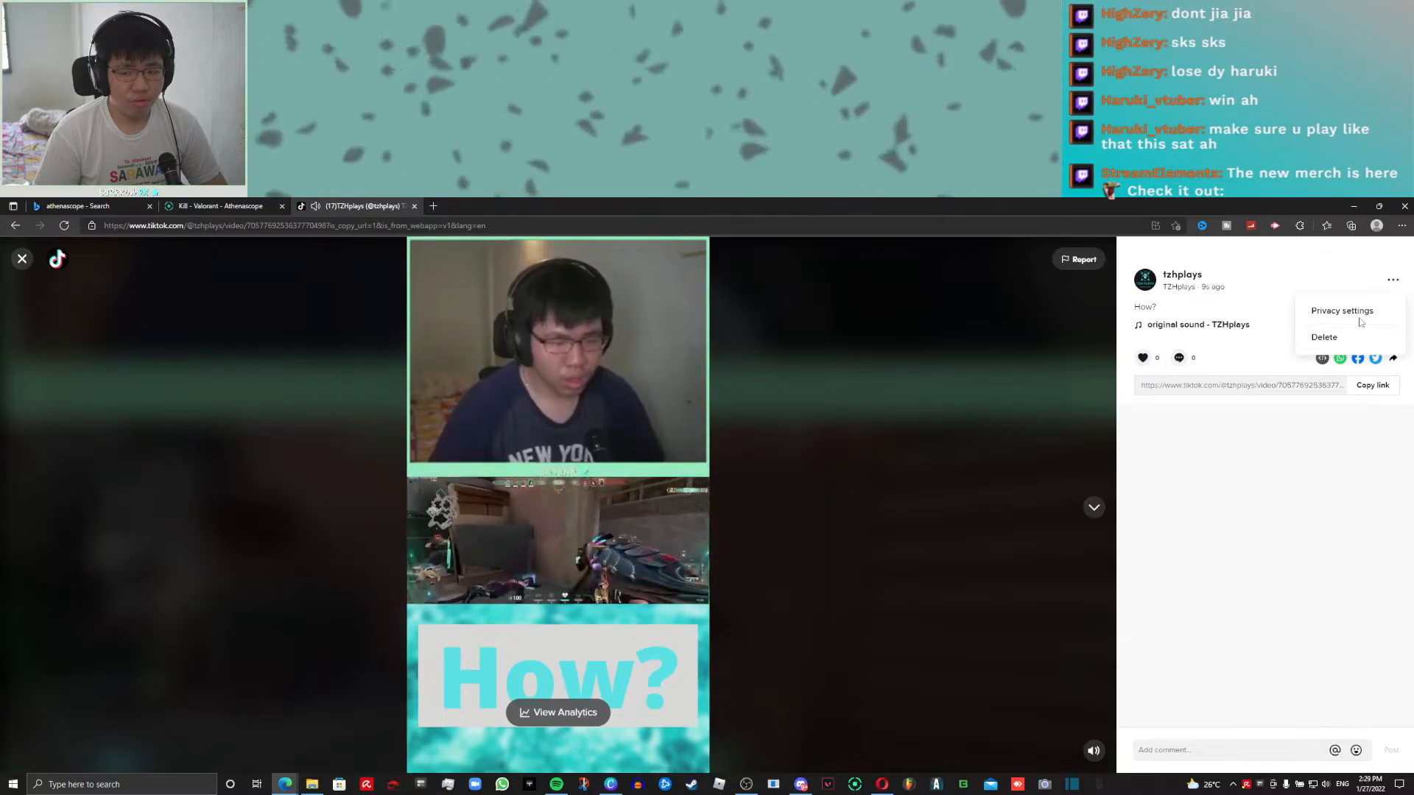
click(24, 263)
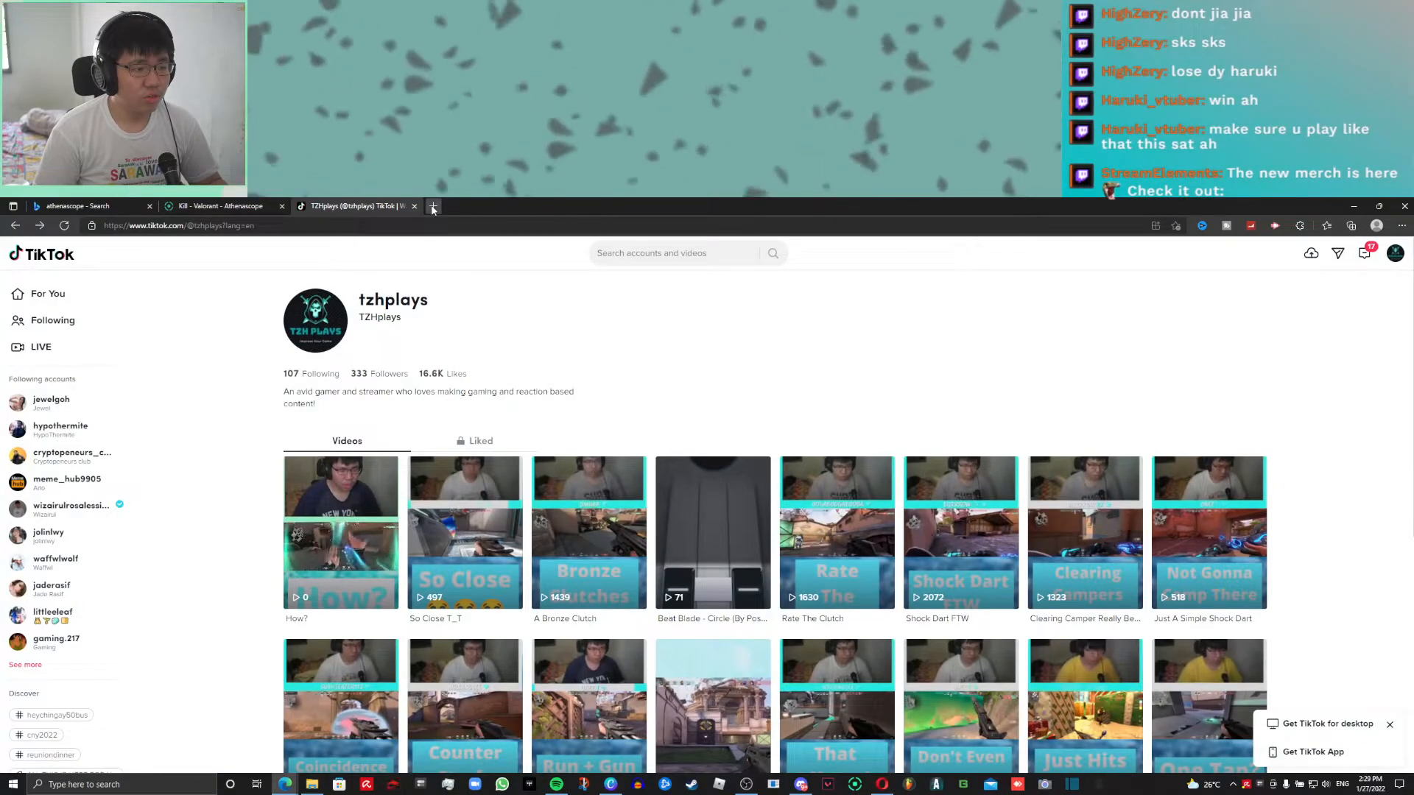
Search the web for "youtube" in a new browser tab and open the YouTube site
click(433, 207)
click(559, 230)
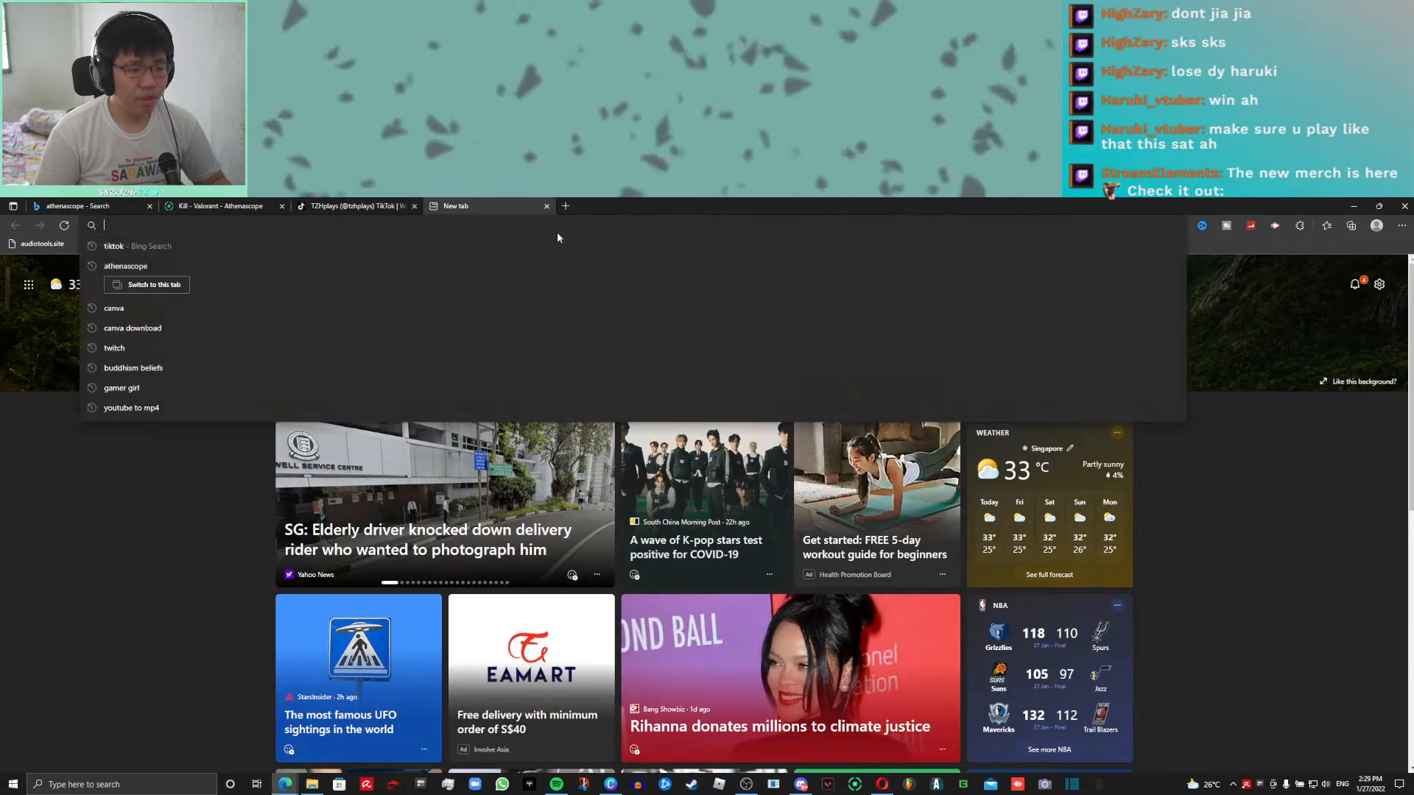
click(91, 519)
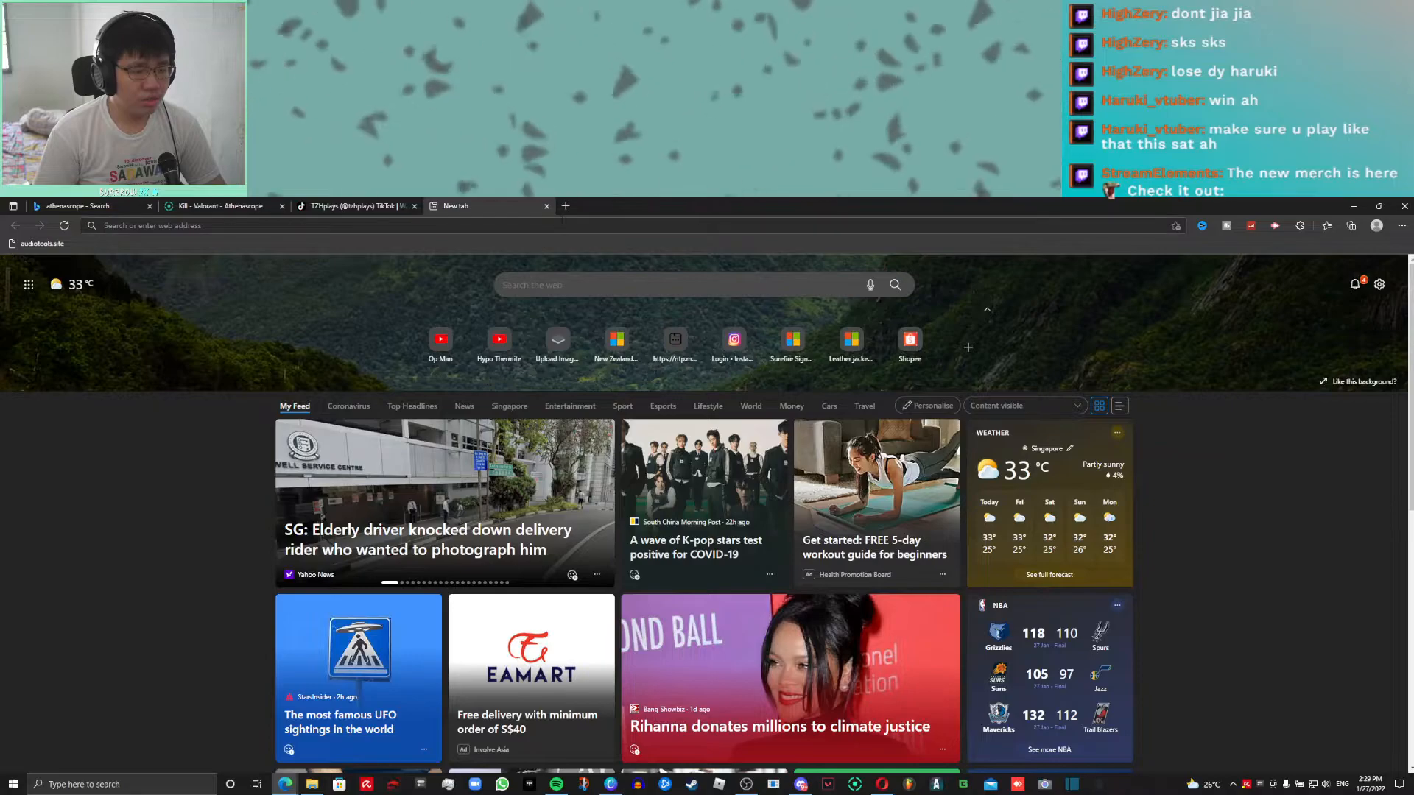
click(527, 283)
text(youtube)
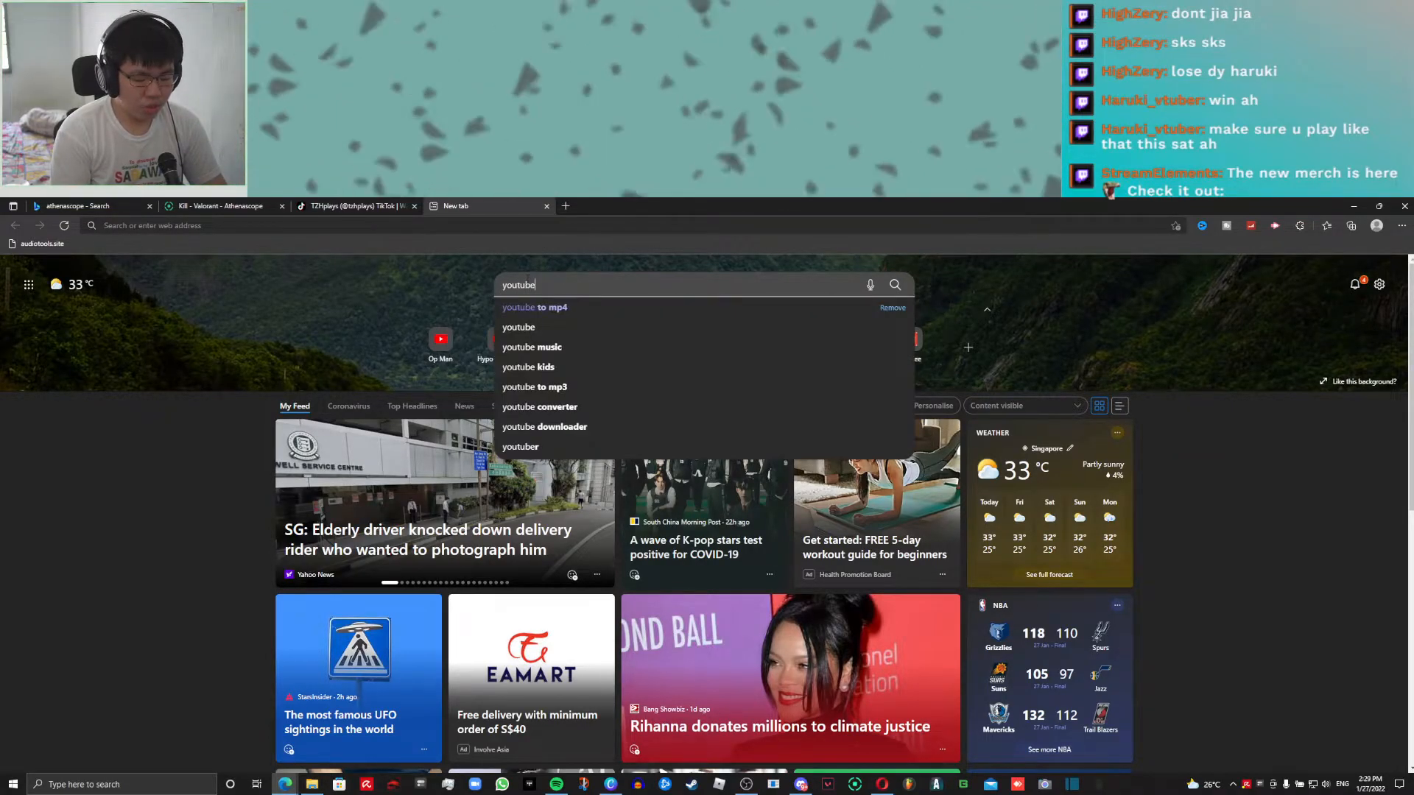
key(Return)
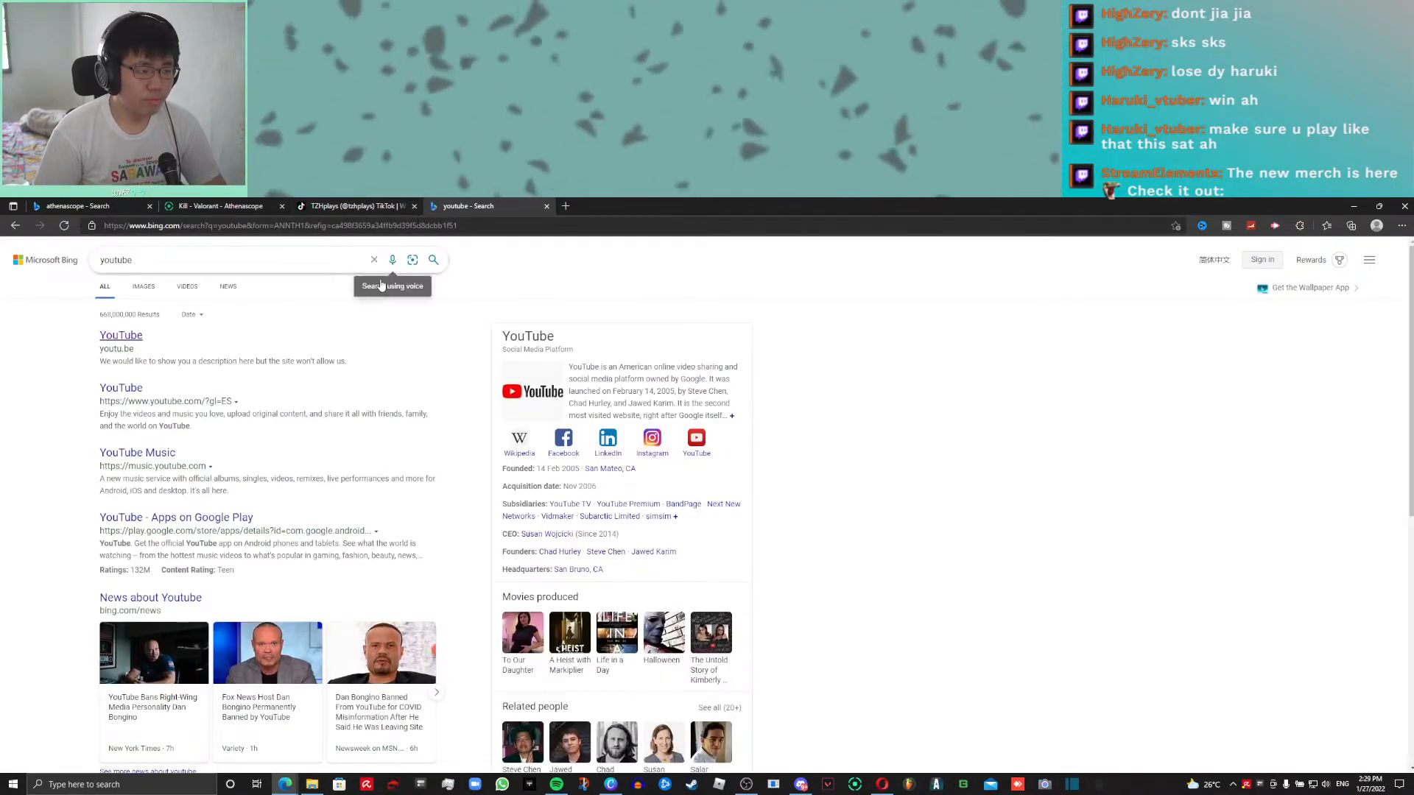
click(121, 335)
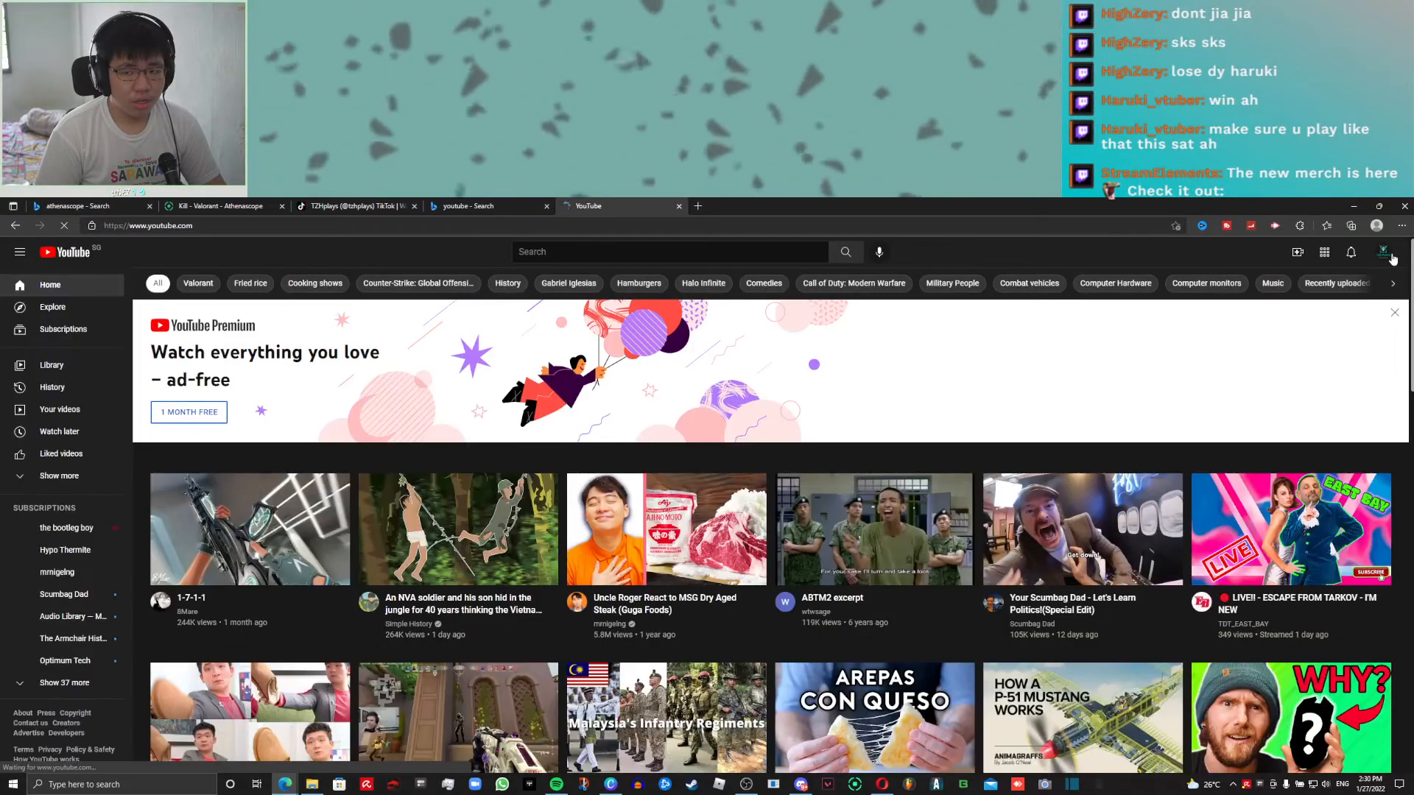
Open the channel's YouTube Studio dashboard and close the leftover YouTube search tab
click(1384, 253)
click(1305, 369)
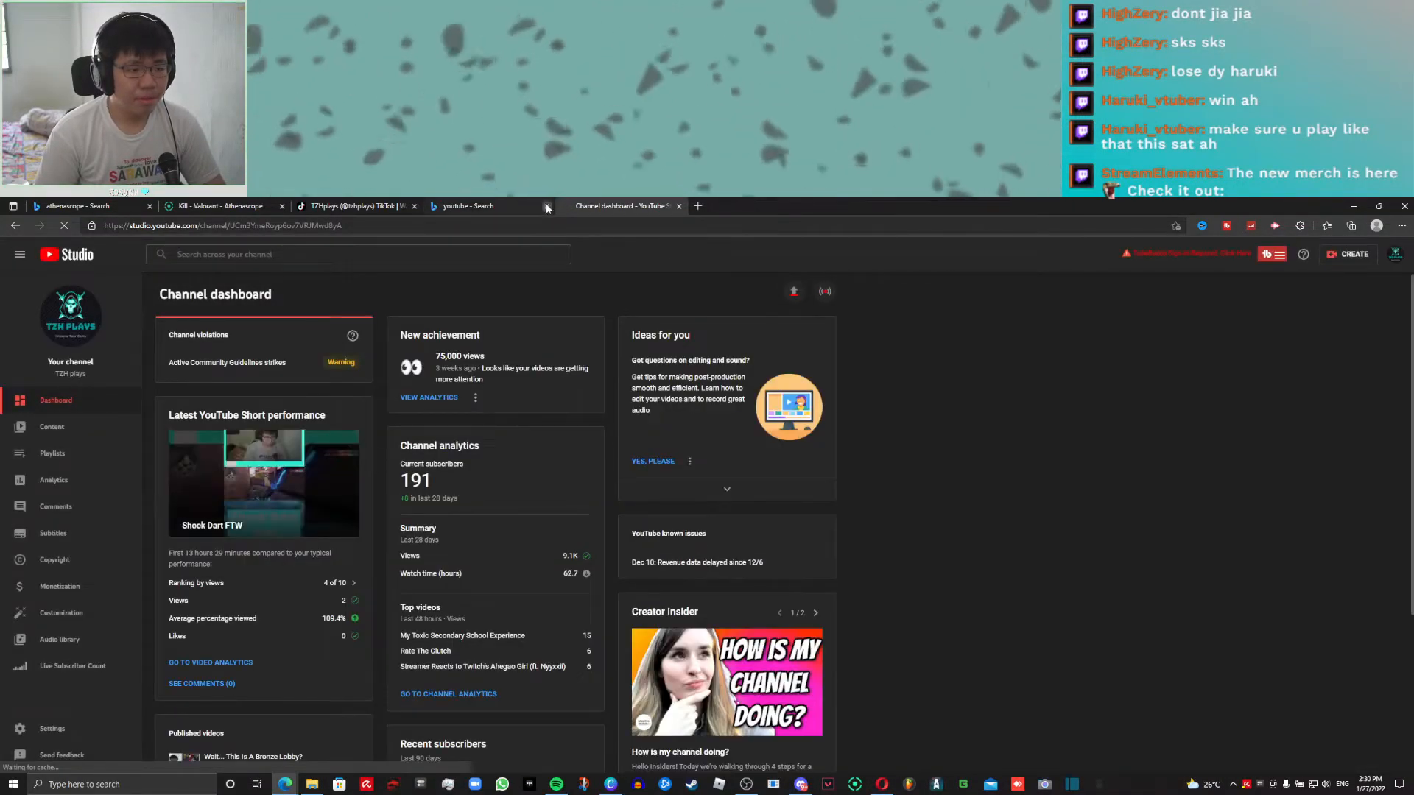
click(546, 207)
Start a new video upload in YouTube Studio with the "TikTok Clips" file from the Downloads folder
click(1348, 255)
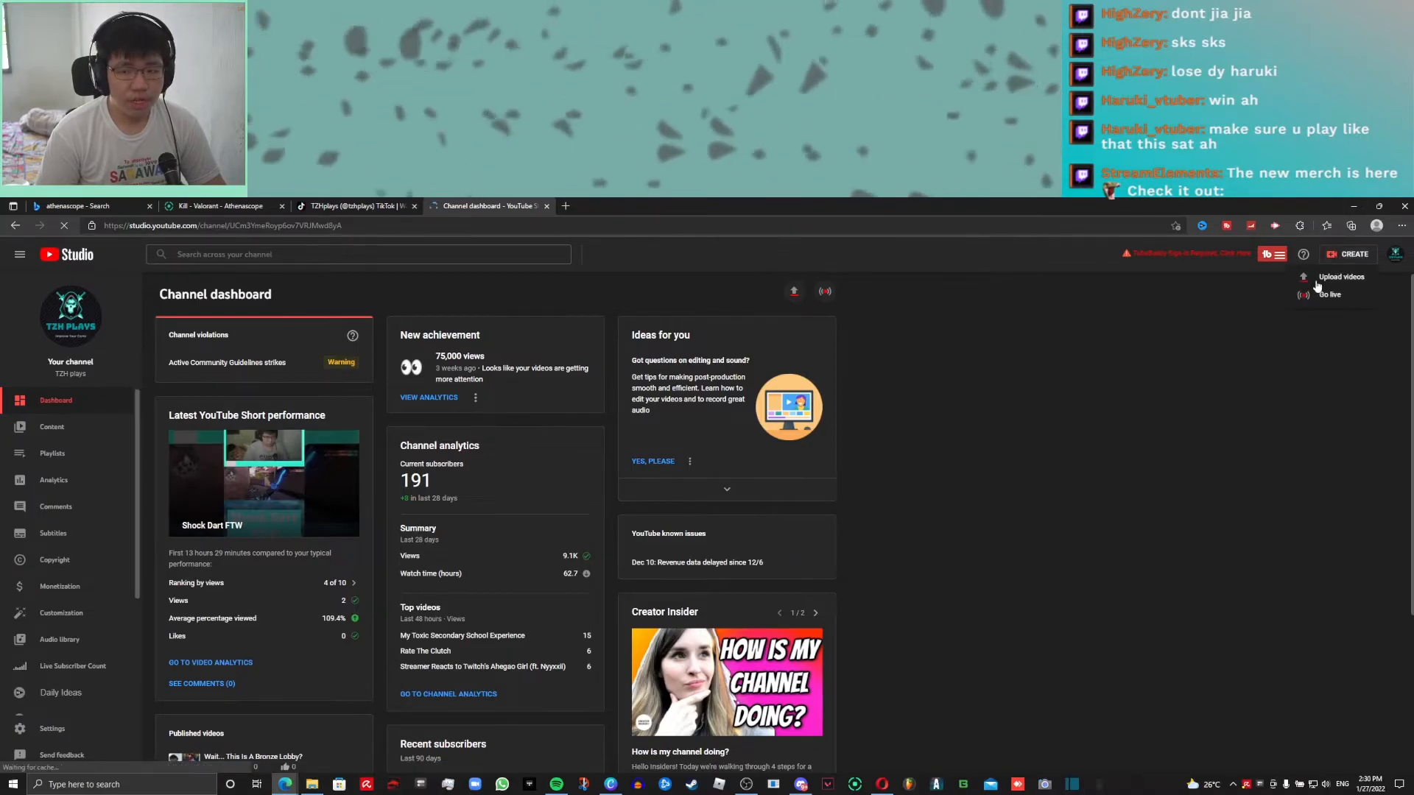
click(1325, 286)
click(313, 785)
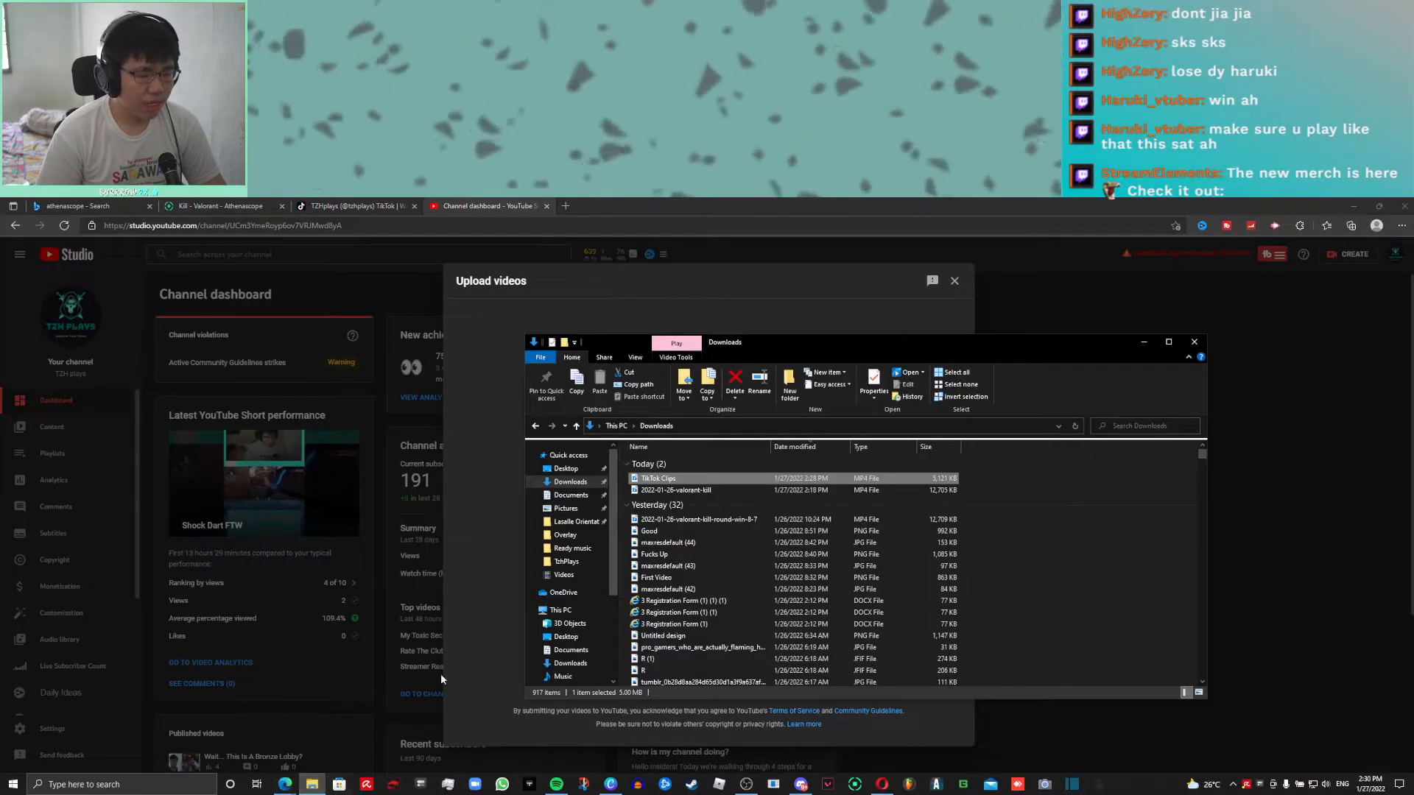
drag(663, 470, 460, 510)
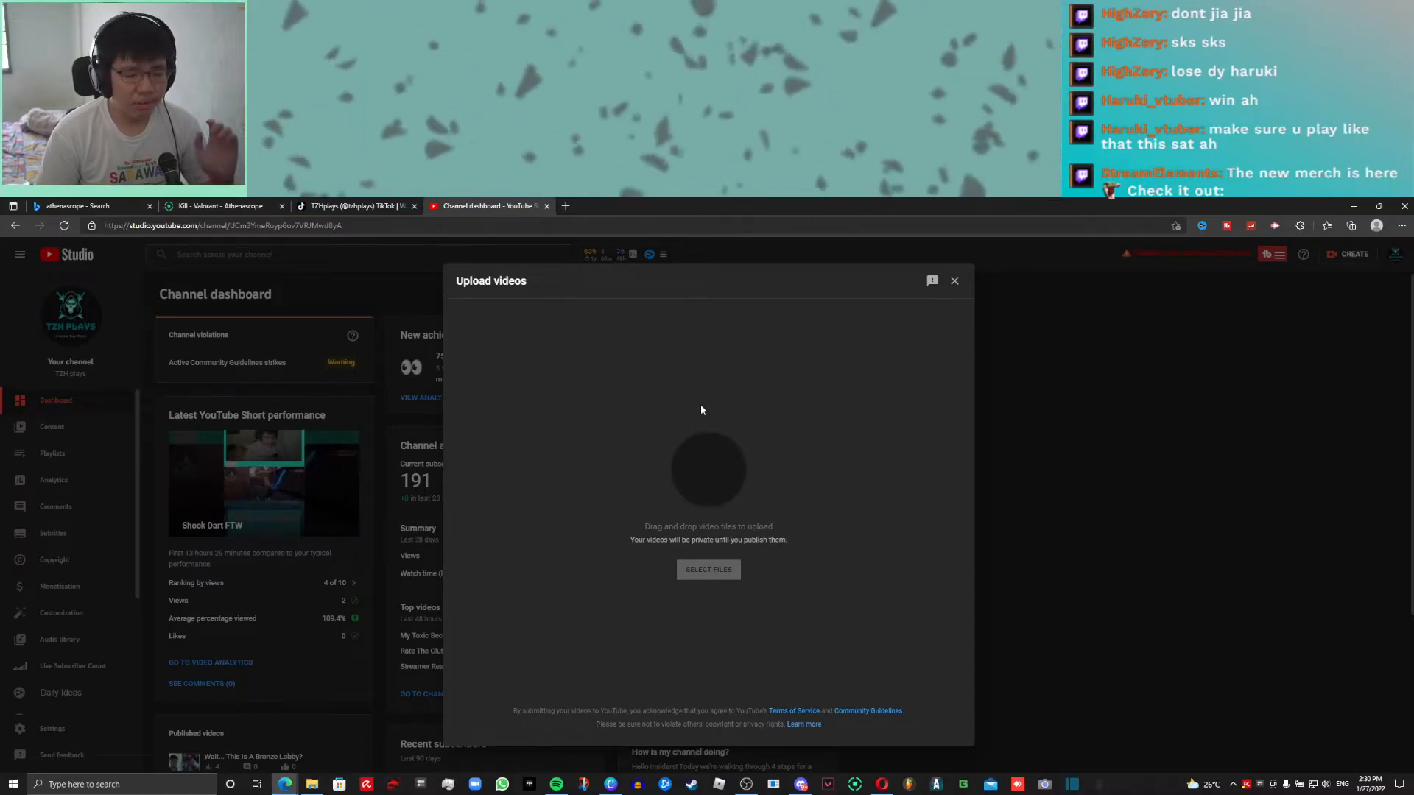
Title the YouTube video "How?" and glance back at the TikTok profile page
text(How)
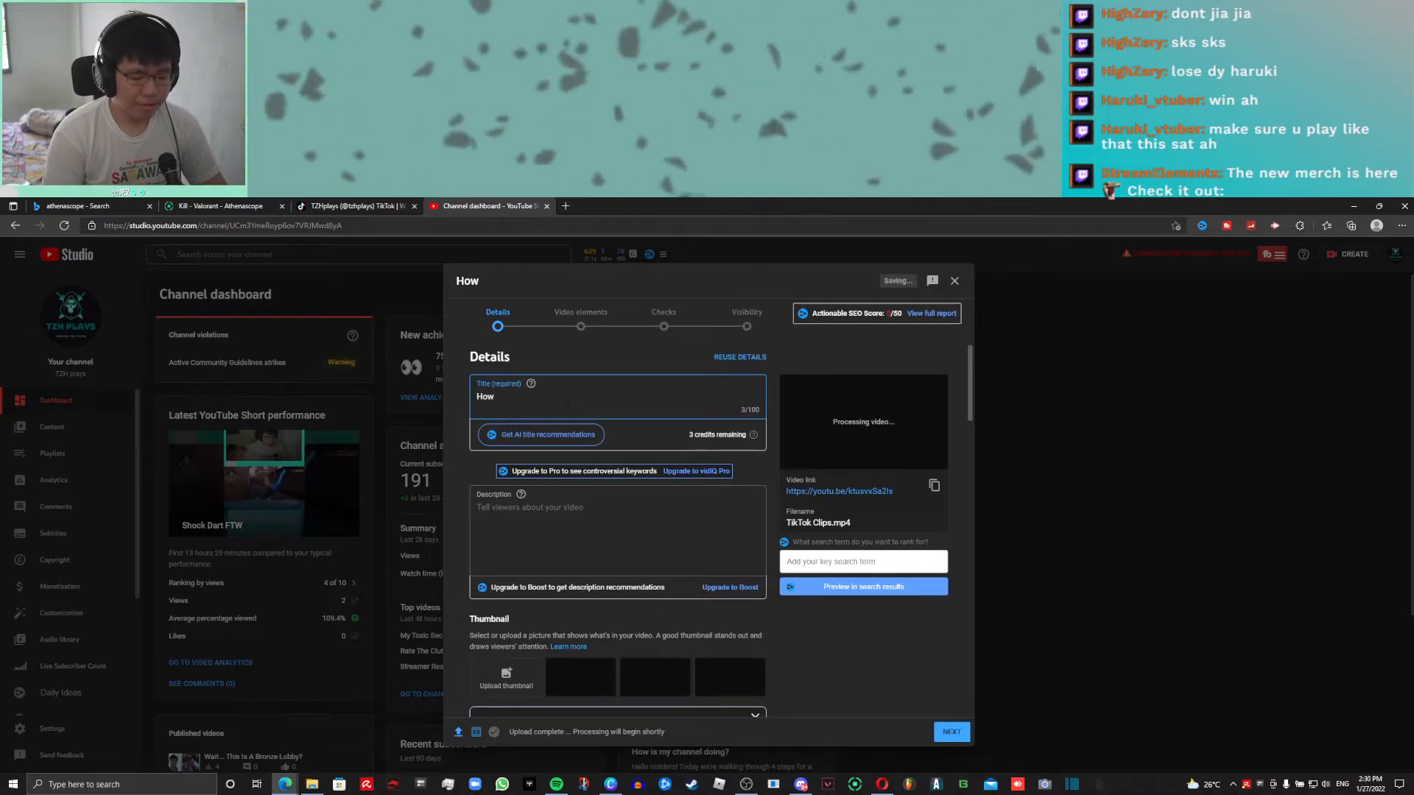
text(?)
scroll(569, 405, down, 3)
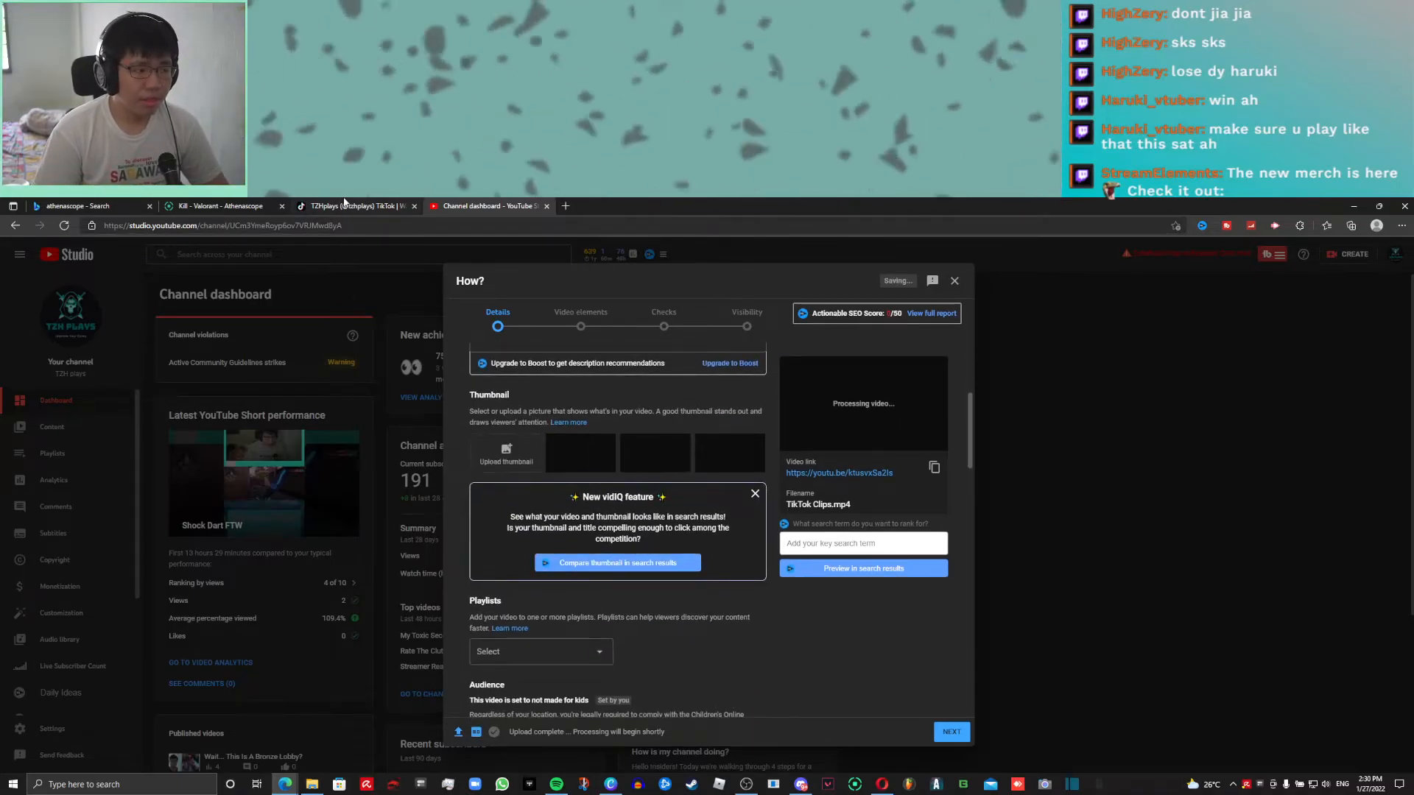
click(353, 206)
click(509, 202)
scroll(611, 427, up, 4)
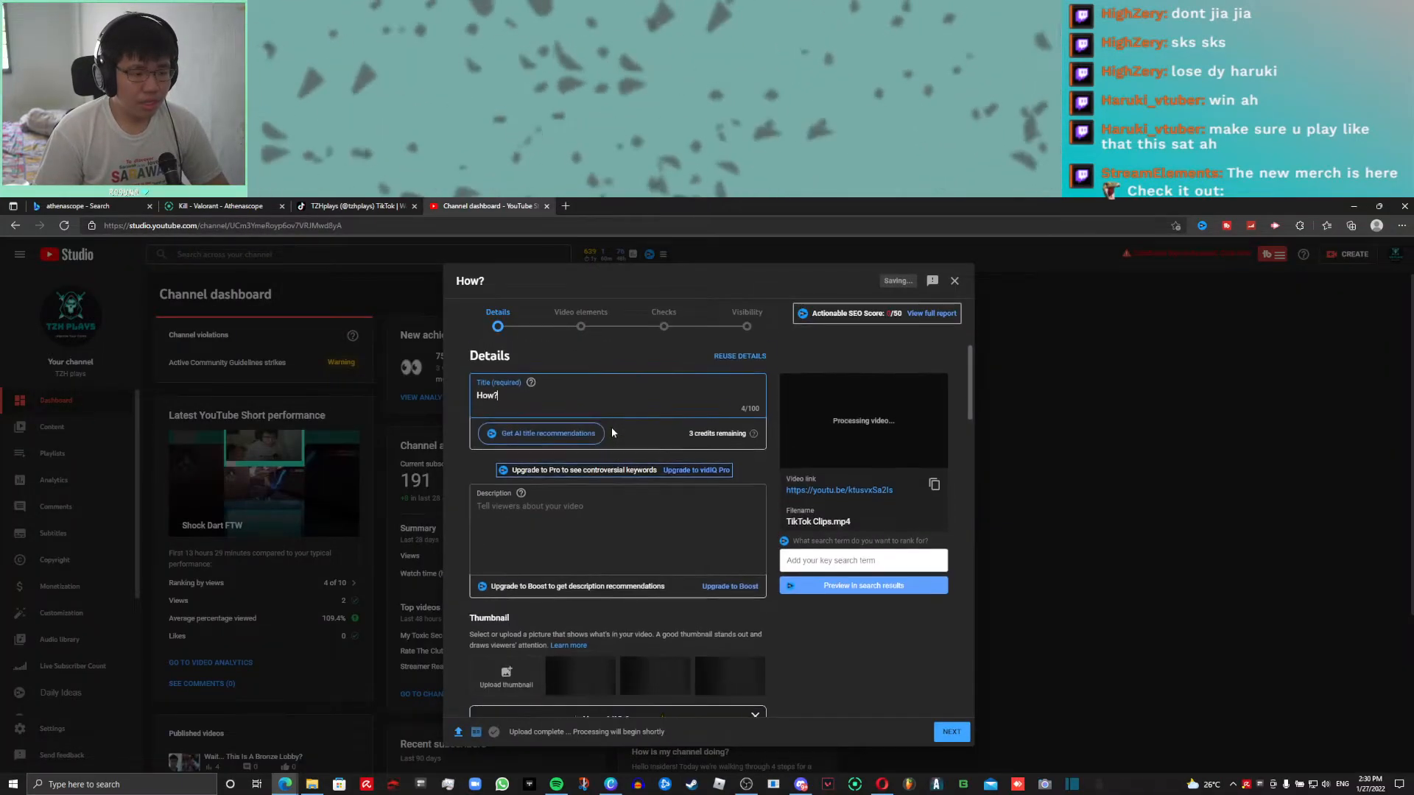
Set the game title to Valorant under the video's Gaming category
scroll(612, 427, down, 7)
scroll(612, 427, up, 3)
scroll(703, 593, down, 10)
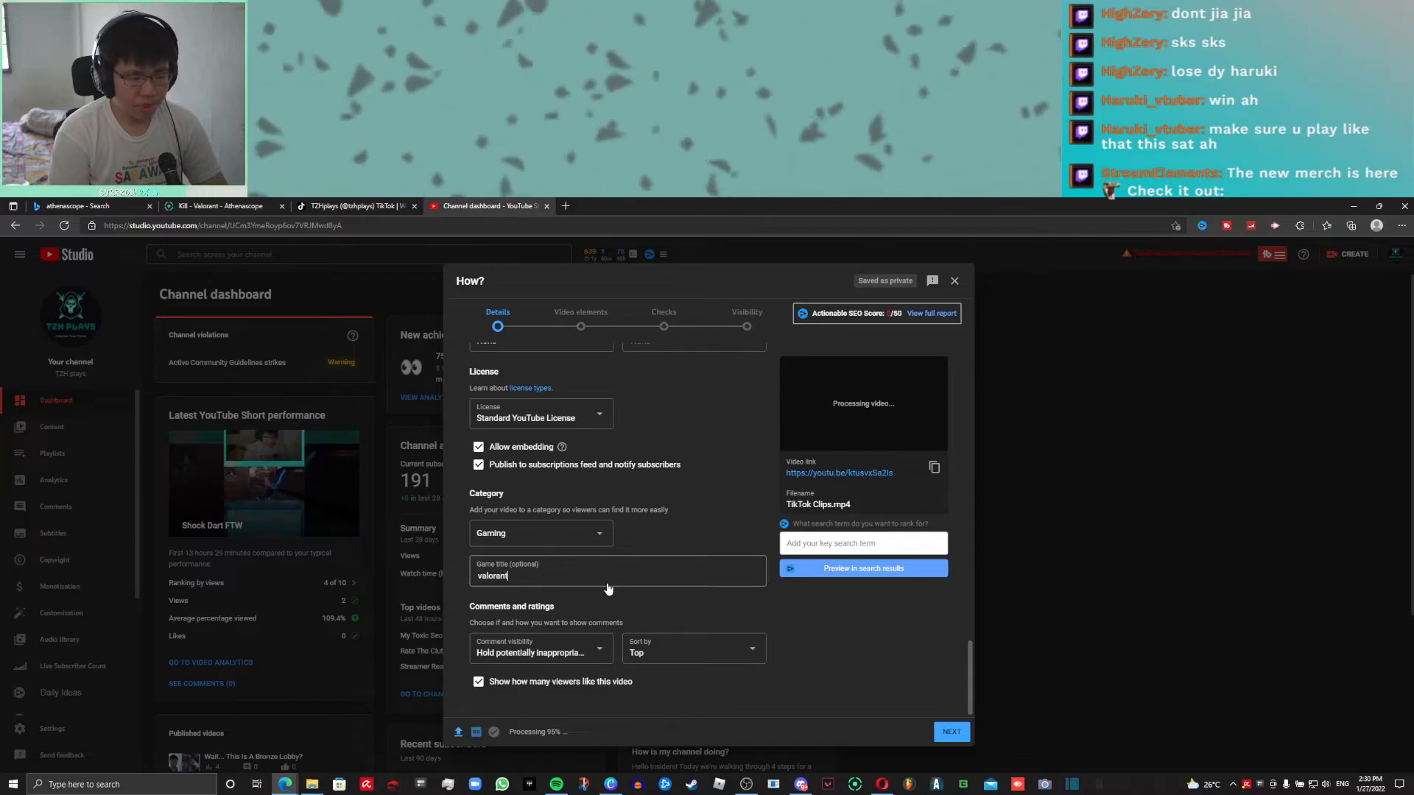
click(541, 621)
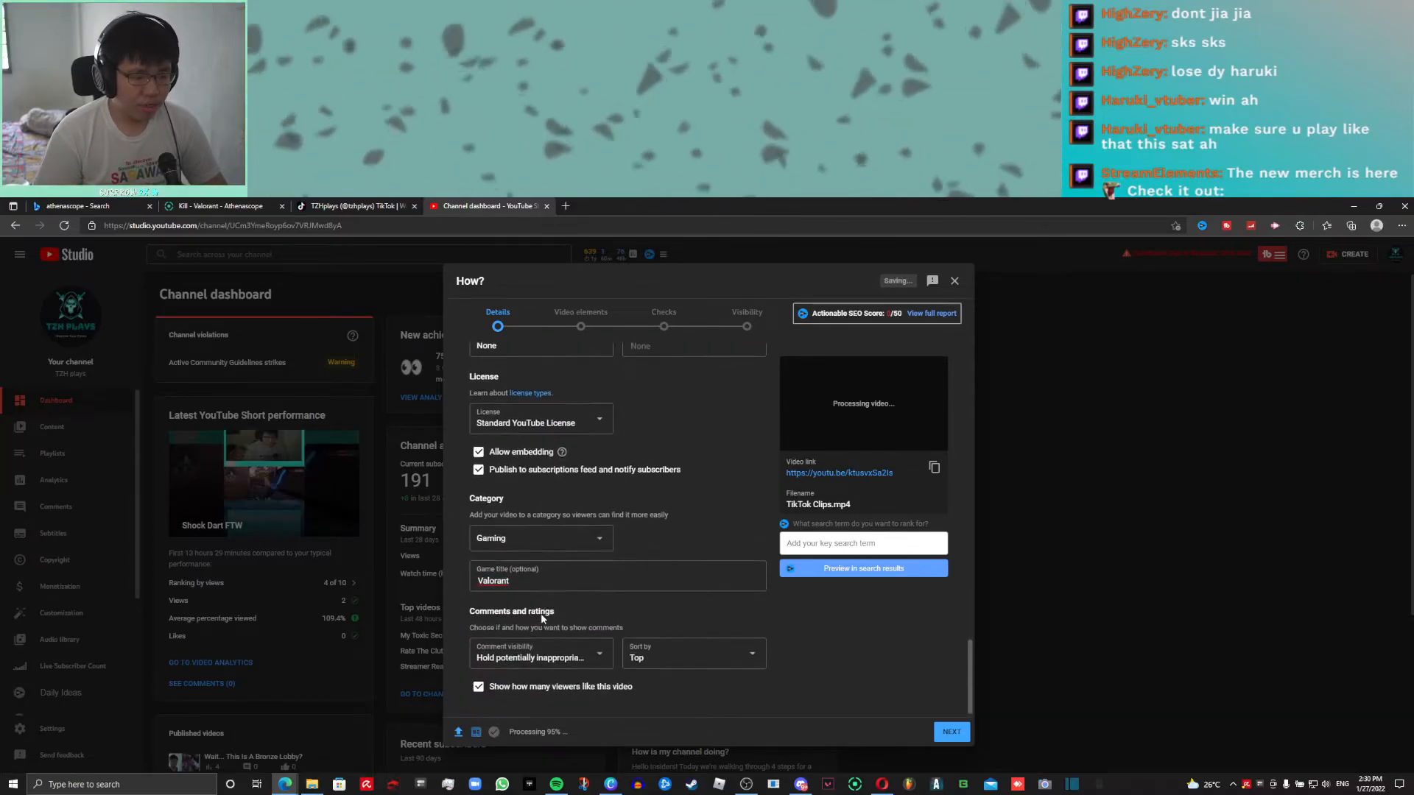
Add the tags "valorant gameplay" and "valorant clips" to the video
scroll(546, 589, up, 5)
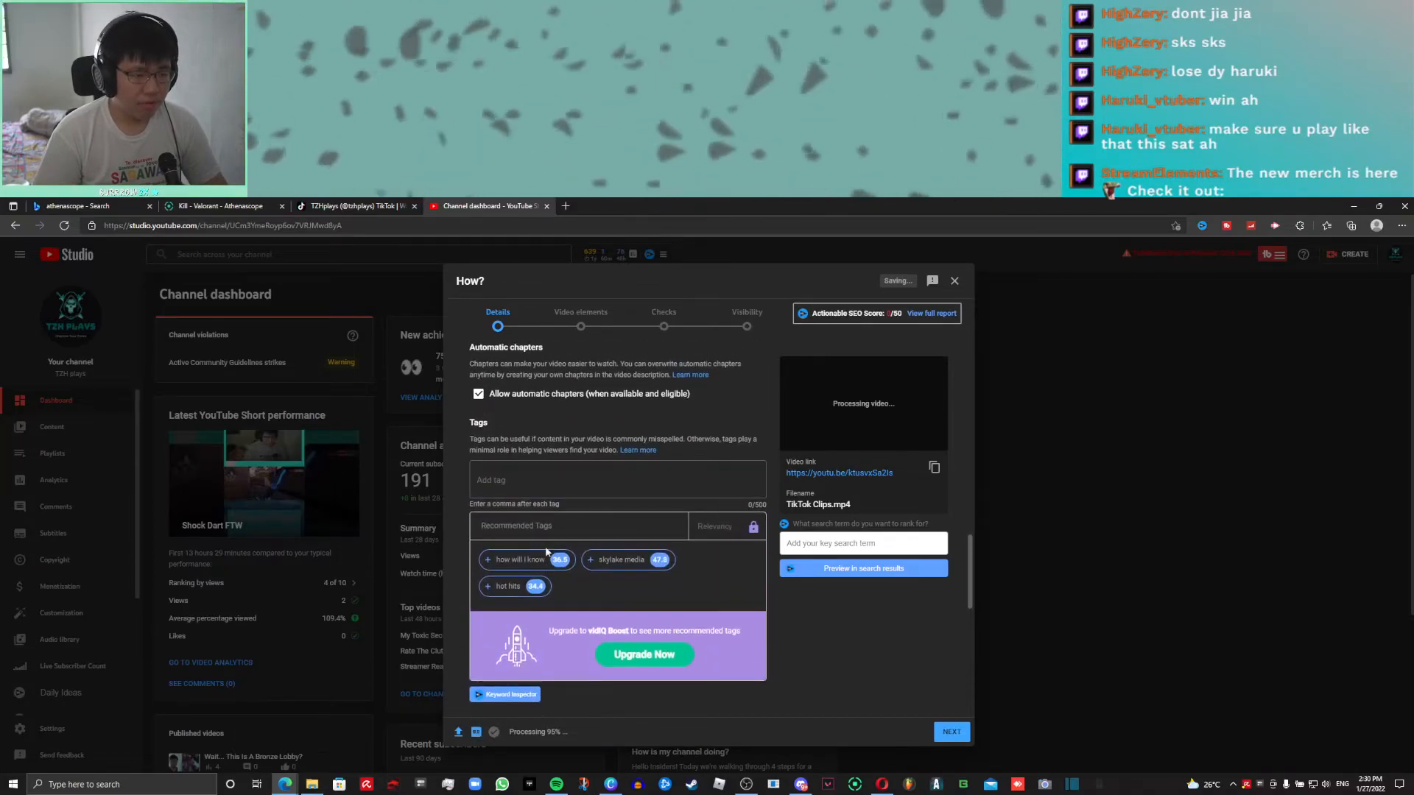
click(523, 481)
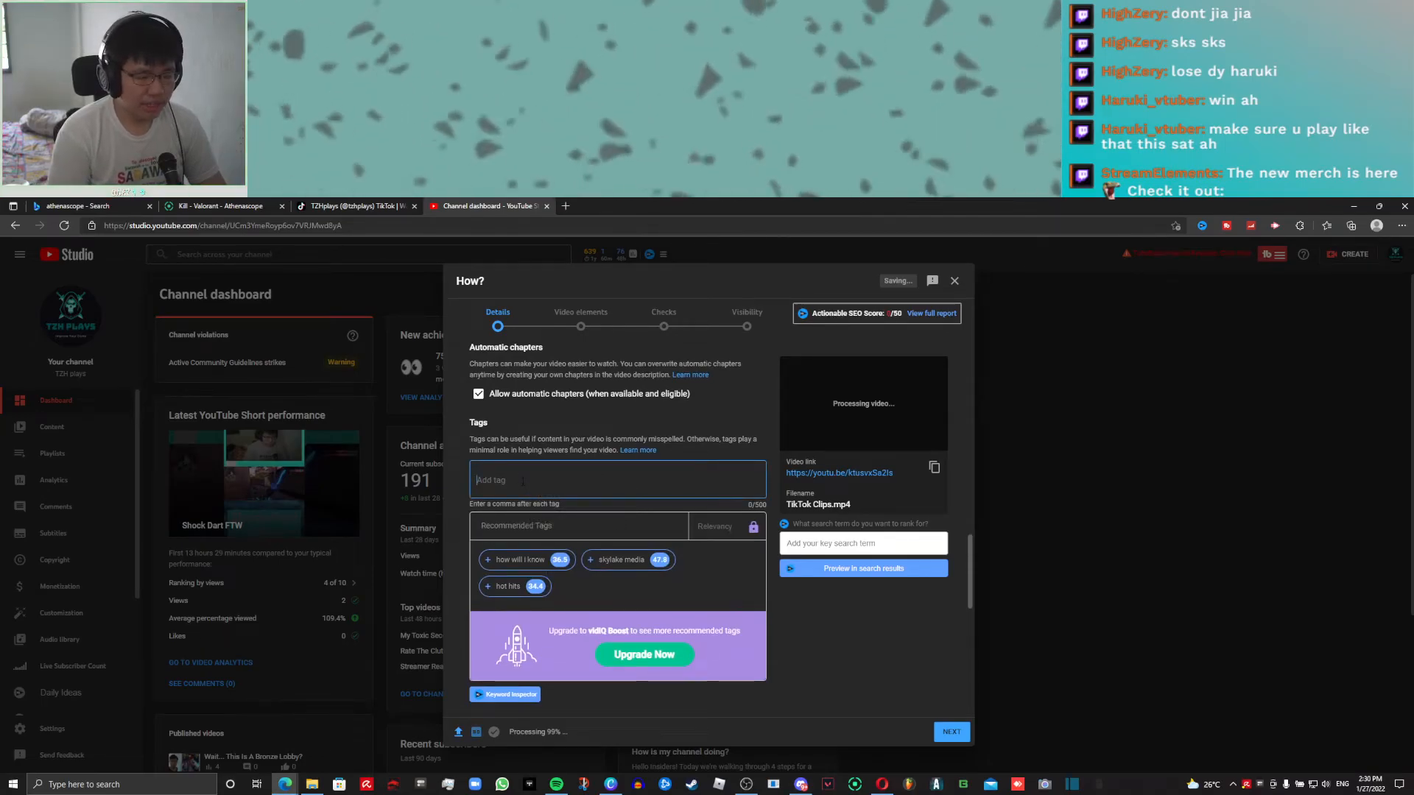
text(valorant )
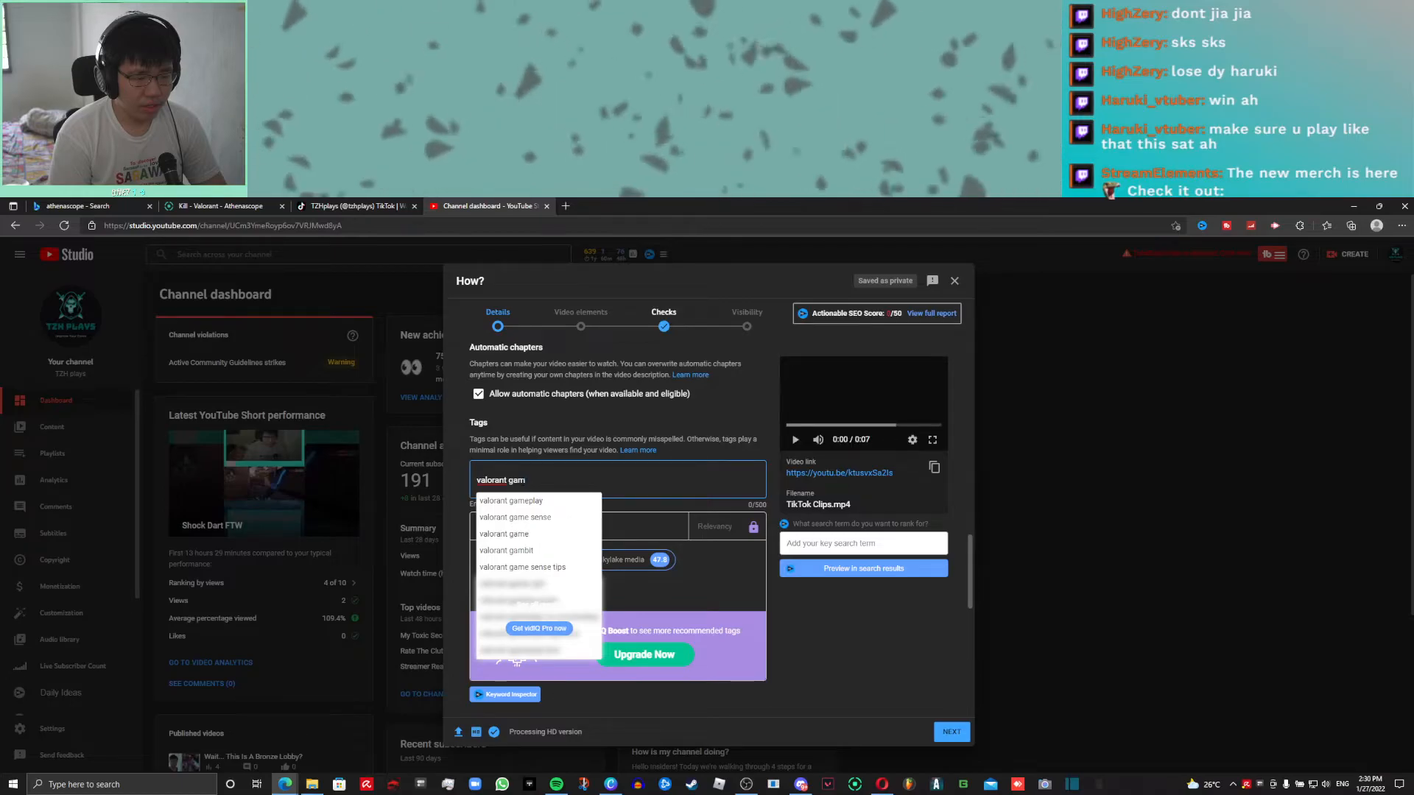
text(gam)
click(519, 500)
text(valorant c)
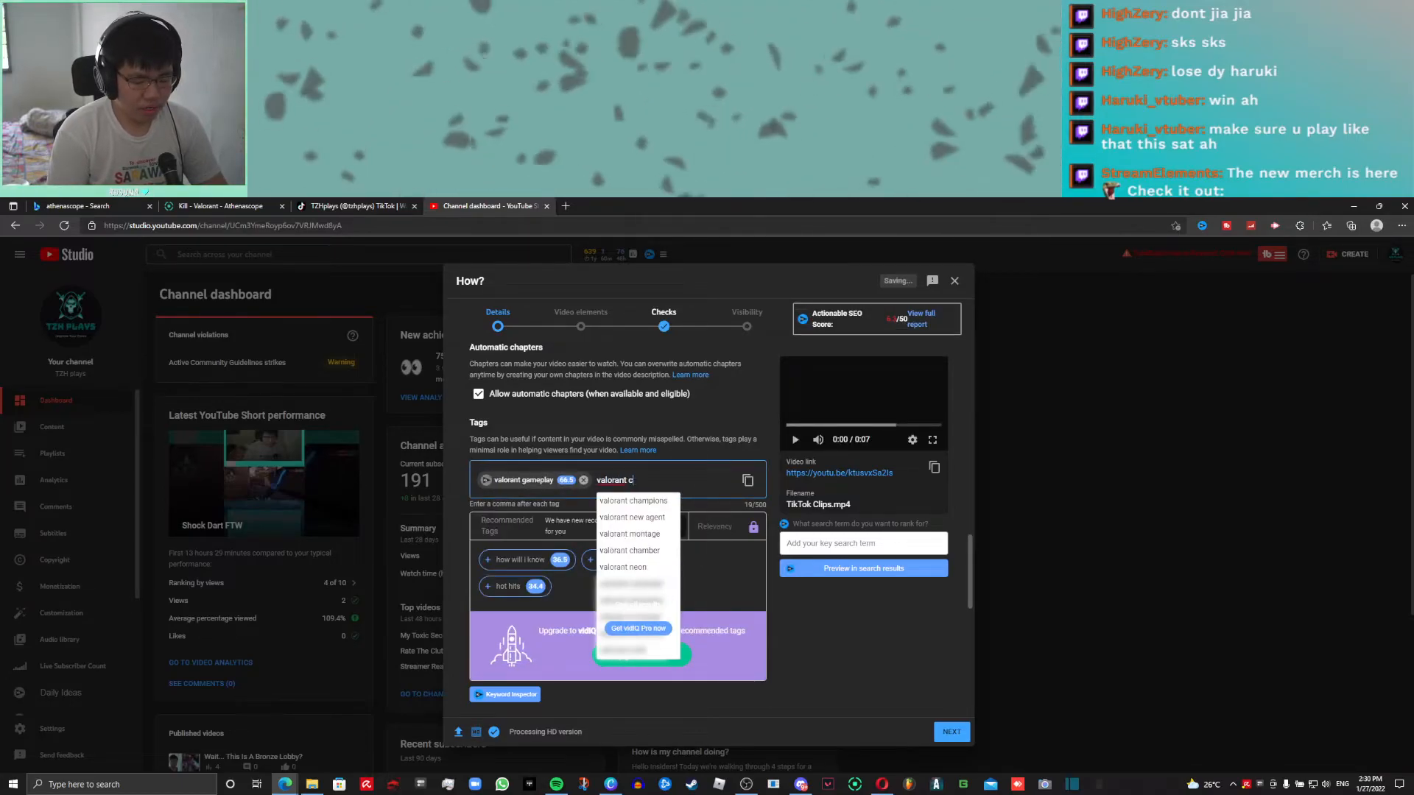
text(lips)
key(Return)
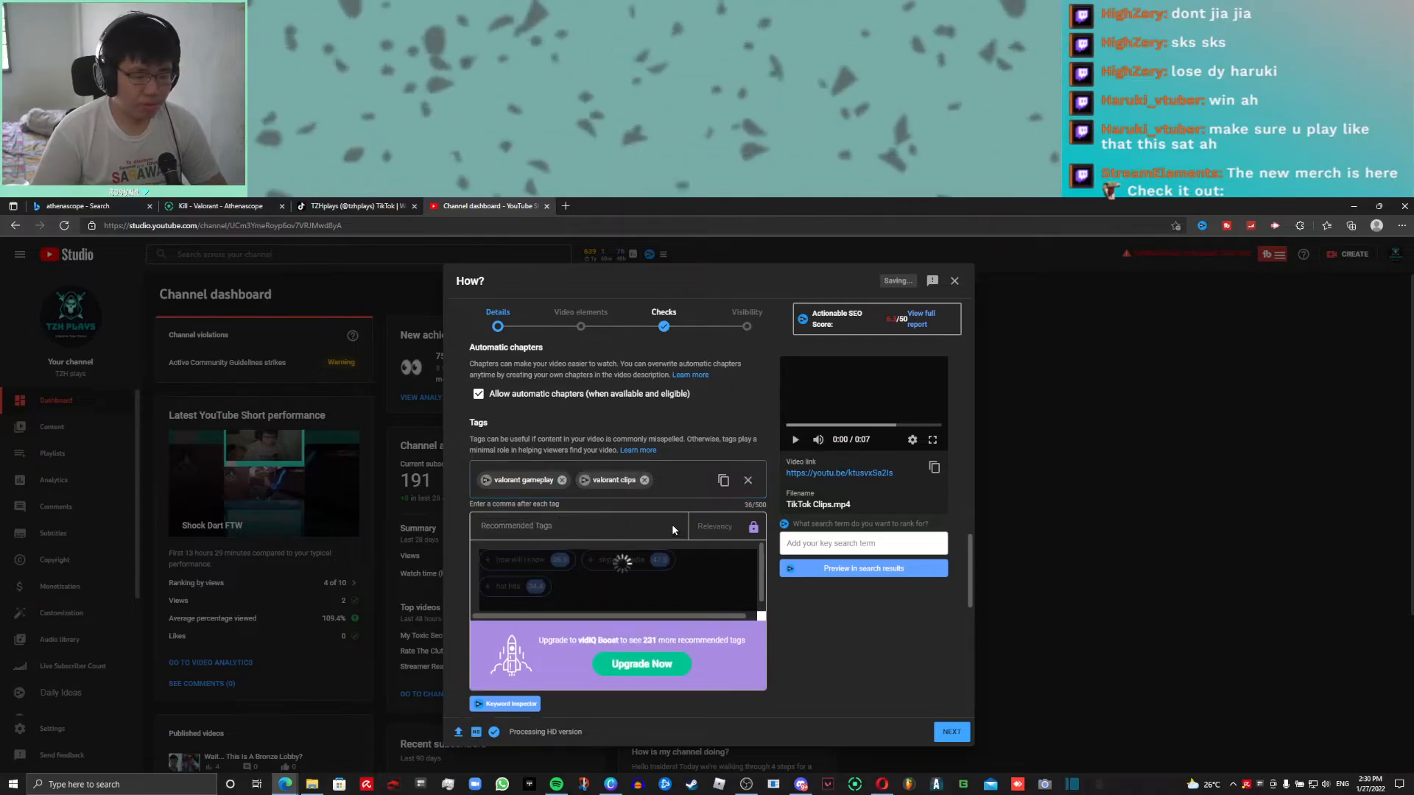
Add the tags "valorant best moments", "valorant highlights", "valorant twitch clips" and "valorant" from keywords related to the "valorant clips" and "valorant gameplay" tags
click(583, 480)
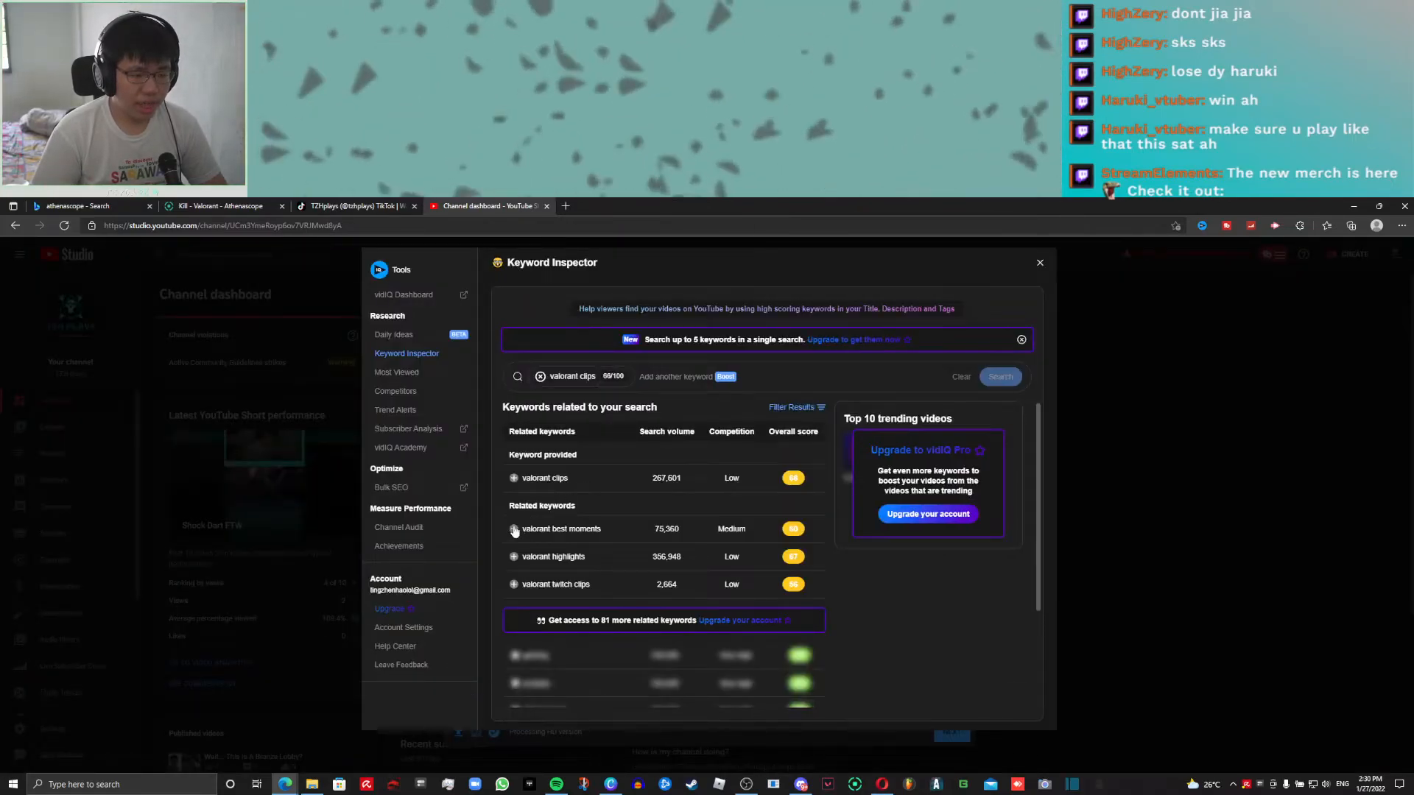
click(513, 529)
click(1125, 552)
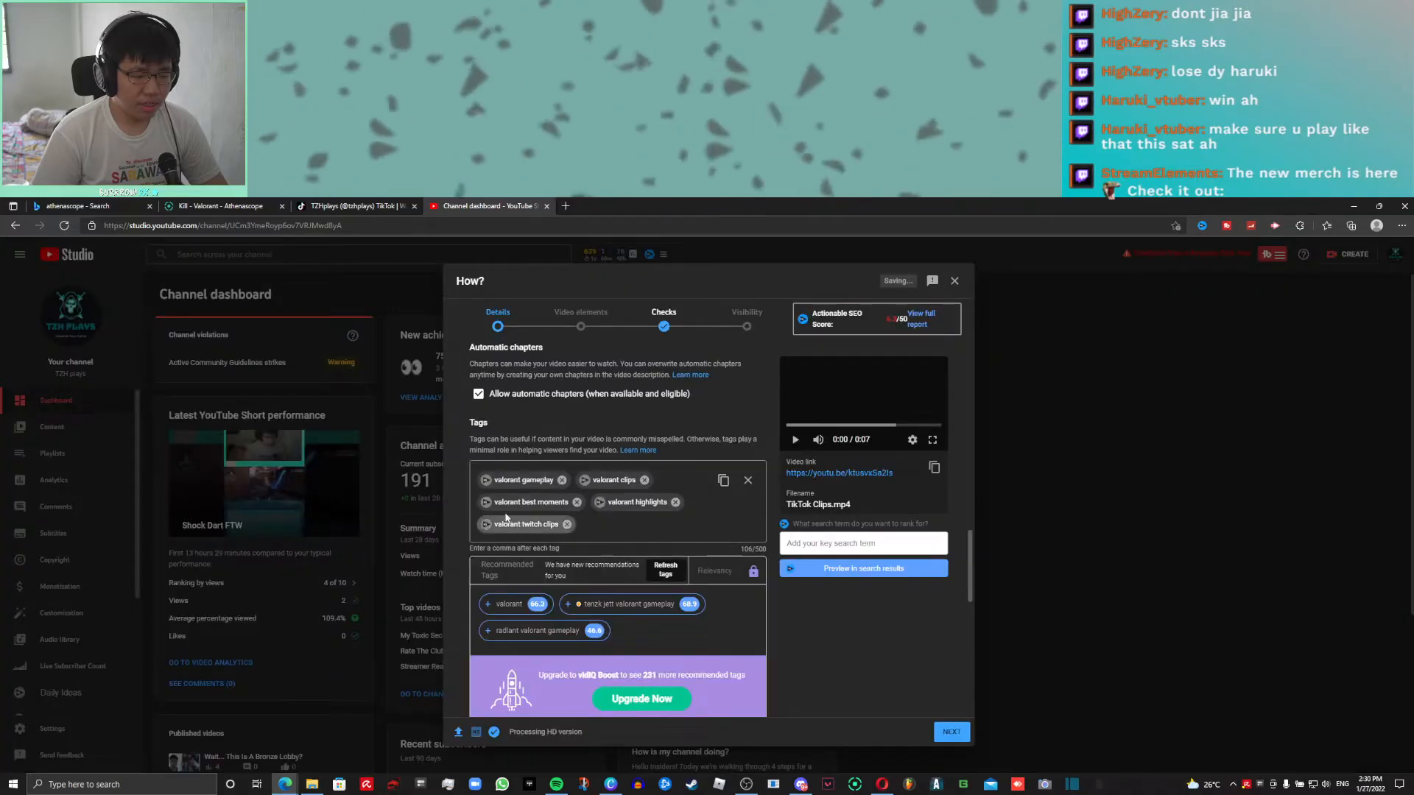
click(483, 475)
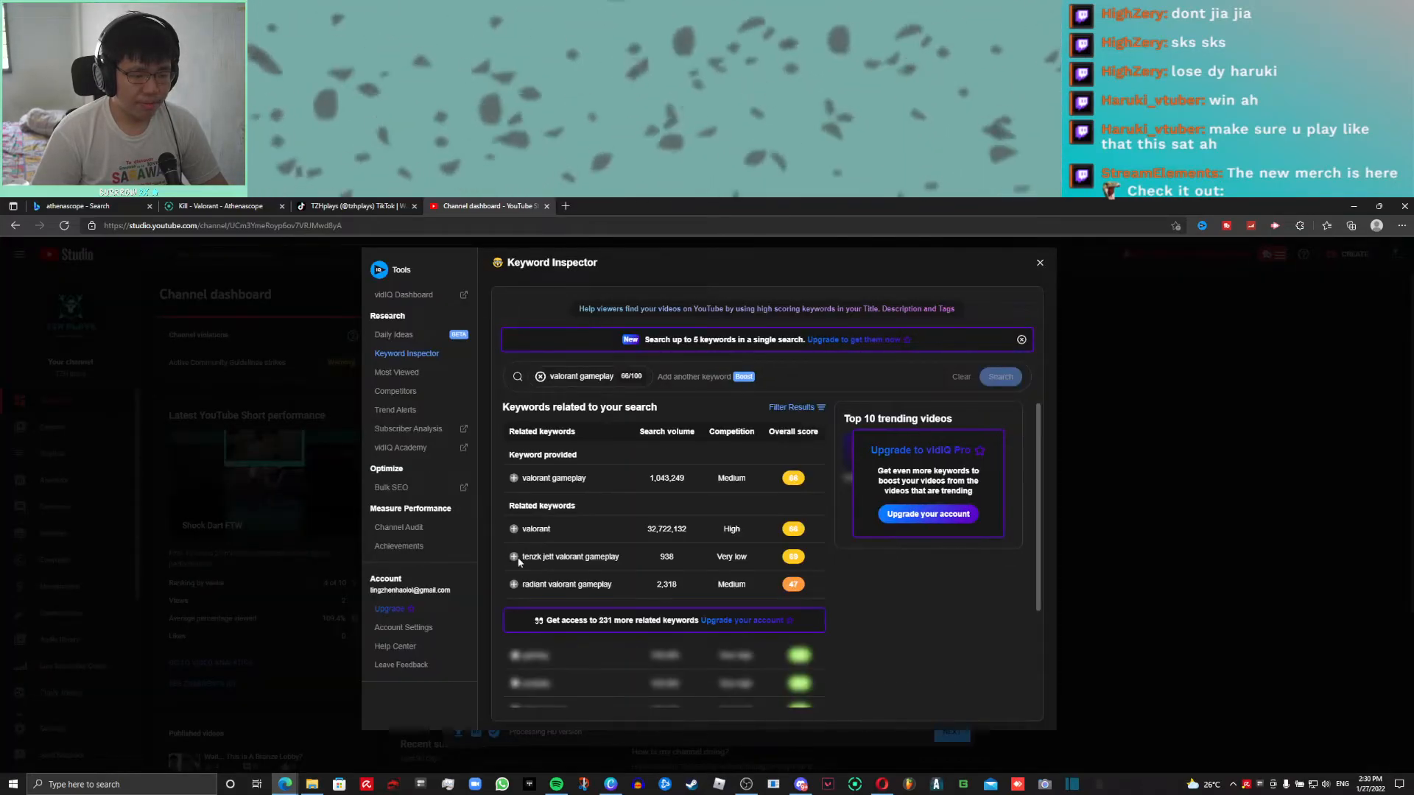
click(1104, 559)
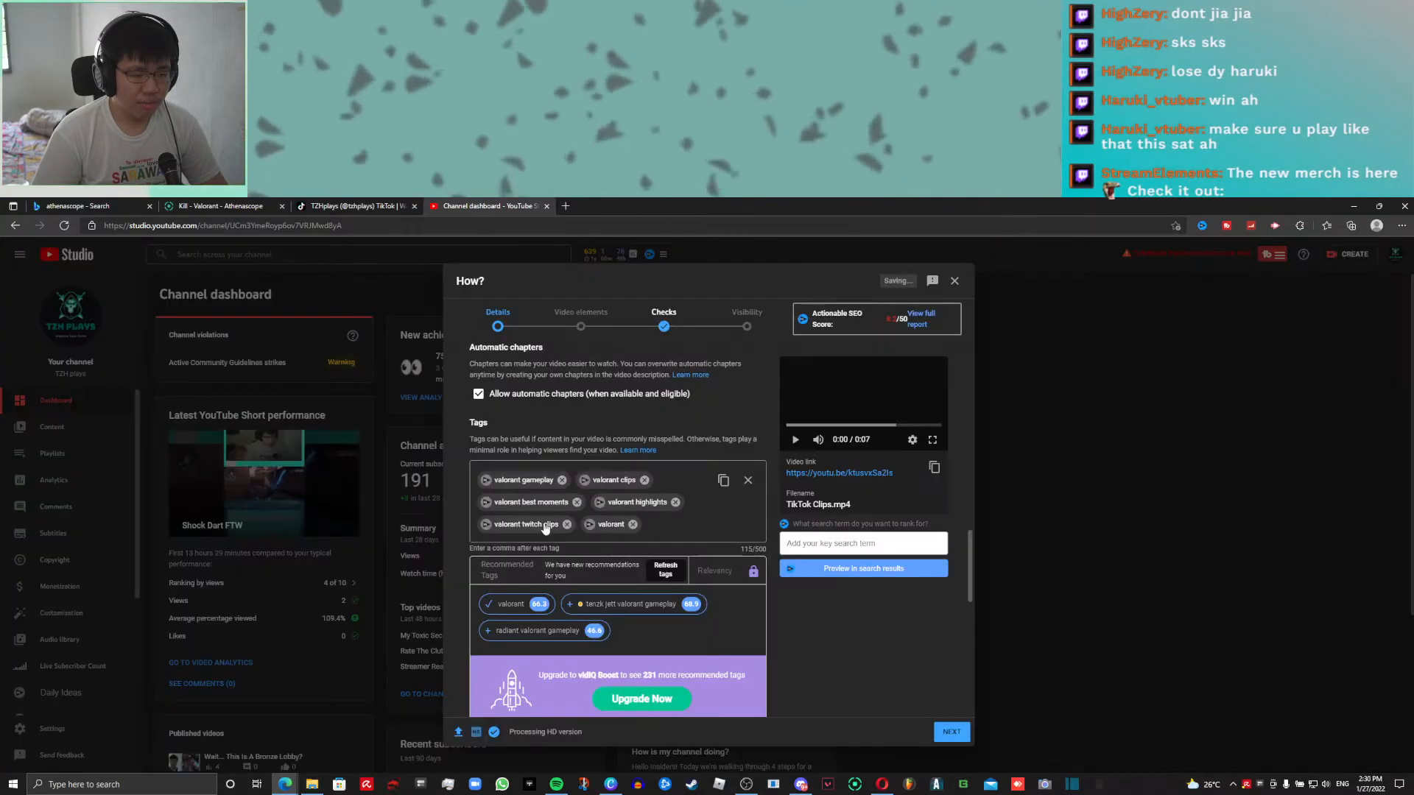
Add the tag "valorant montage" from the keywords related to "valorant best moments" and check the related keywords for "valorant highlights"
click(485, 503)
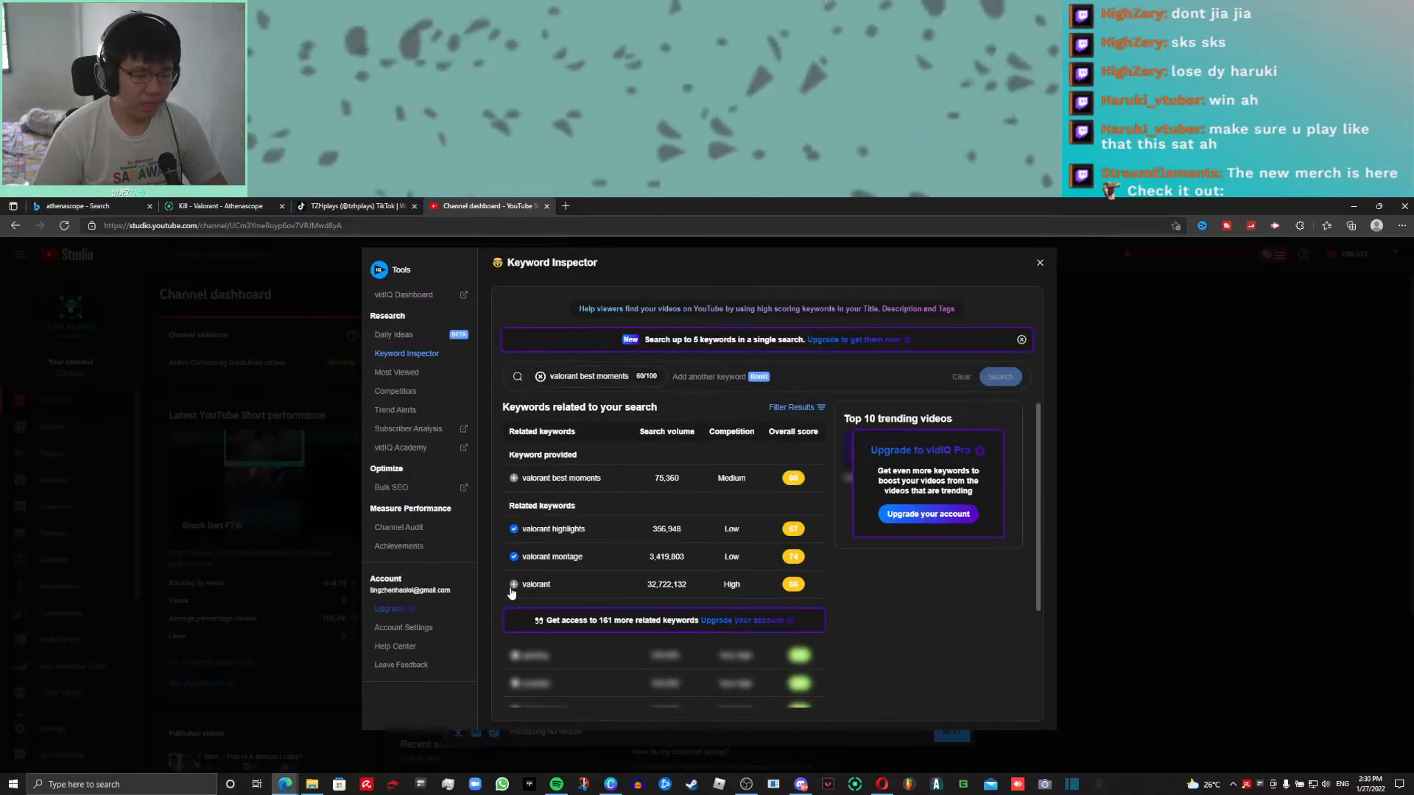
click(1162, 532)
click(600, 503)
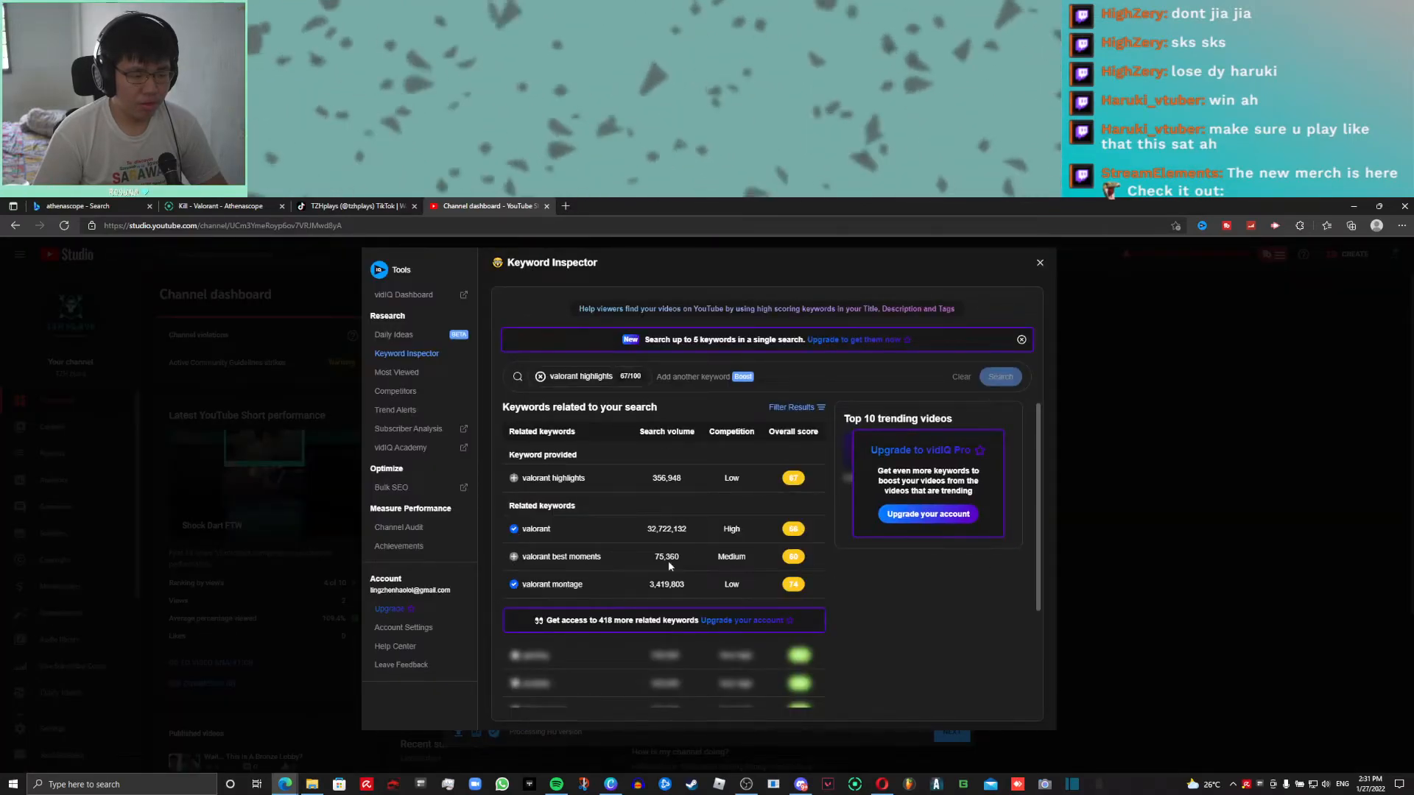
click(1097, 549)
Add the tags "best of valorant" and "valorant moments" from keywords related to the "valorant twitch clips" and "valorant" tags
click(483, 528)
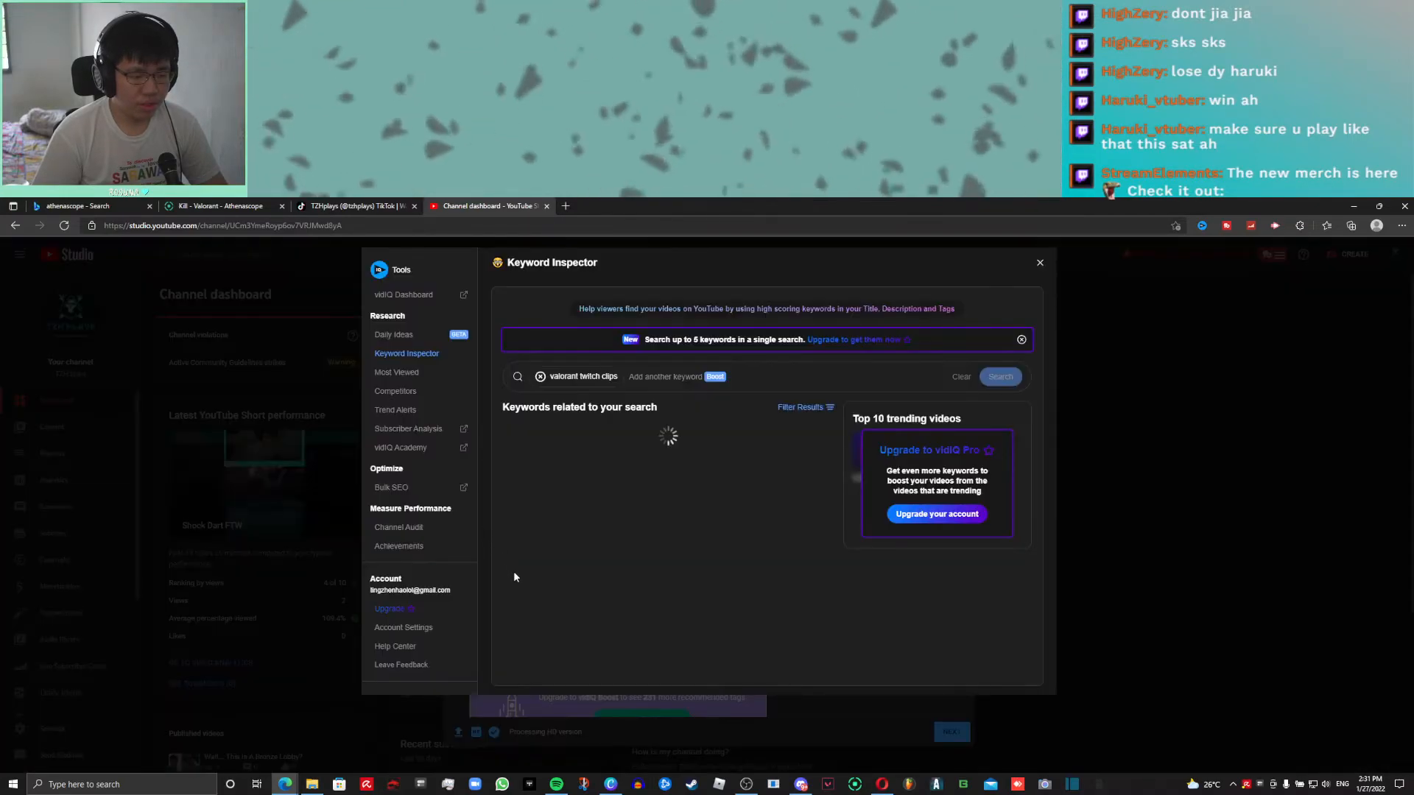
click(1080, 546)
click(552, 532)
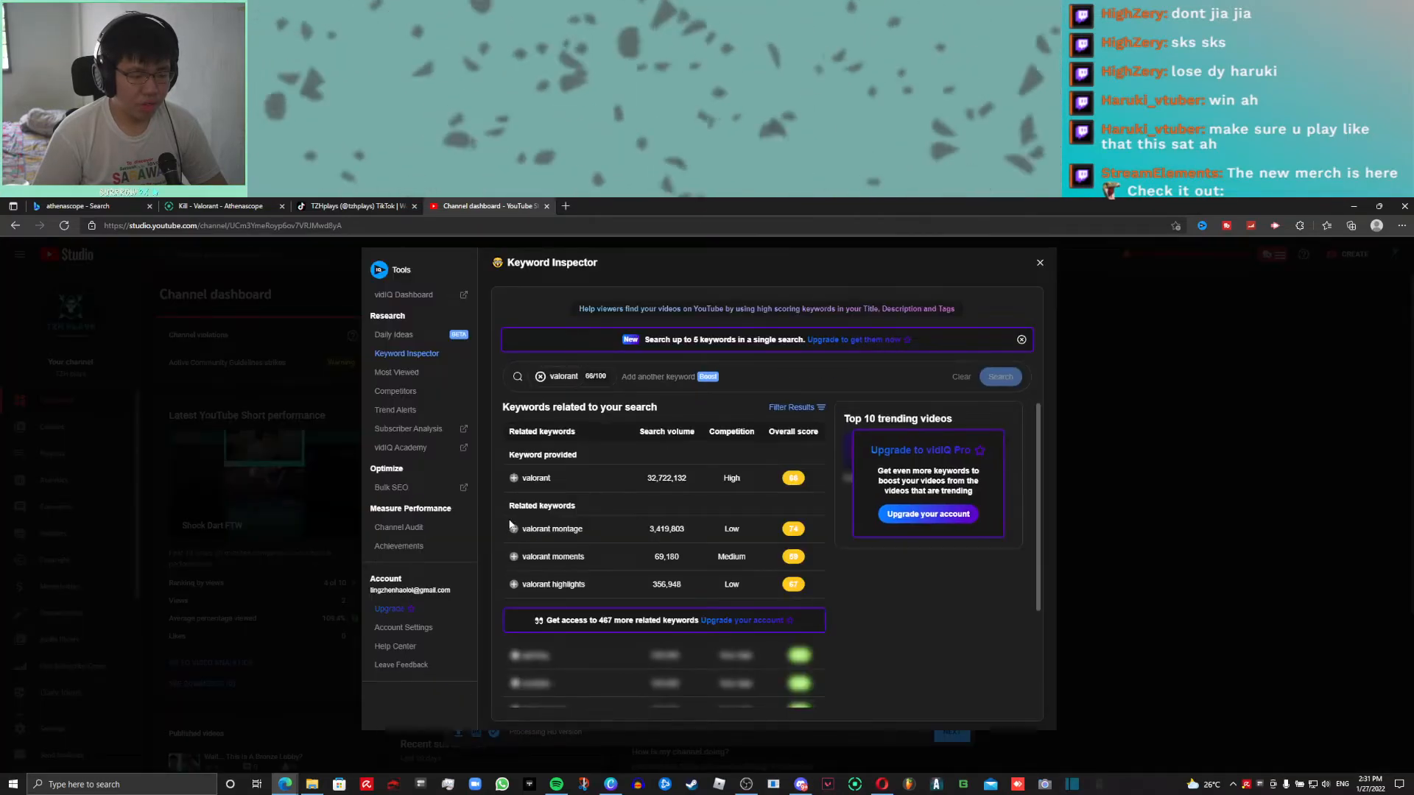
click(1174, 561)
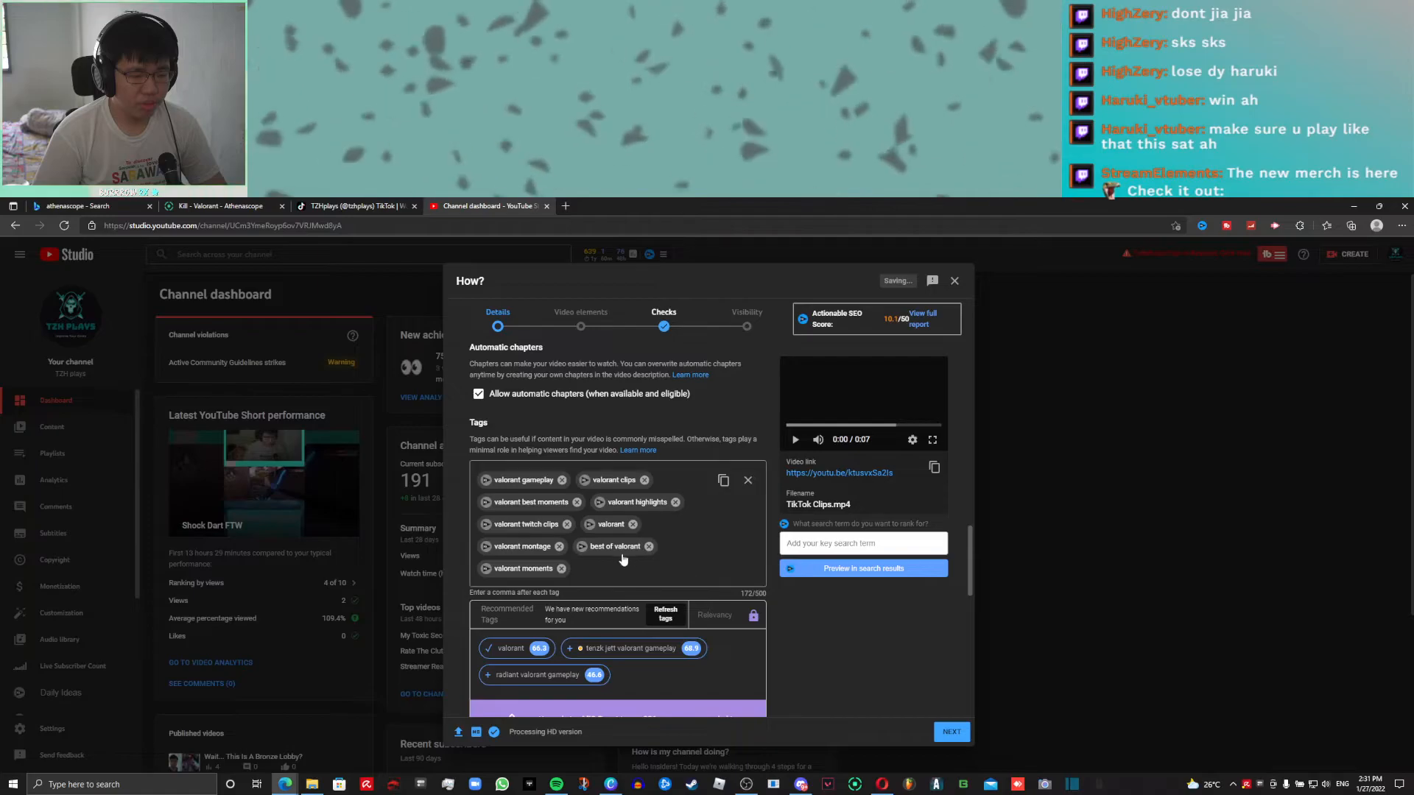
Check the related keywords for the "valorant" and "valorant montage" tags and return to the video details
click(590, 532)
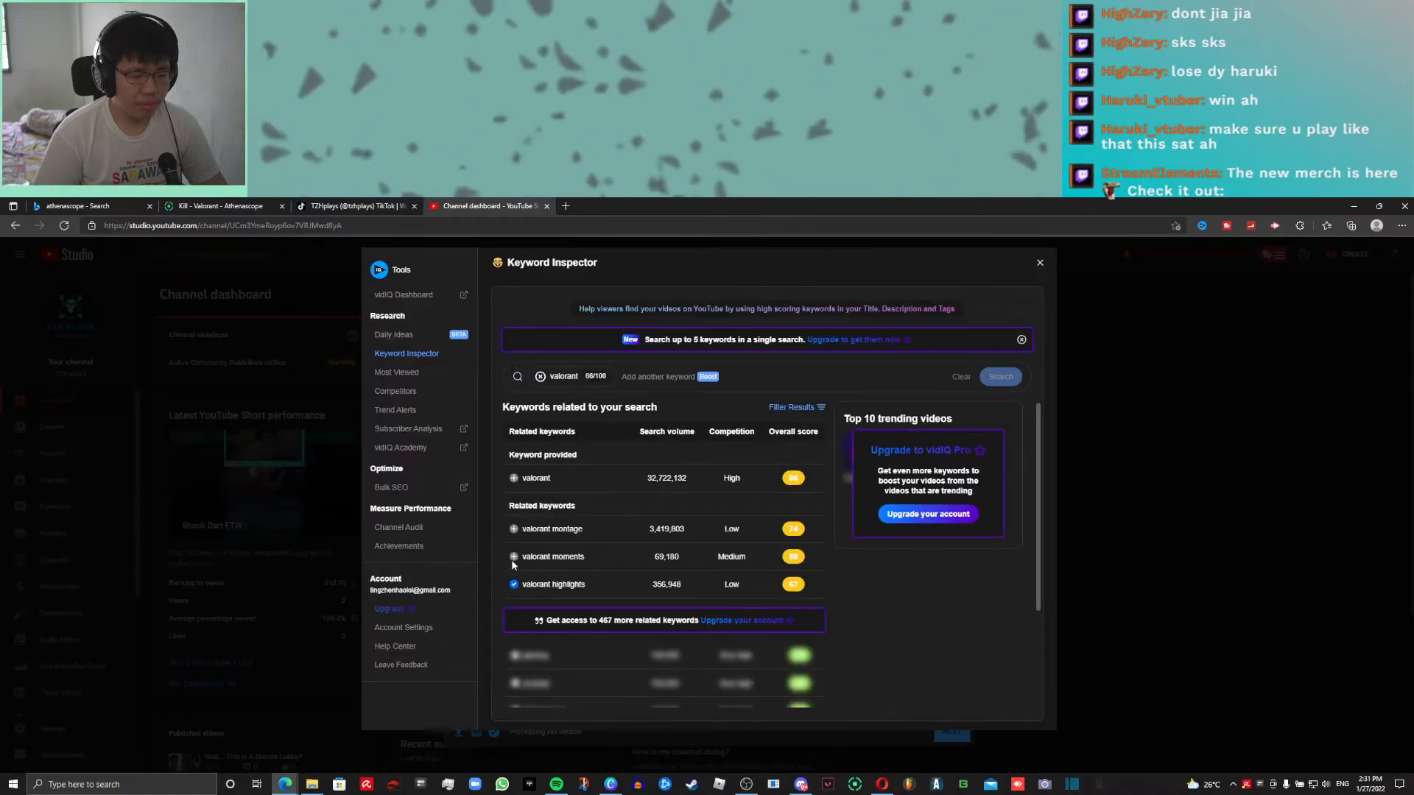
click(513, 532)
click(484, 545)
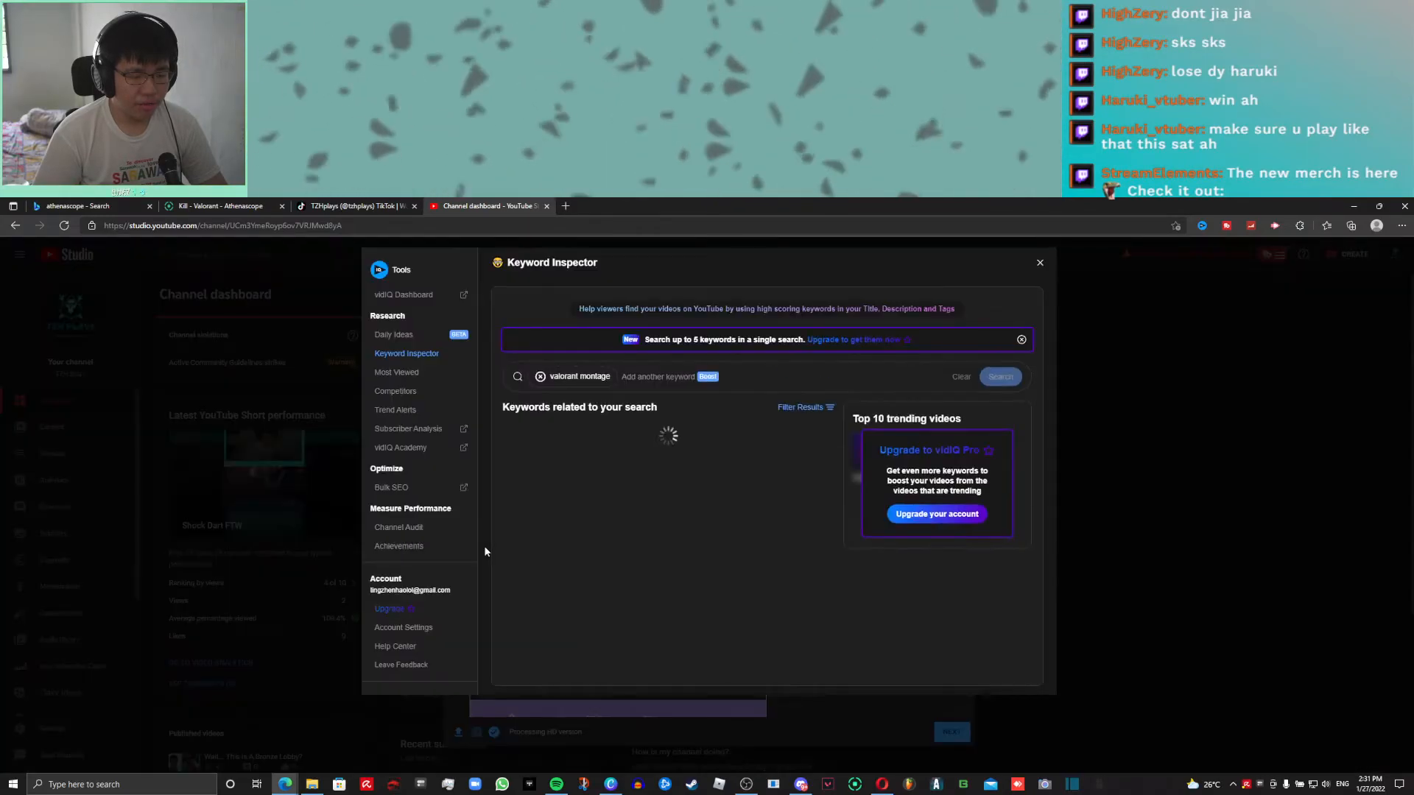
click(514, 557)
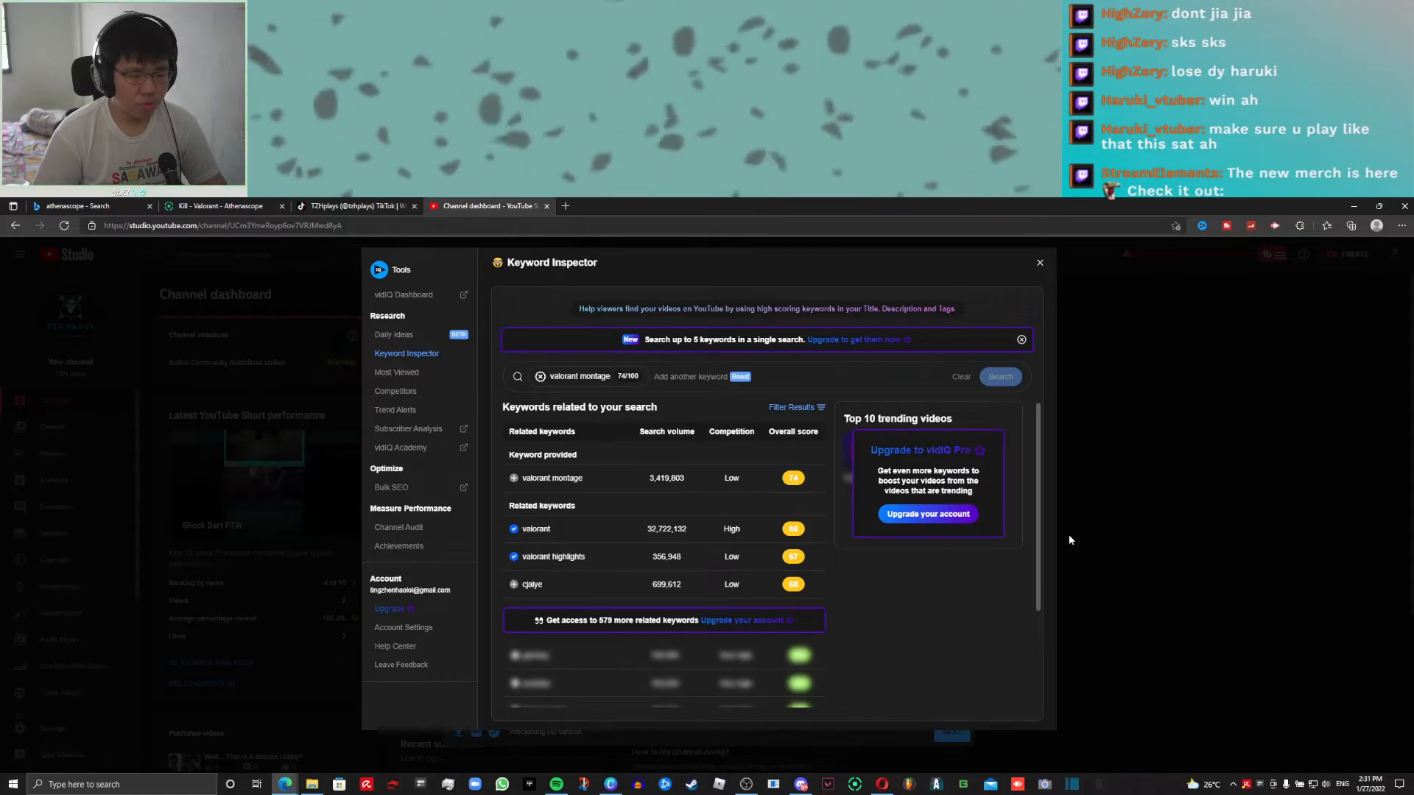
click(1069, 540)
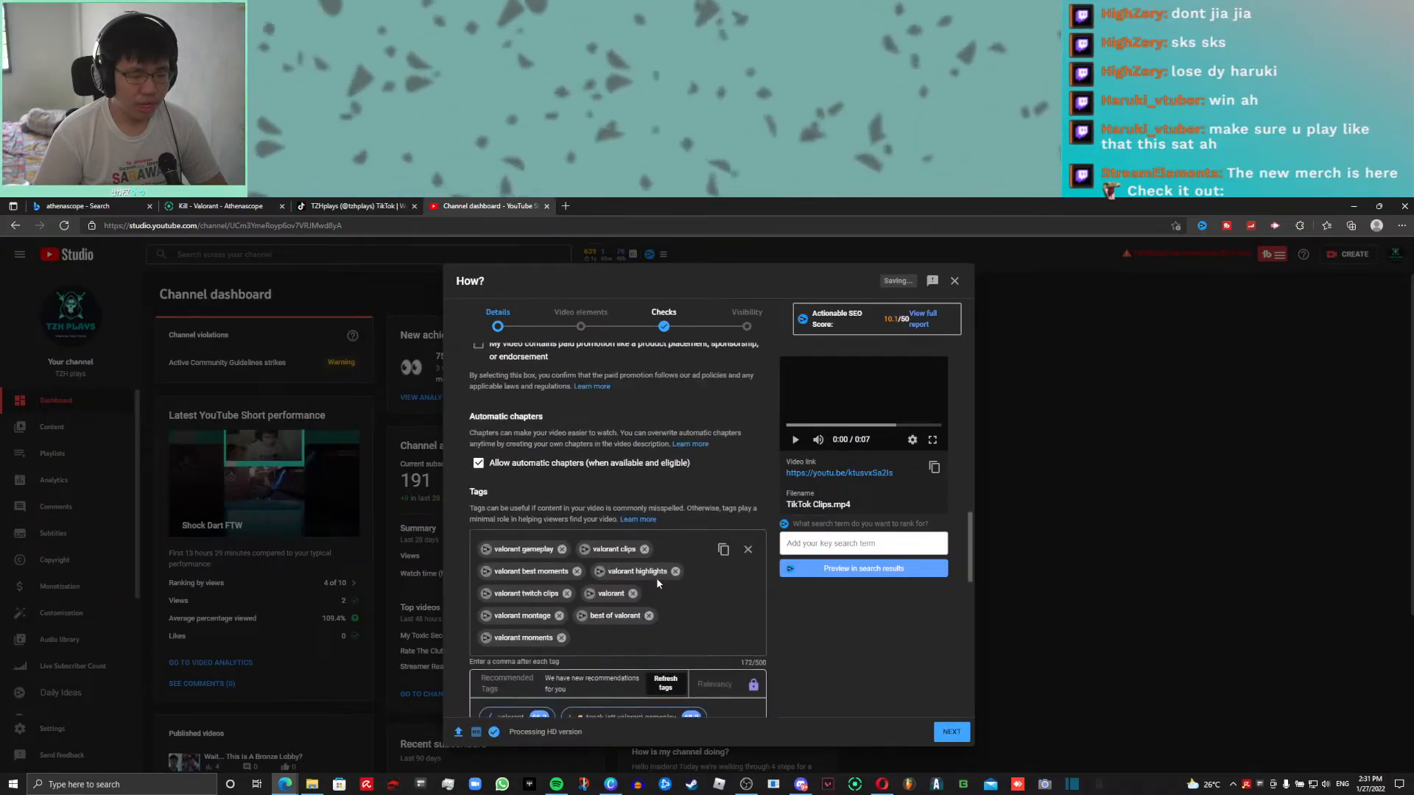
Advance the upload past the video elements and checks stages to the visibility settings
scroll(659, 584, up, 10)
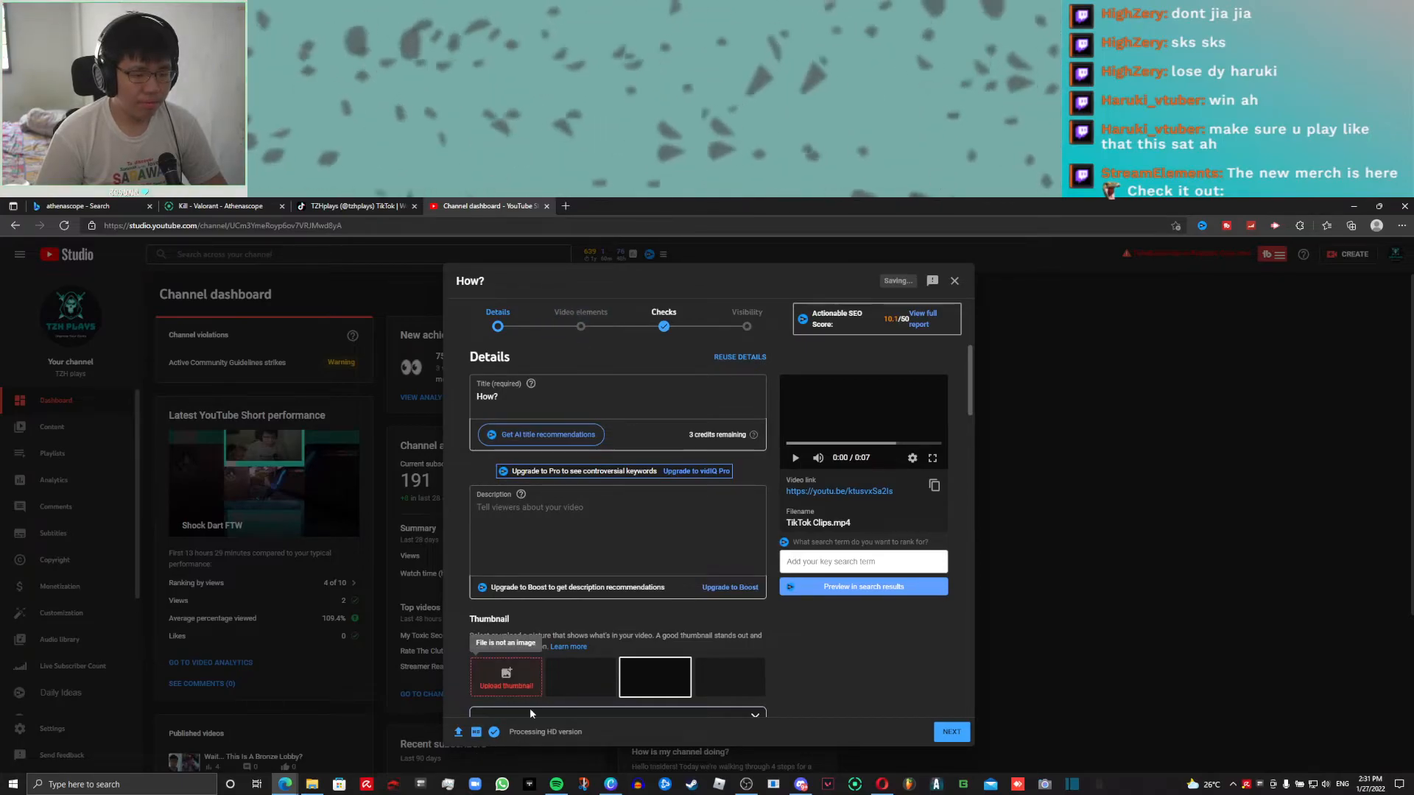
click(581, 325)
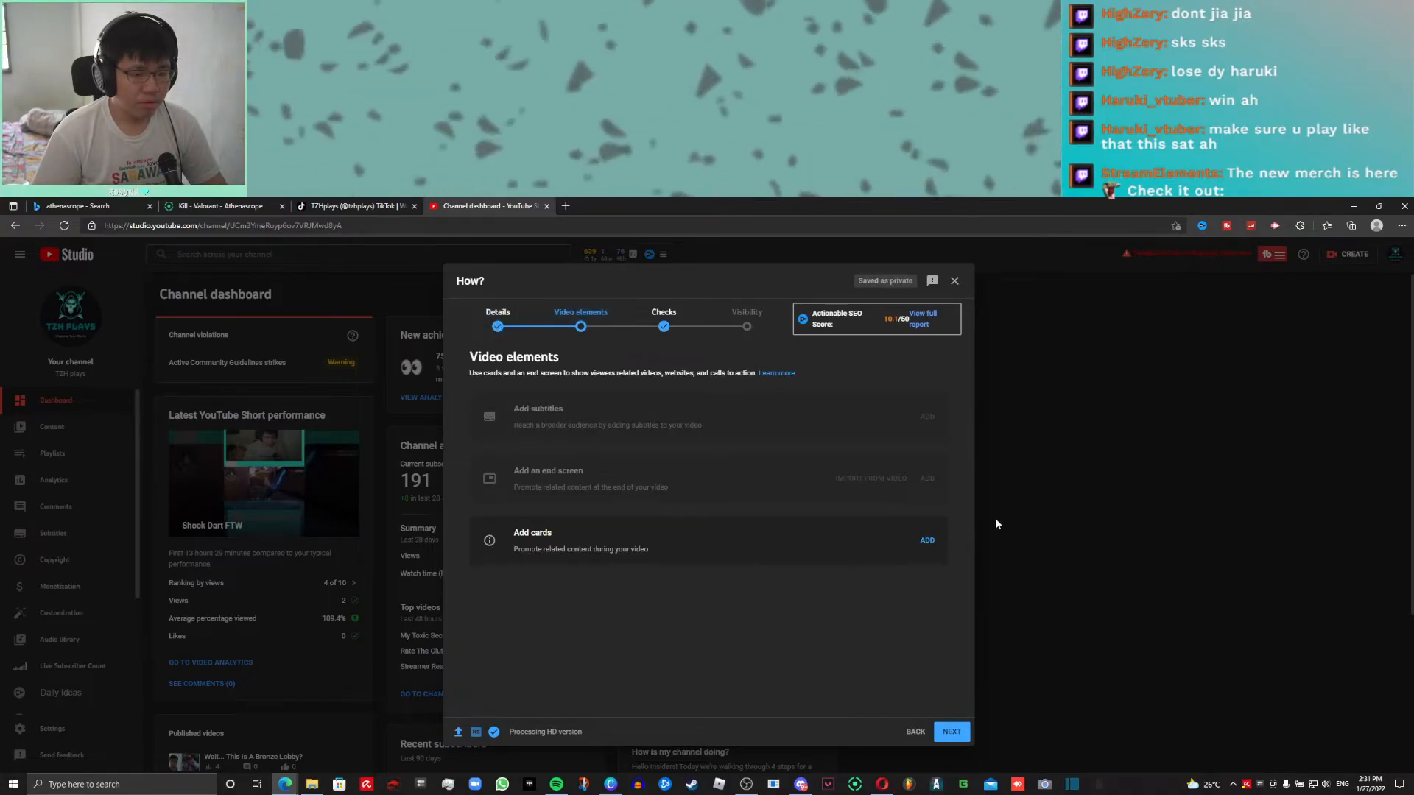
click(663, 318)
click(747, 318)
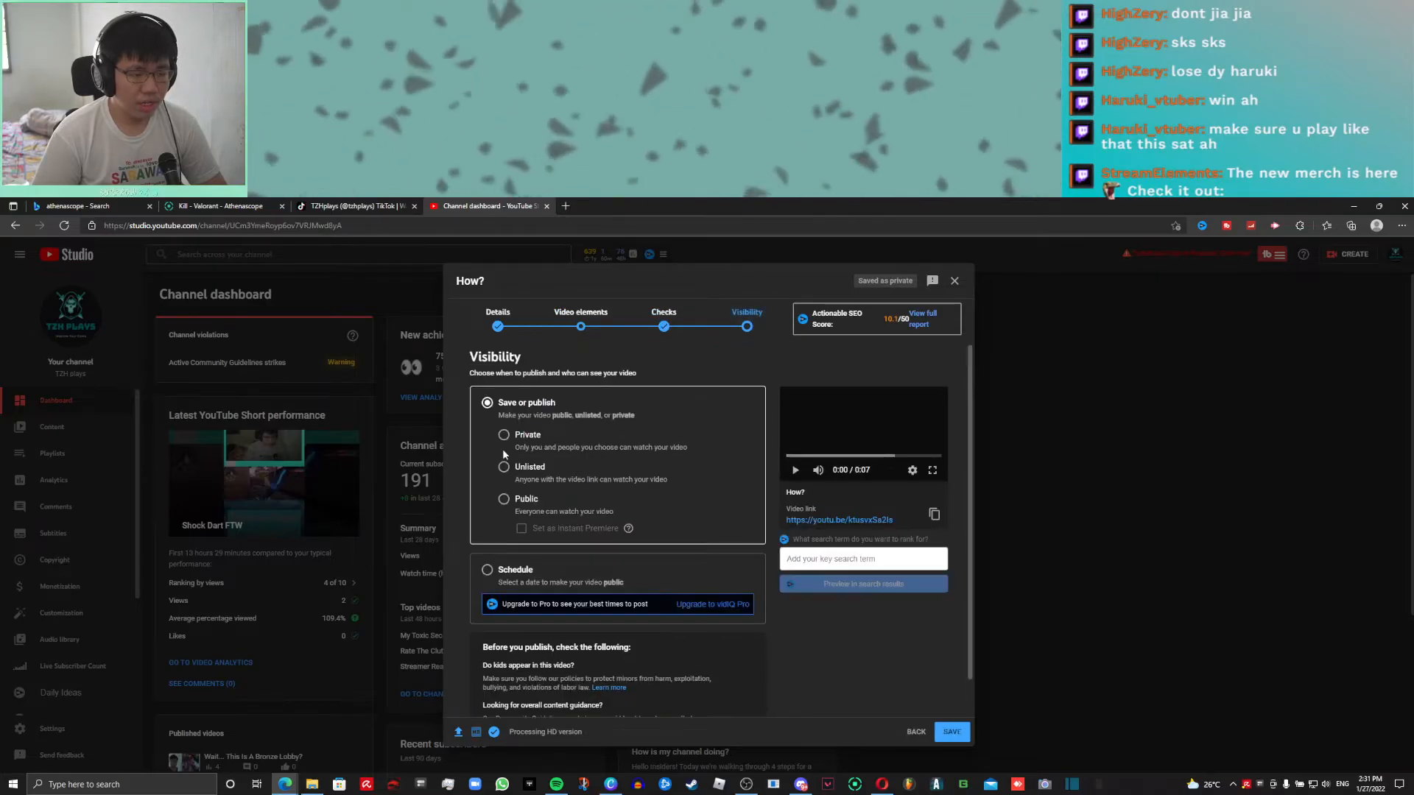
Schedule the video as a Premiere for Jan 28, 2022 at 1:00 AM and close the upload confirmation
click(527, 577)
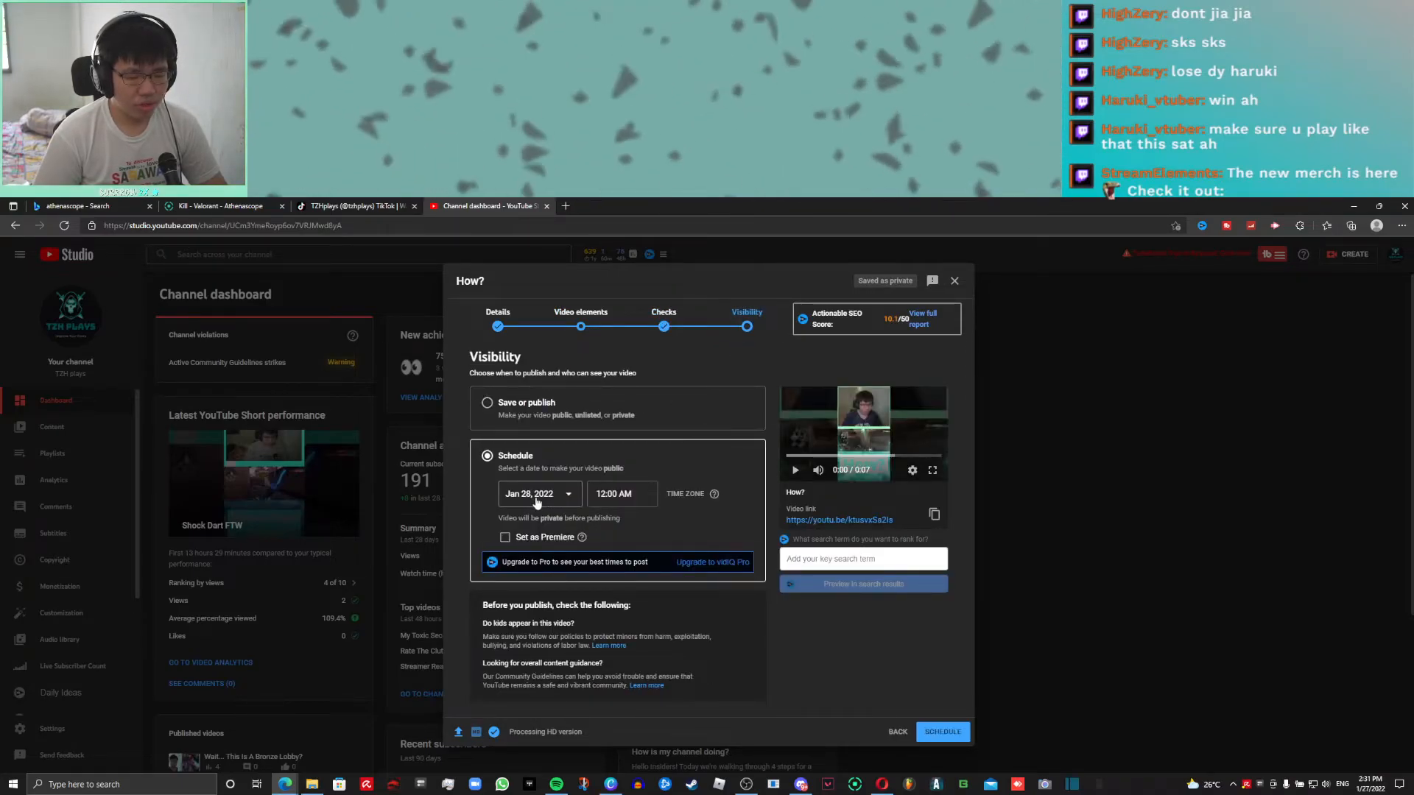
click(612, 494)
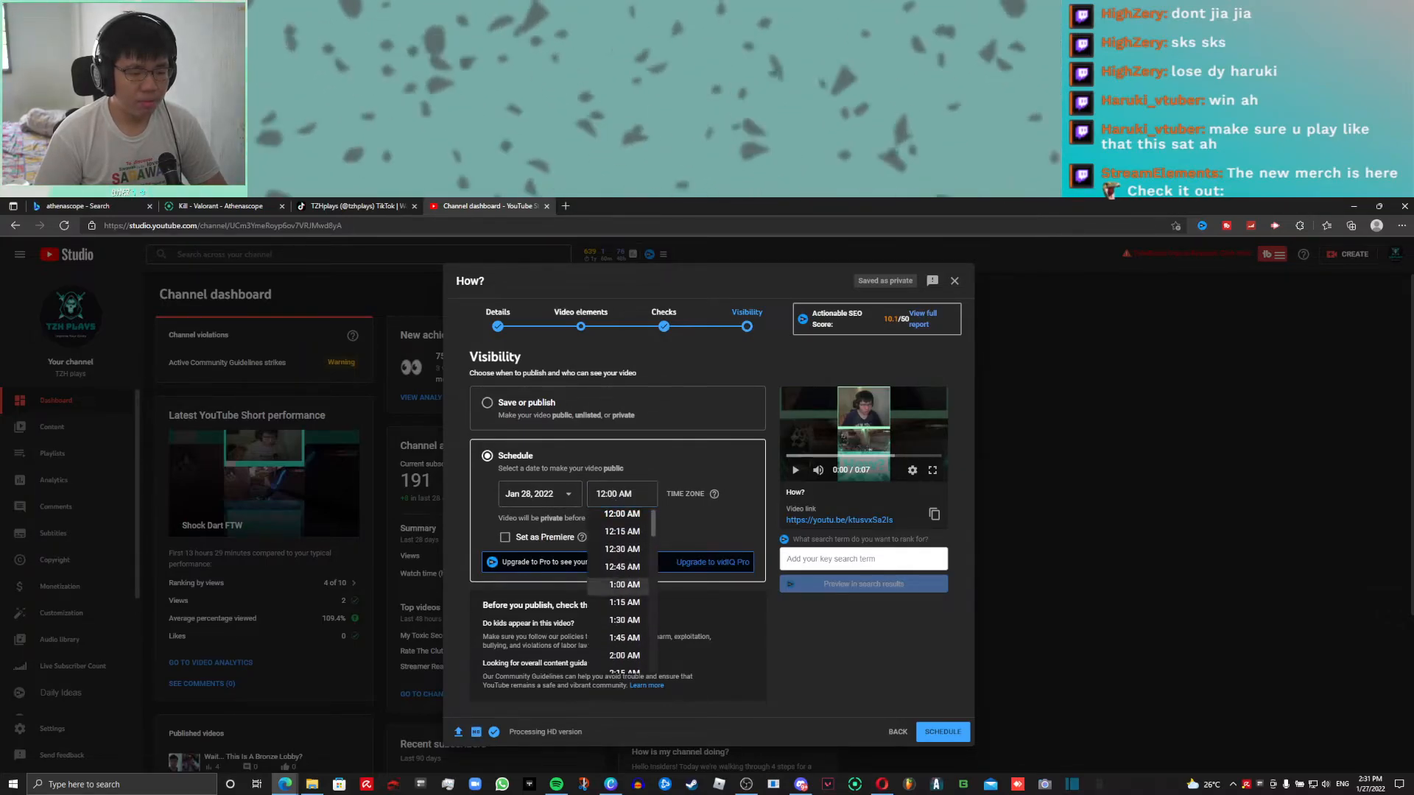
click(624, 584)
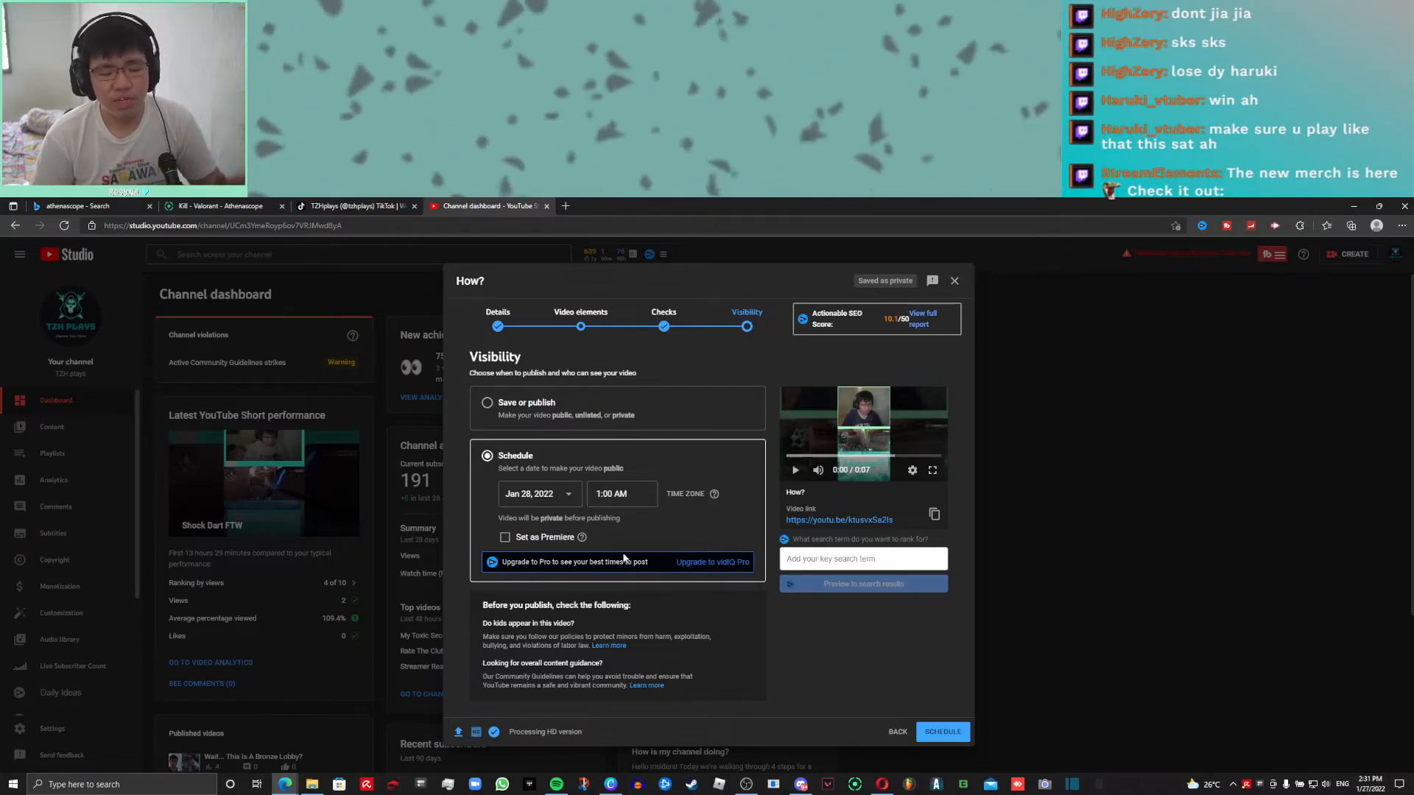
click(506, 538)
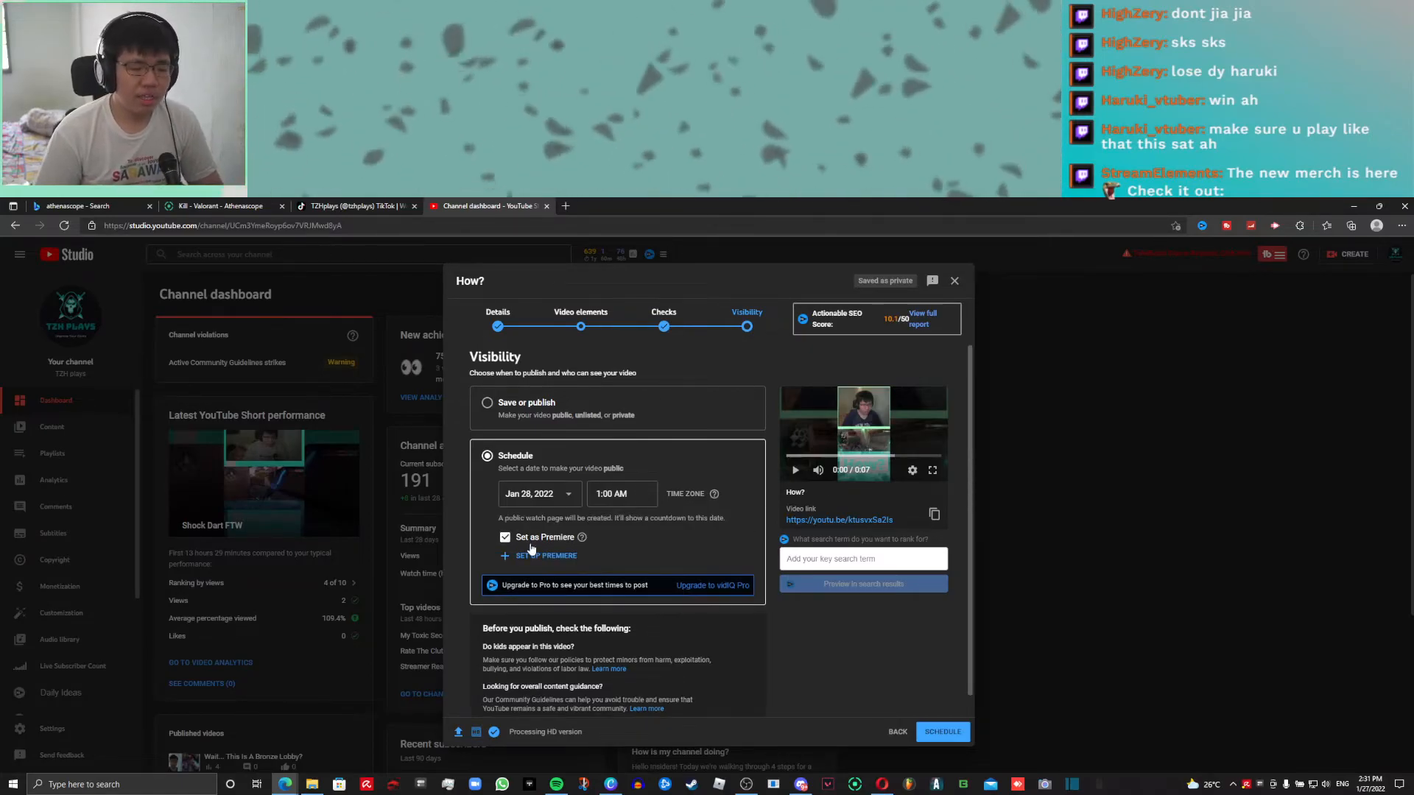
click(945, 733)
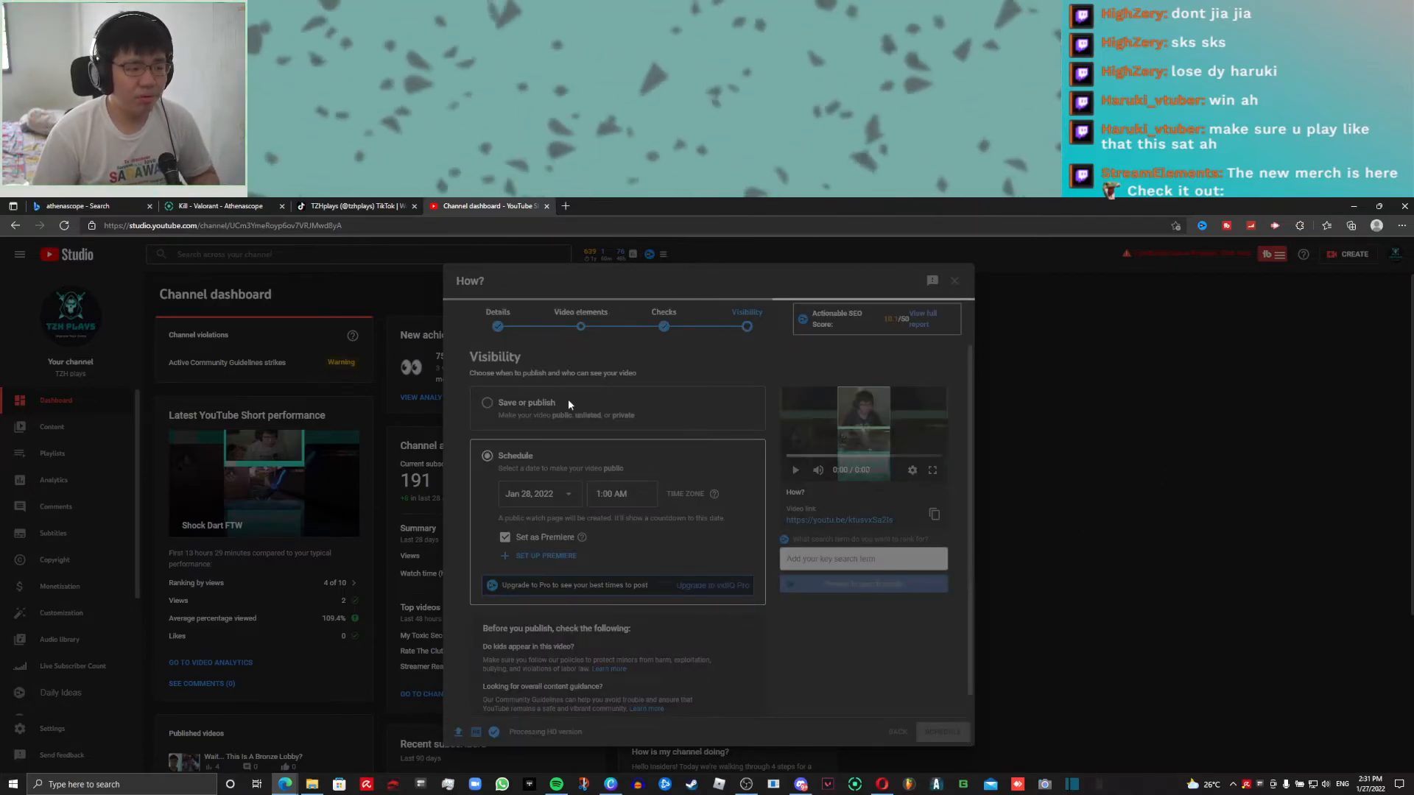
click(831, 388)
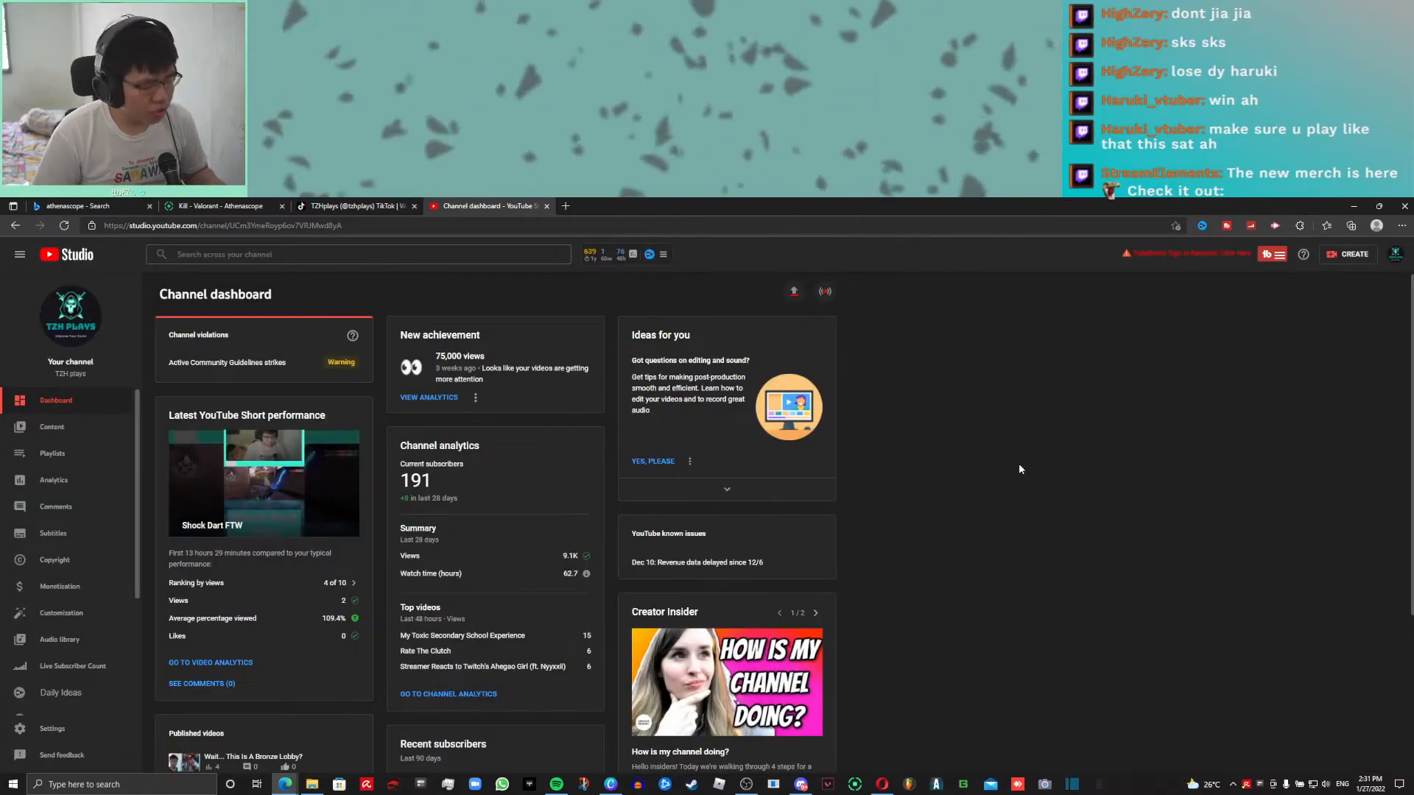